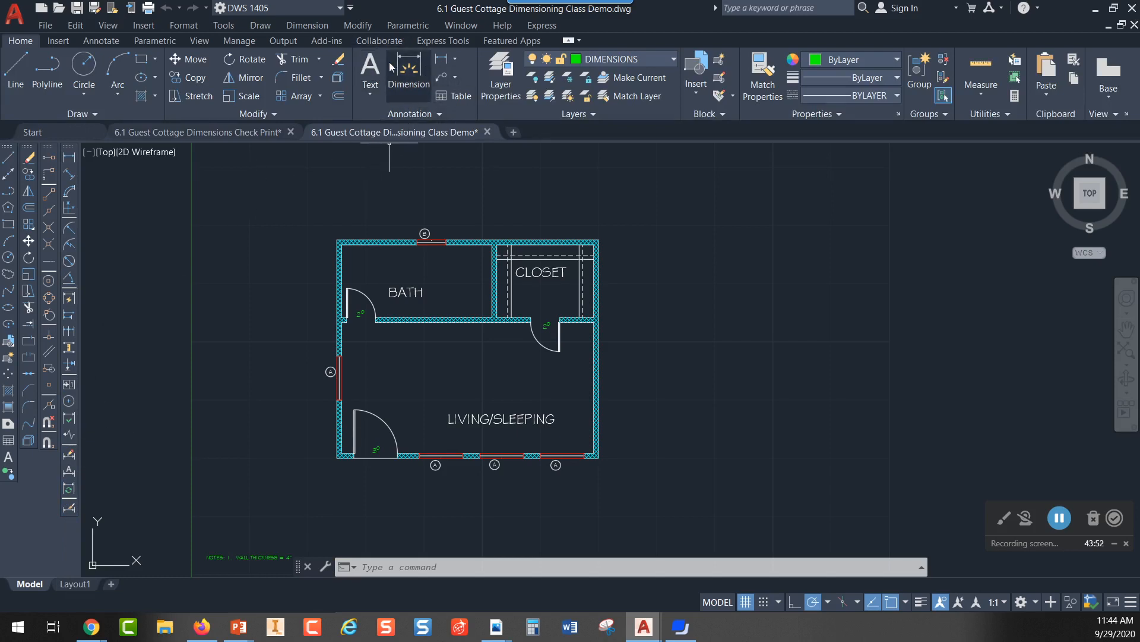
- Open the Dimension Style Manager to view the drawing's dimension styles
{"action": "left_click", "coordinate": [441, 115]}
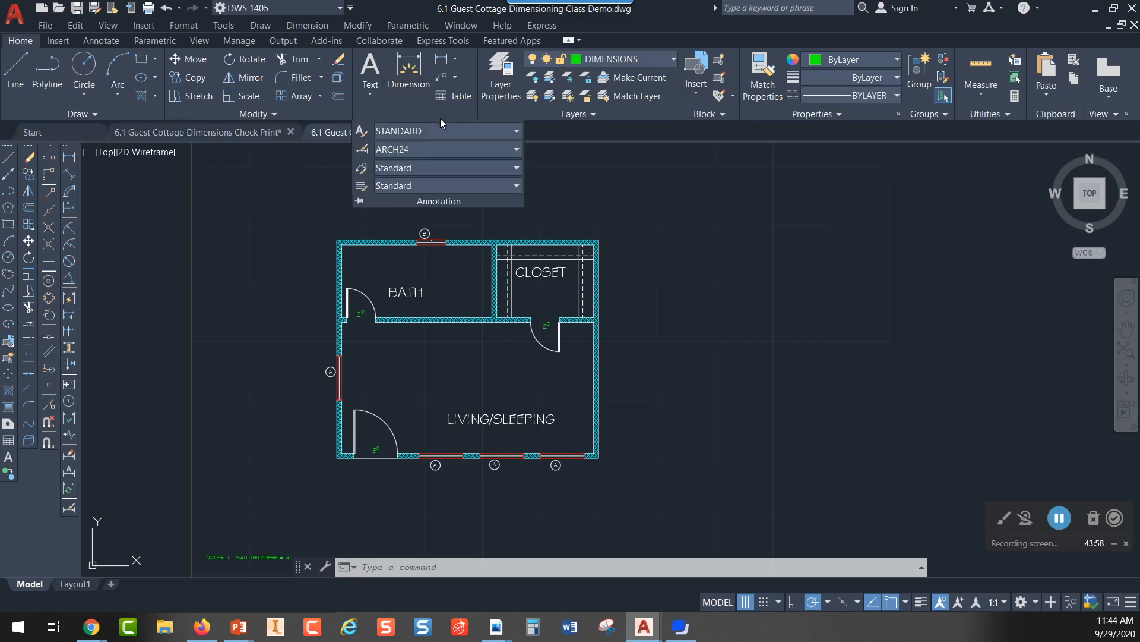
{"action": "left_click", "coordinate": [368, 153]}
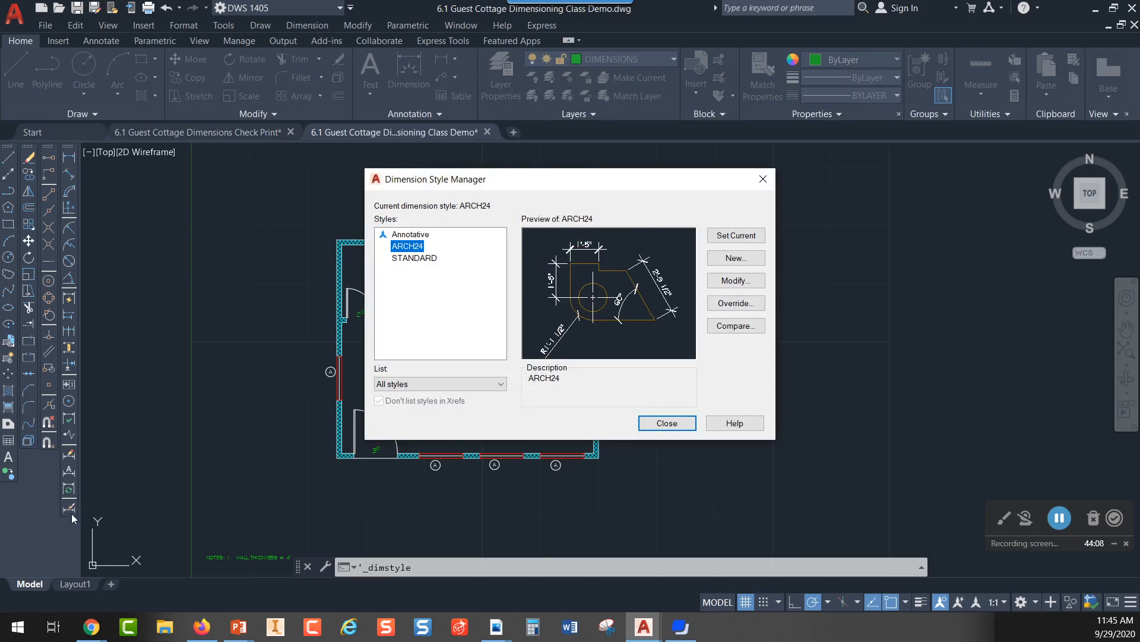
{"action": "left_click", "coordinate": [91, 626]}
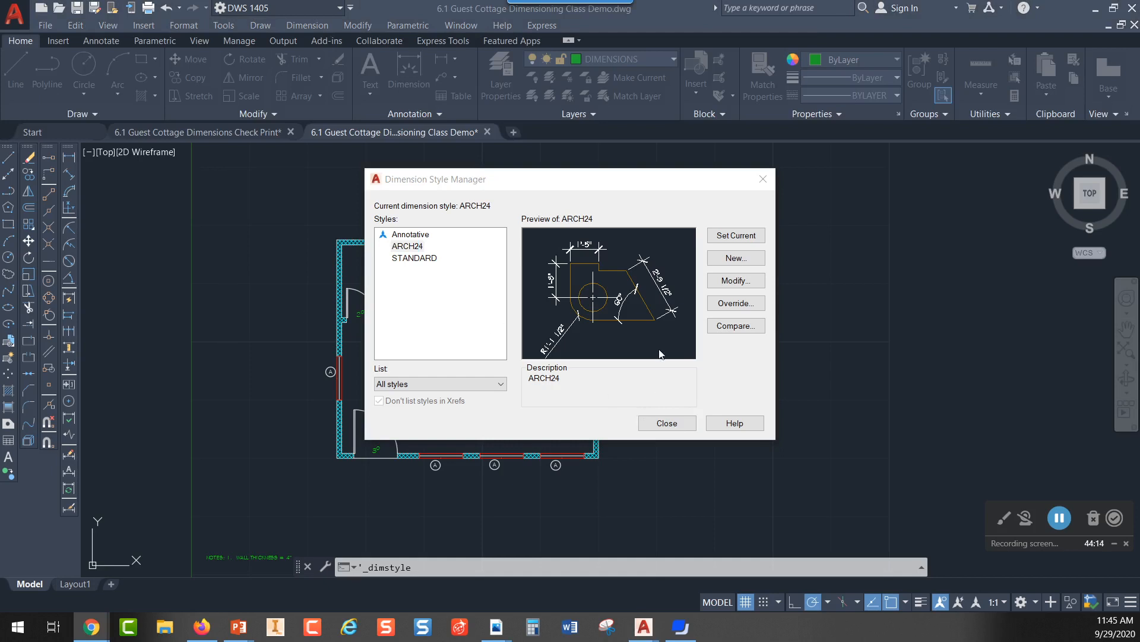
{"action": "left_click", "coordinate": [468, 268]}
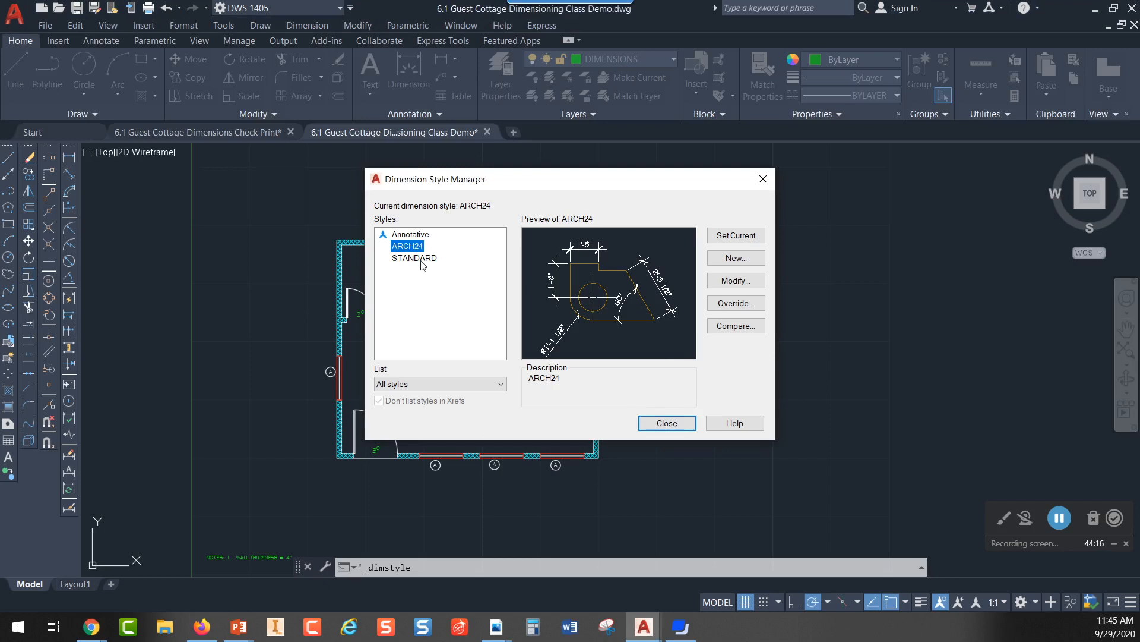
{"action": "left_click", "coordinate": [394, 259]}
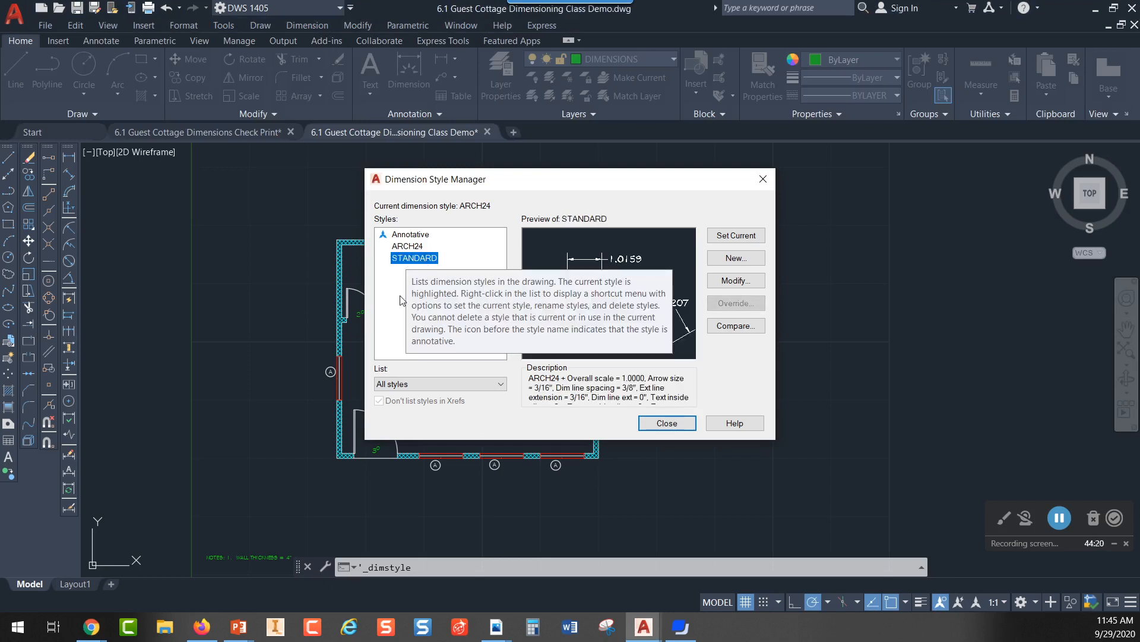
{"action": "left_click", "coordinate": [735, 260]}
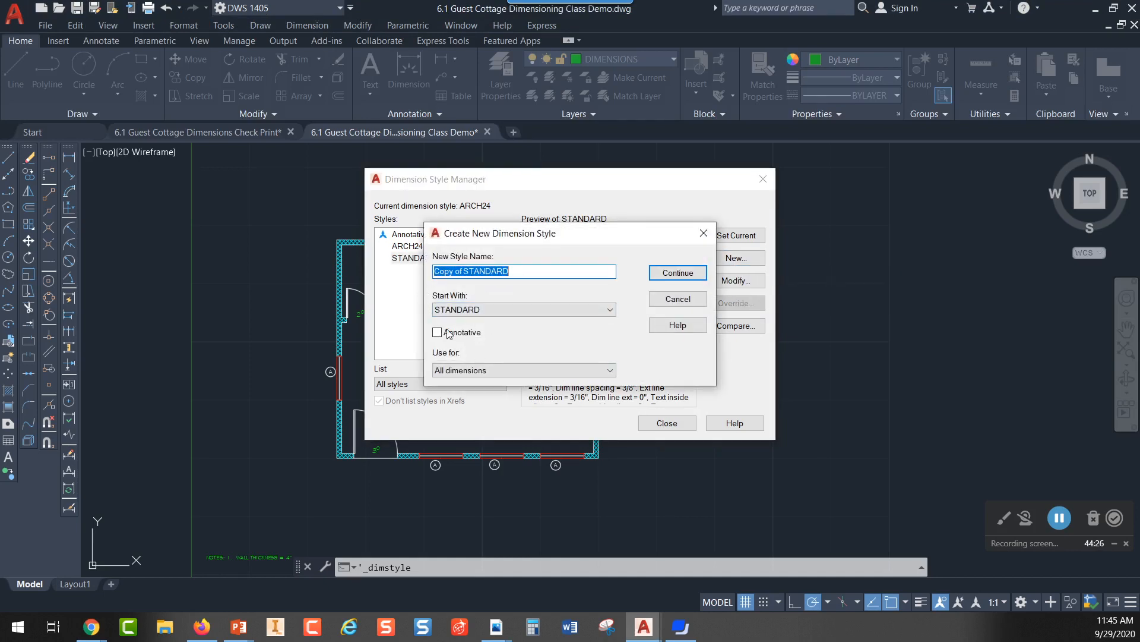
{"action": "left_click", "coordinate": [525, 271]}
{"action": "left_click_drag", "start_coordinate": [525, 271], "coordinate": [383, 263]}
{"action": "type", "text": "AR"}
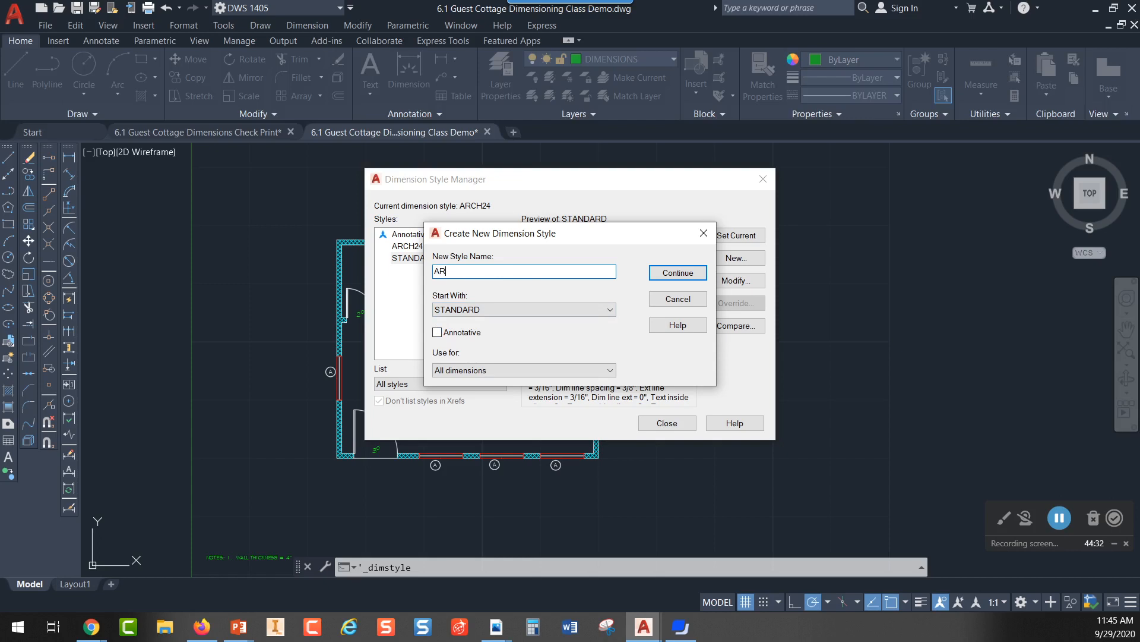
{"action": "type", "text": "CH 24"}
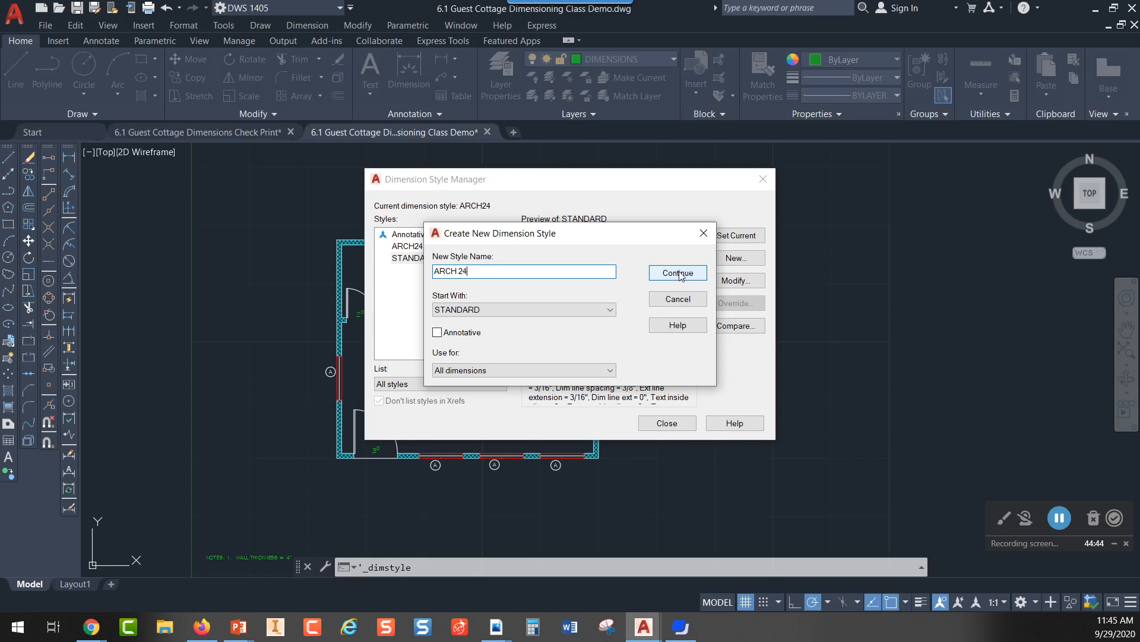
{"action": "left_click", "coordinate": [704, 238]}
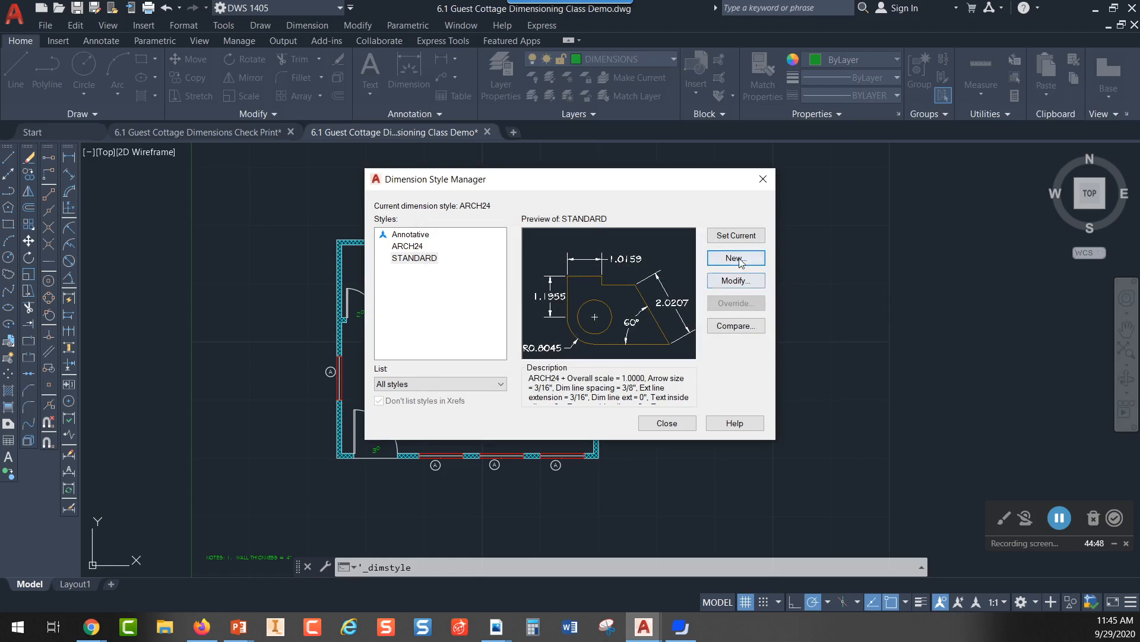
- Try modifying the ARCH24 dimension style by setting its linear primary unit precision to 0'-0 1/16"
{"action": "left_click", "coordinate": [407, 247]}
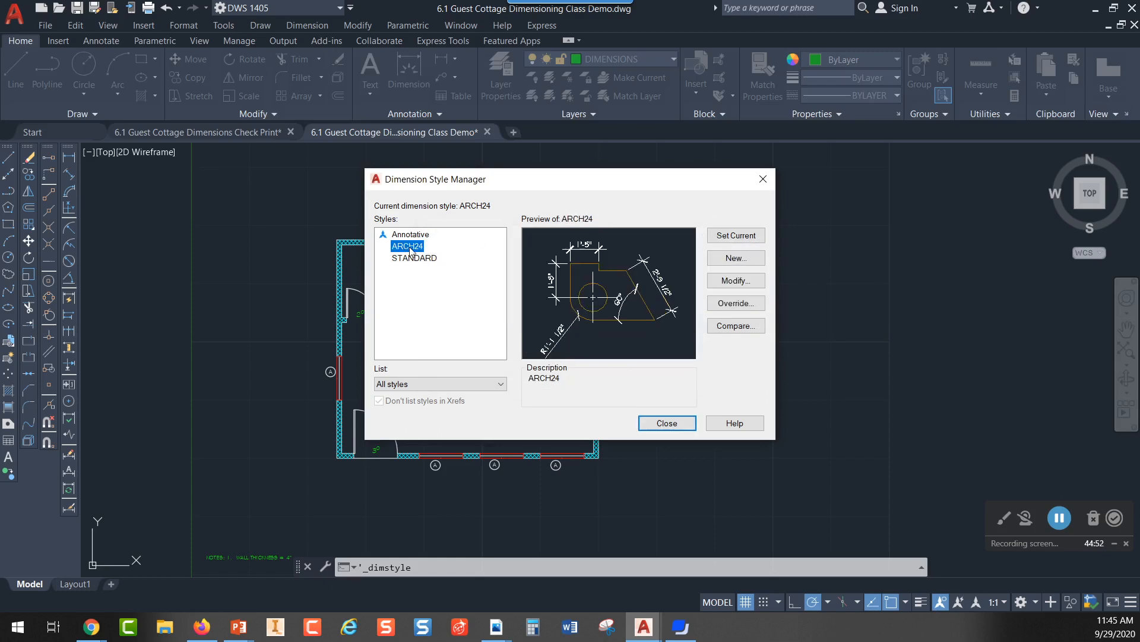
{"action": "left_click", "coordinate": [734, 282]}
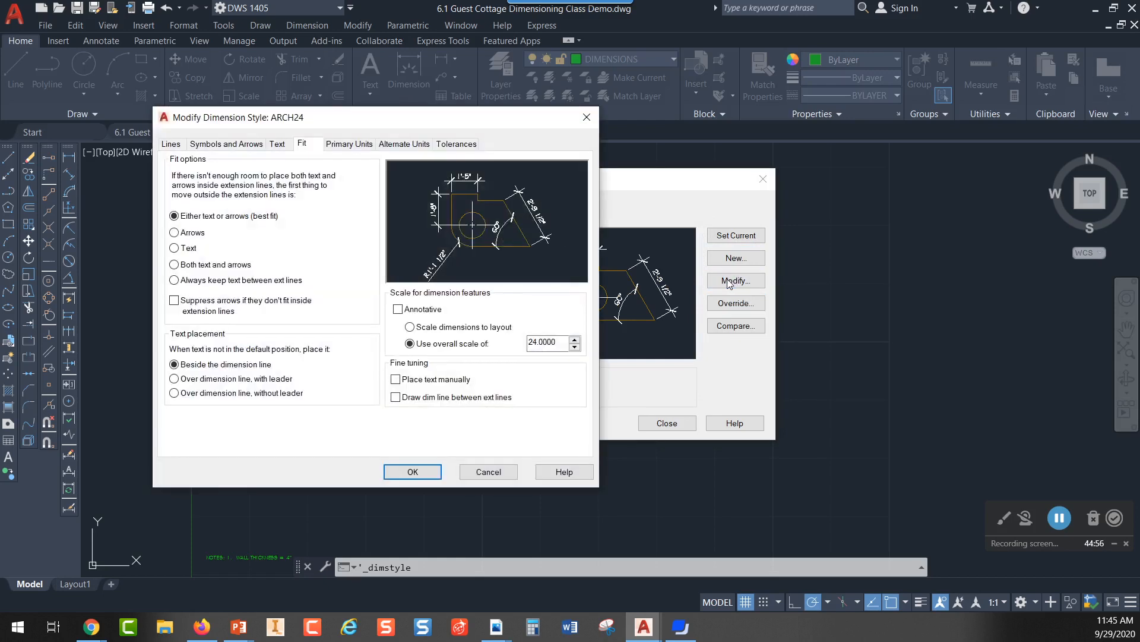
{"action": "left_click", "coordinate": [170, 144]}
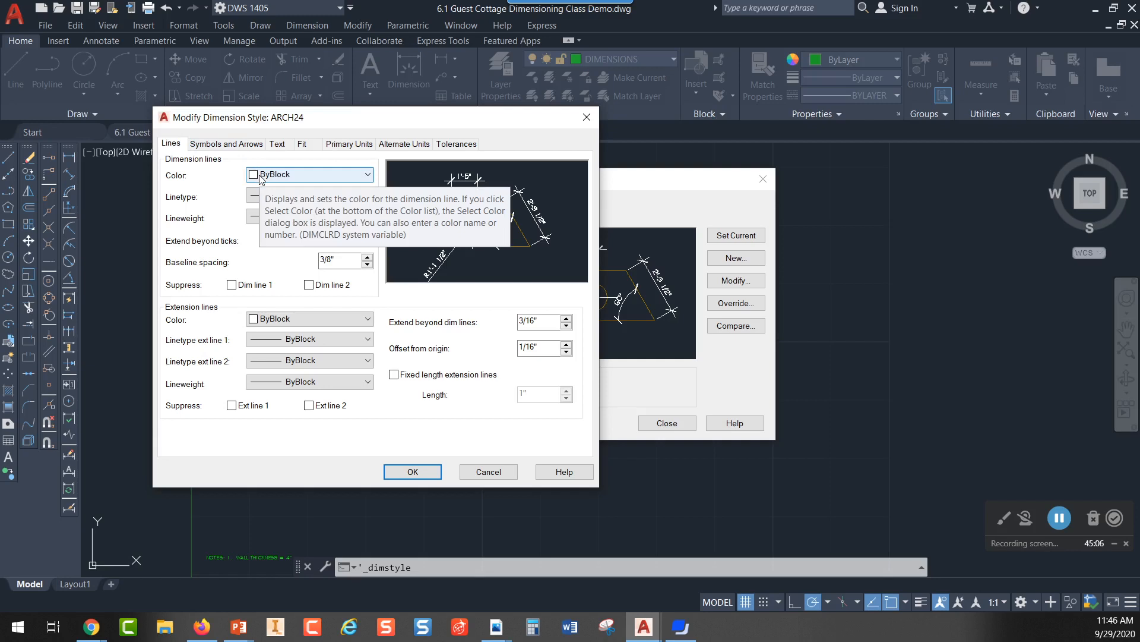
{"action": "left_click", "coordinate": [349, 149]}
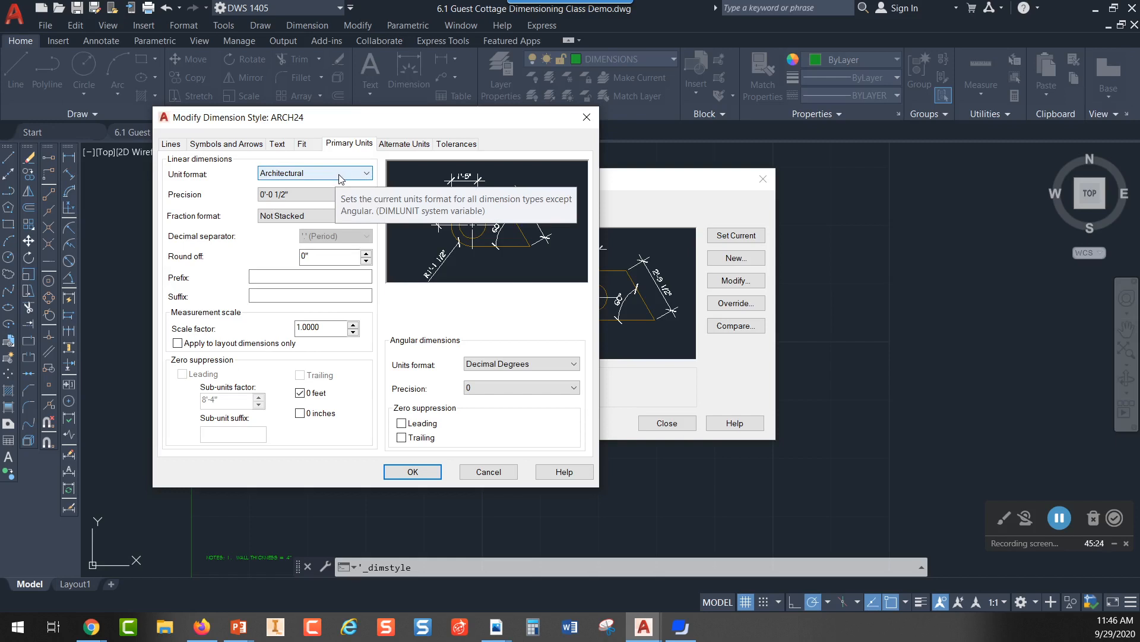
{"action": "left_click", "coordinate": [305, 200]}
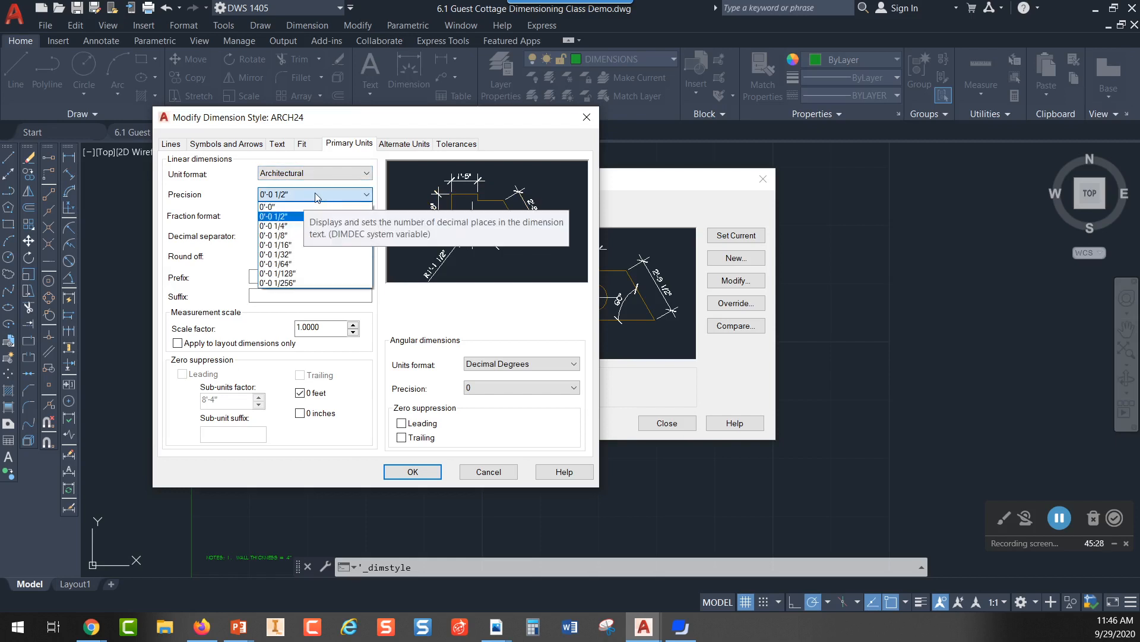
{"action": "left_click", "coordinate": [324, 197]}
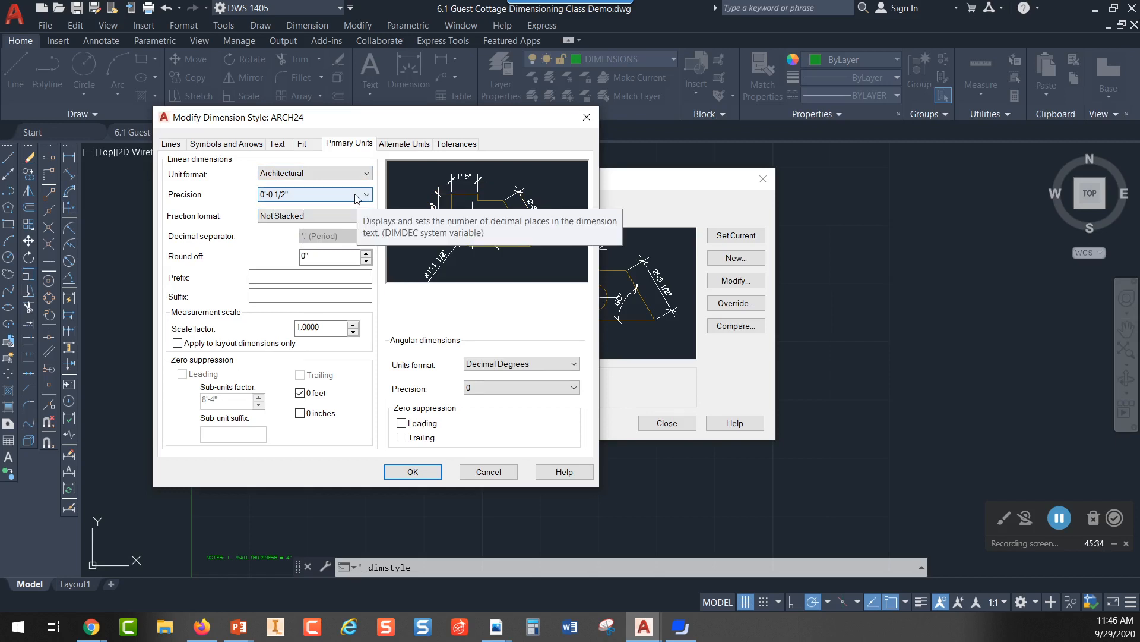
{"action": "left_click", "coordinate": [317, 196]}
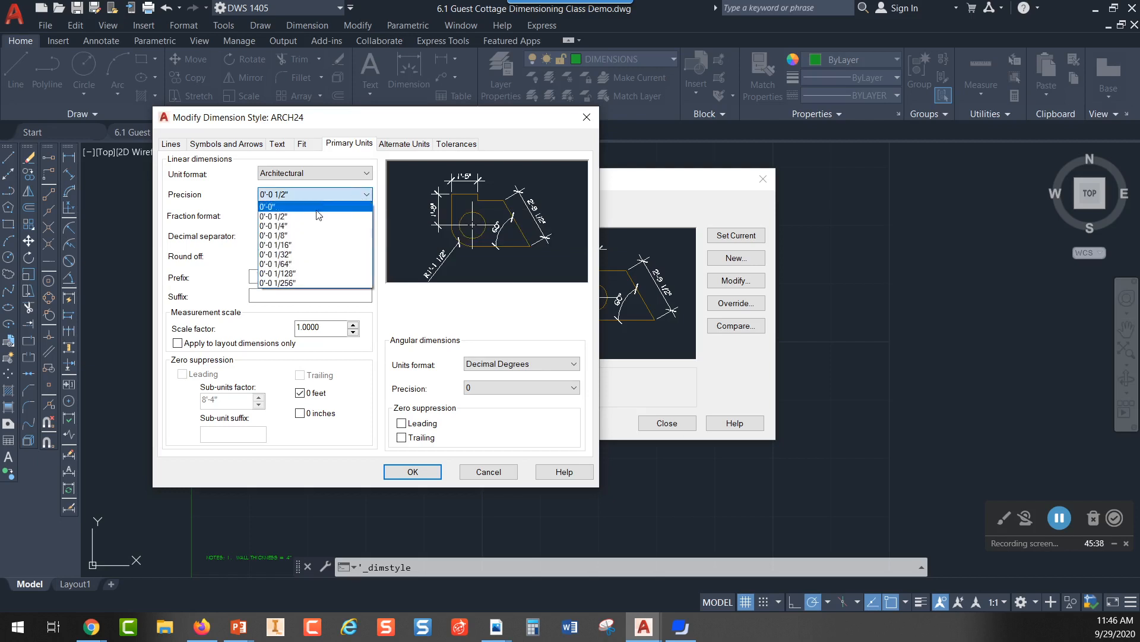
{"action": "left_click", "coordinate": [296, 245]}
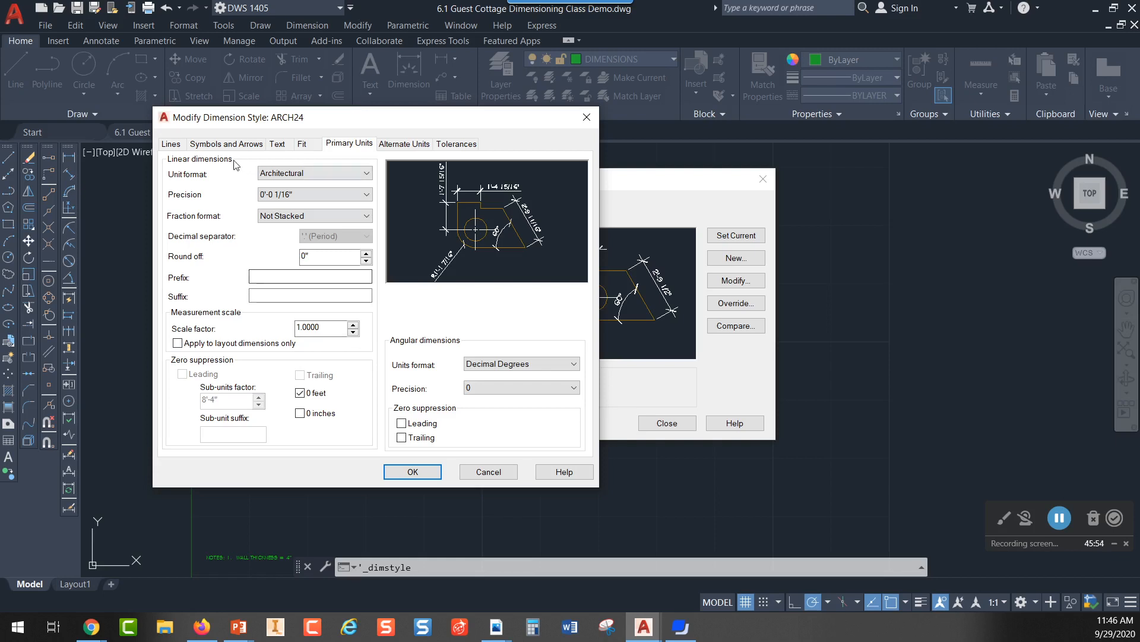
- Examine the ARCH24 style's arrowhead types and arrow size, keeping Architectural tick as the first arrowhead, and recheck its primary unit format
{"action": "left_click", "coordinate": [240, 145]}
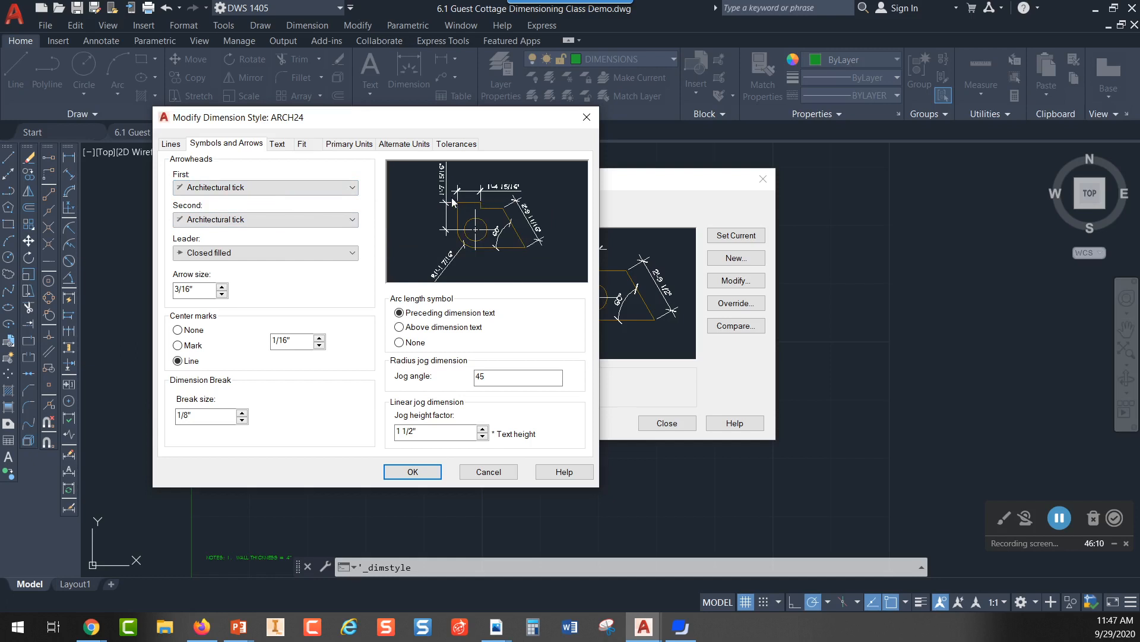
{"action": "left_click", "coordinate": [297, 189]}
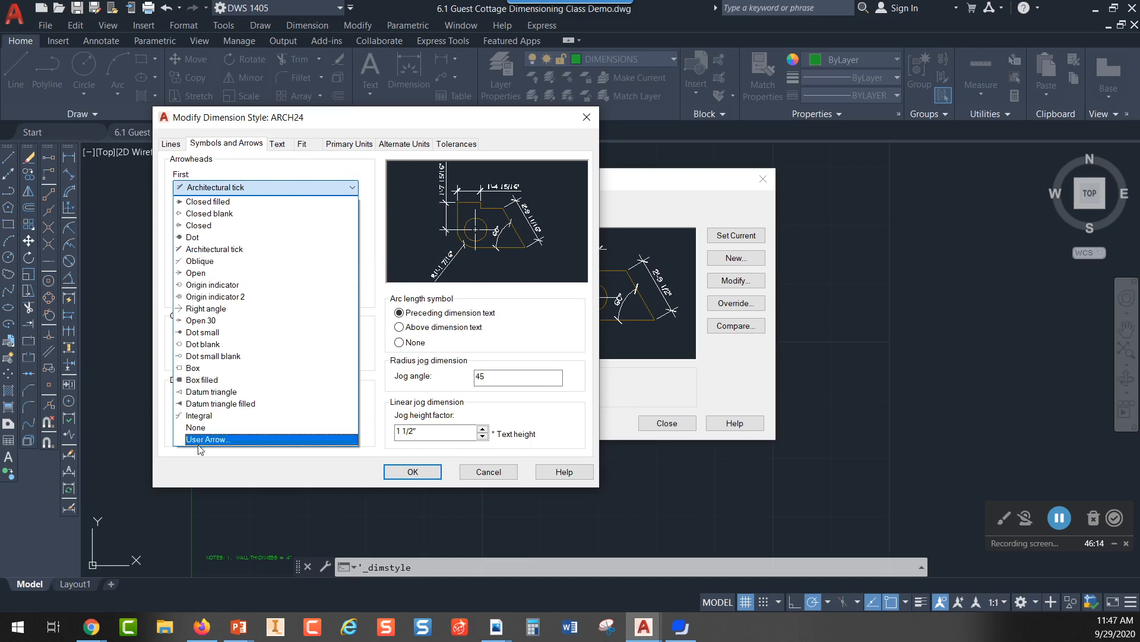
{"action": "left_click", "coordinate": [223, 253]}
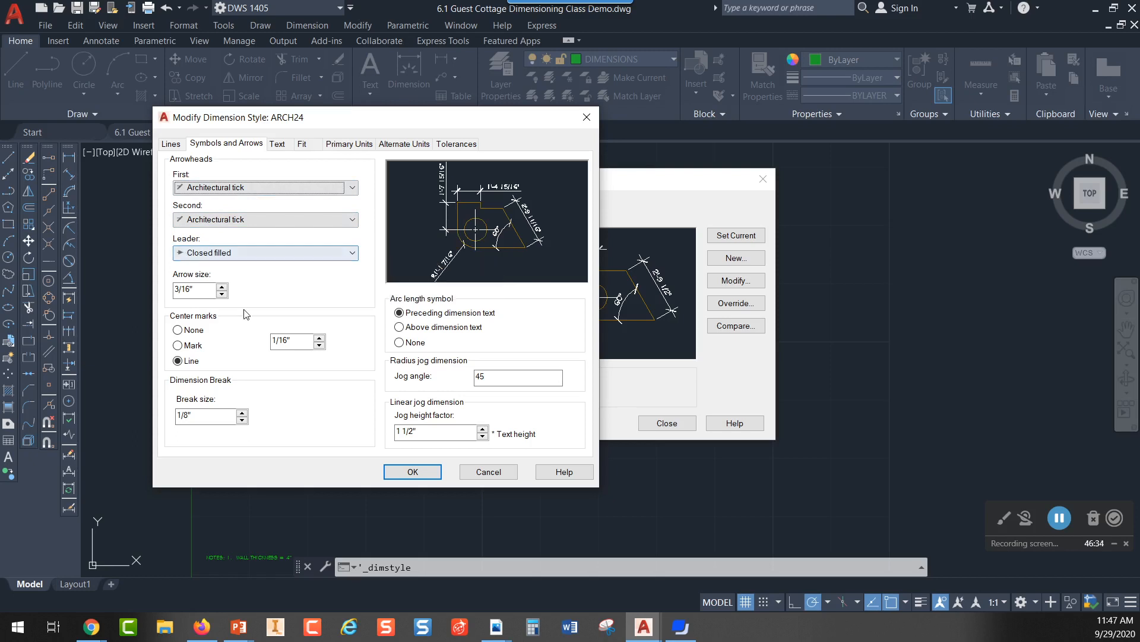
{"action": "left_click", "coordinate": [208, 291]}
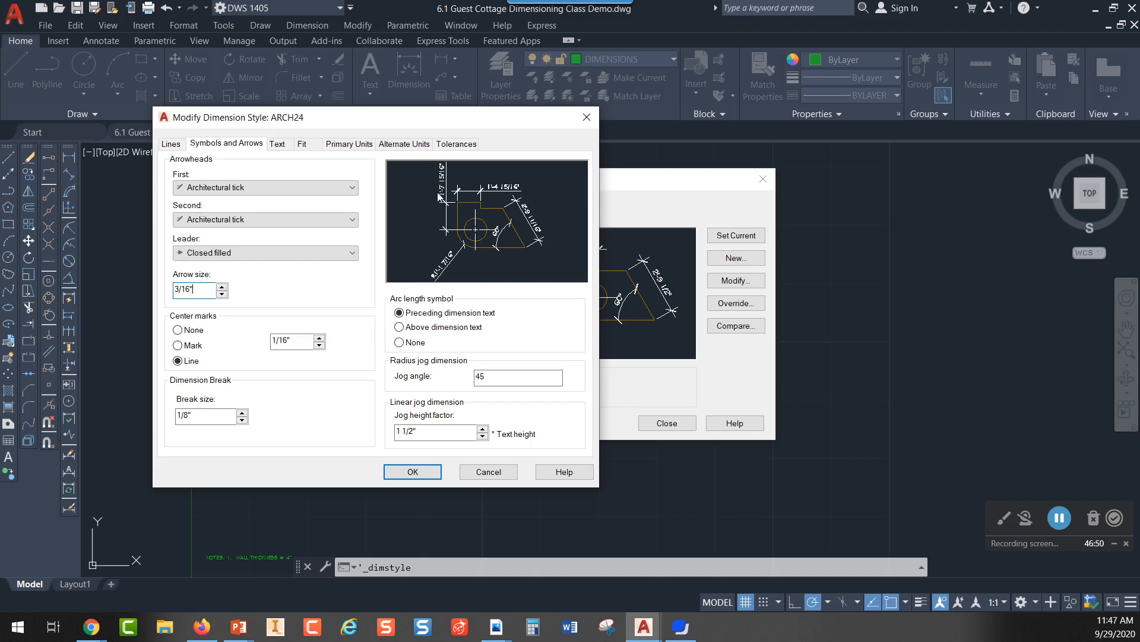
{"action": "left_click", "coordinate": [345, 144]}
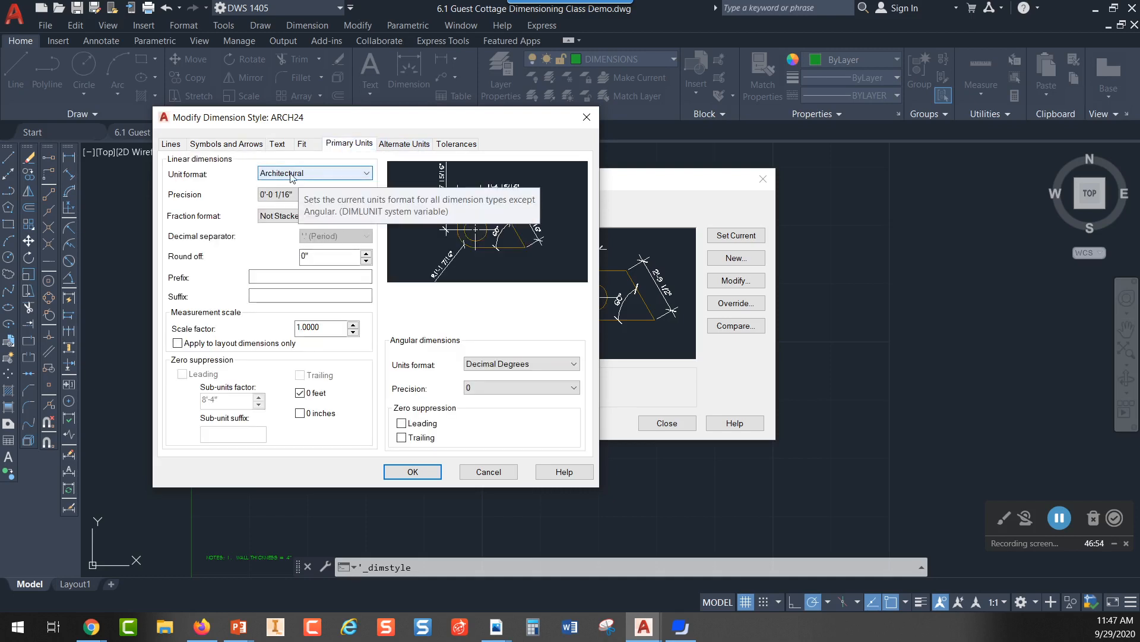
{"action": "left_click", "coordinate": [226, 145]}
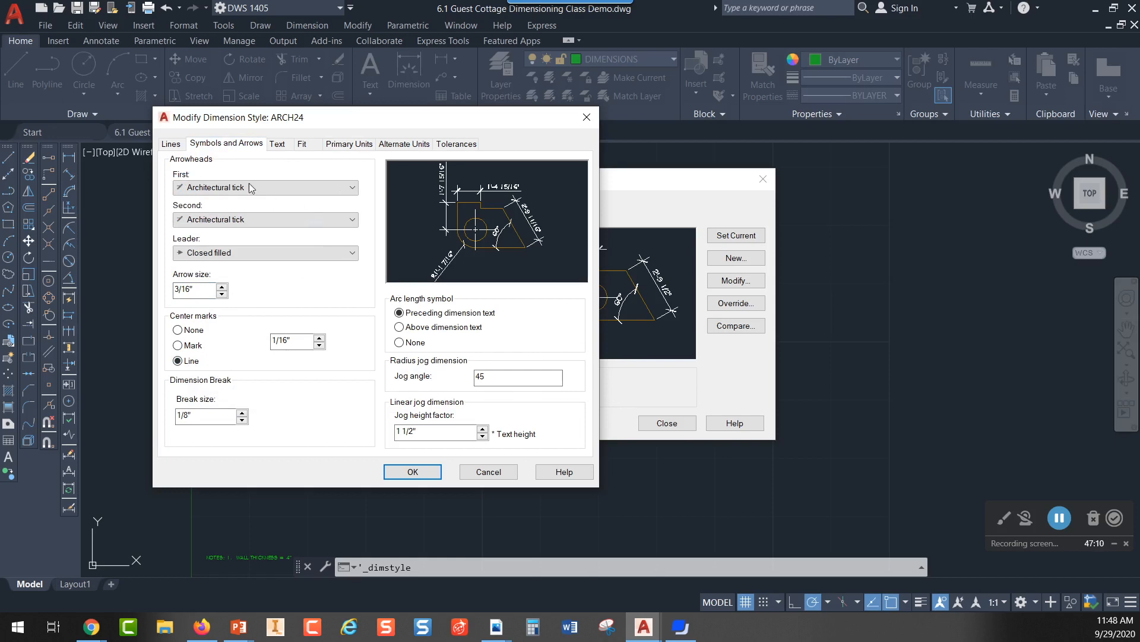
- Examine the ARCH24 style's extension line offset and extension, and its dimension line tick extension and baseline spacing
{"action": "left_click", "coordinate": [171, 145]}
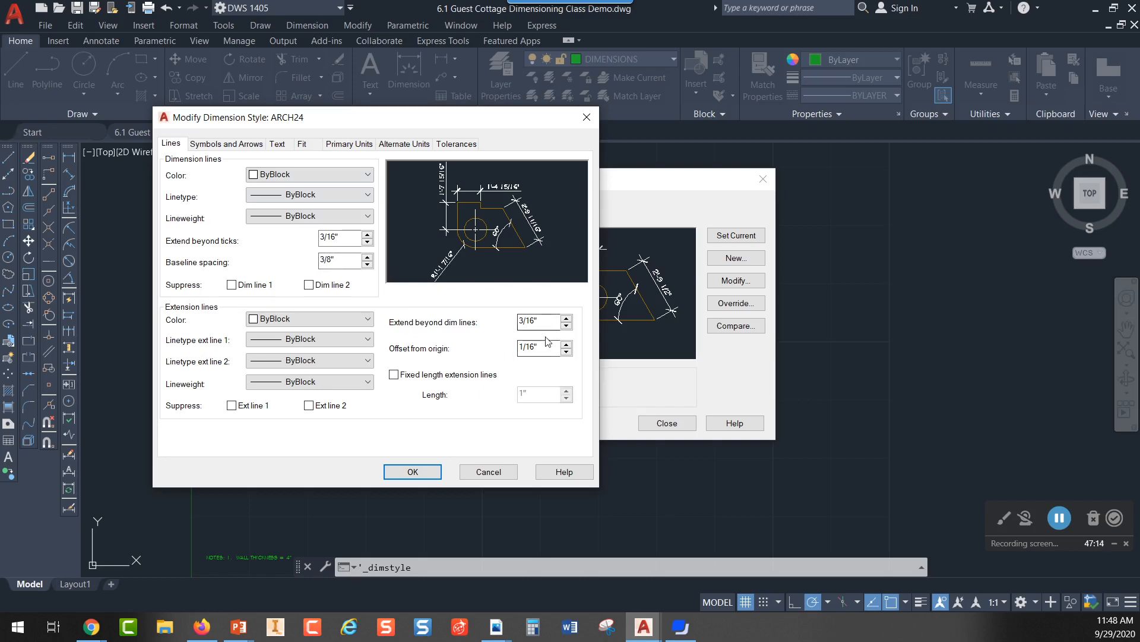
{"action": "left_click_drag", "start_coordinate": [545, 347], "coordinate": [520, 346]}
{"action": "left_click_drag", "start_coordinate": [544, 321], "coordinate": [514, 319]}
{"action": "left_click", "coordinate": [538, 321]}
{"action": "left_click", "coordinate": [338, 237]}
{"action": "left_click", "coordinate": [336, 259]}
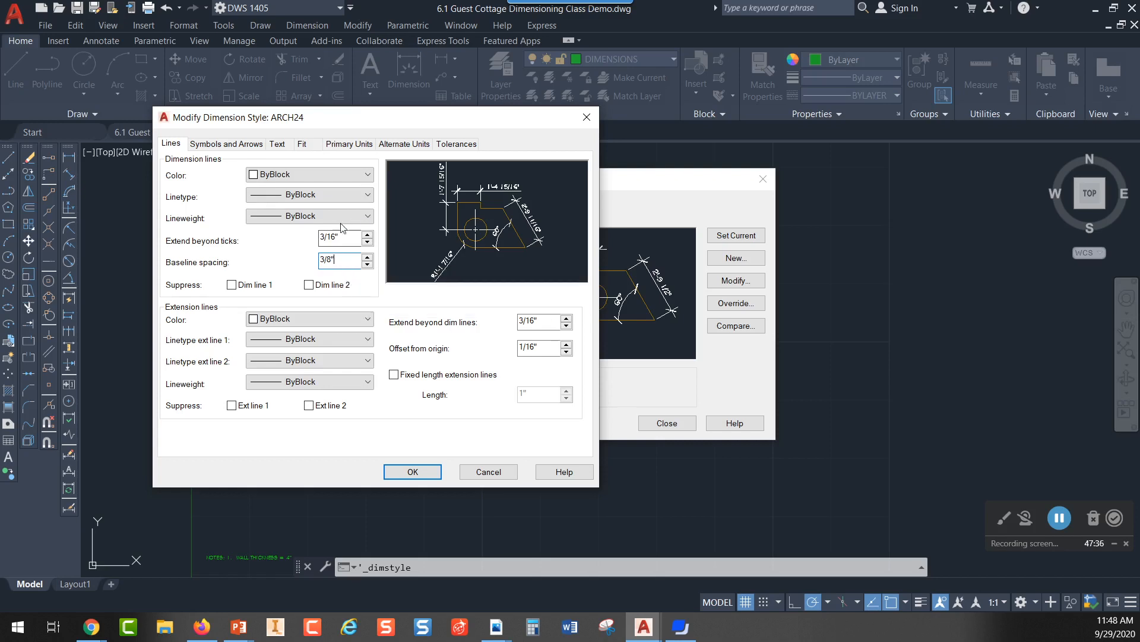
- Examine the ARCH24 style's text style and text height, then discard the style changes and close the Dimension Style Manager
{"action": "left_click", "coordinate": [277, 145]}
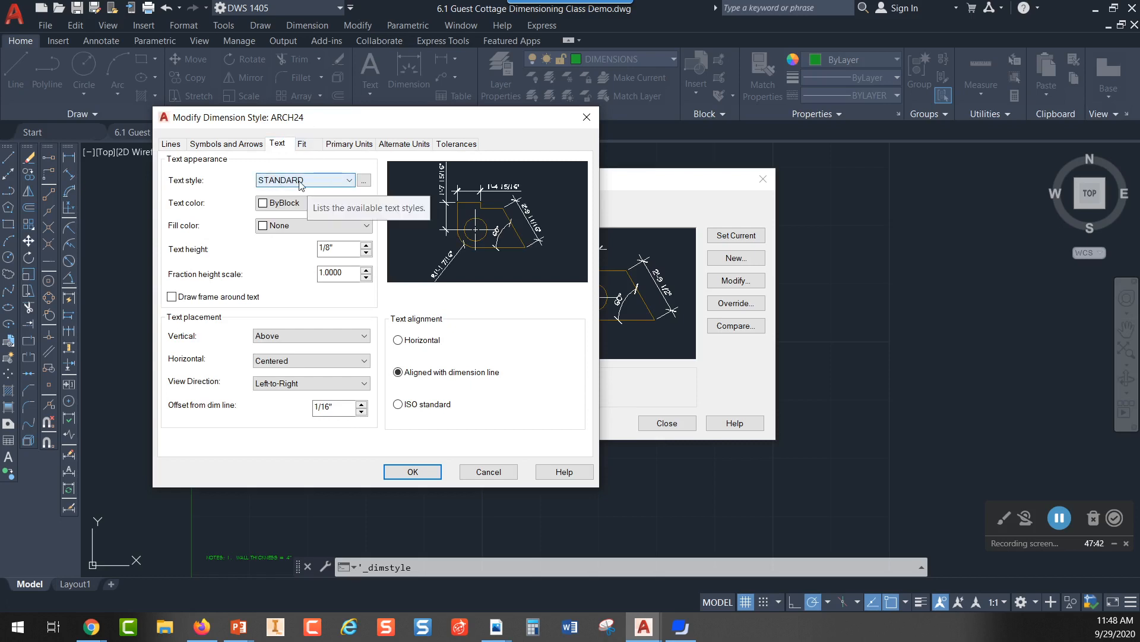
{"action": "left_click_drag", "start_coordinate": [342, 247], "coordinate": [310, 247]}
{"action": "left_click", "coordinate": [355, 249]}
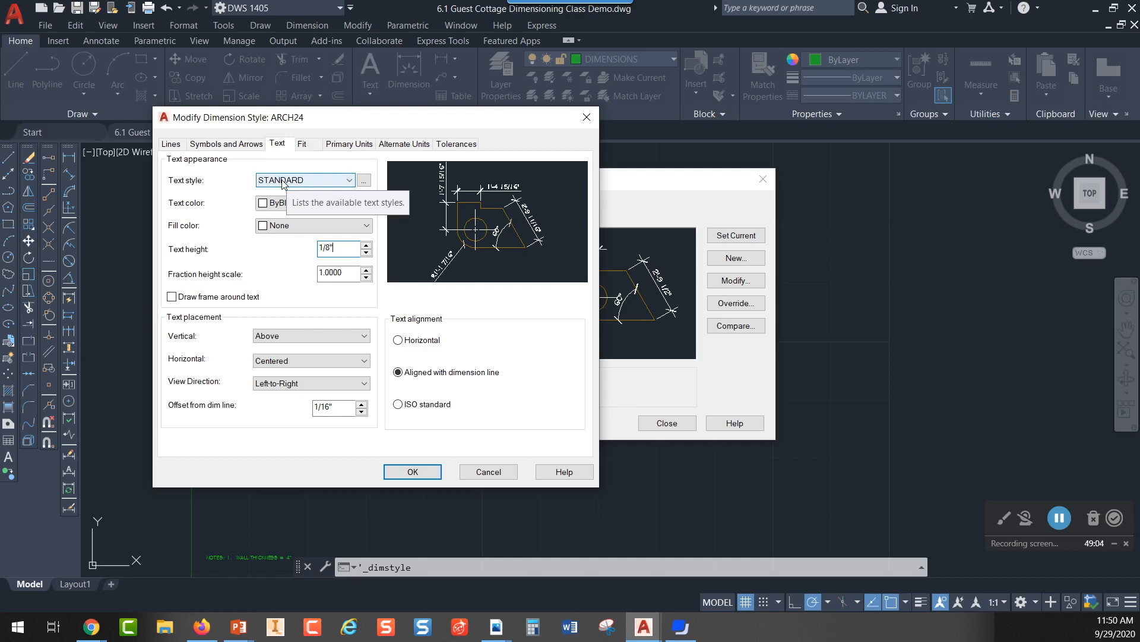
{"action": "left_click", "coordinate": [476, 470]}
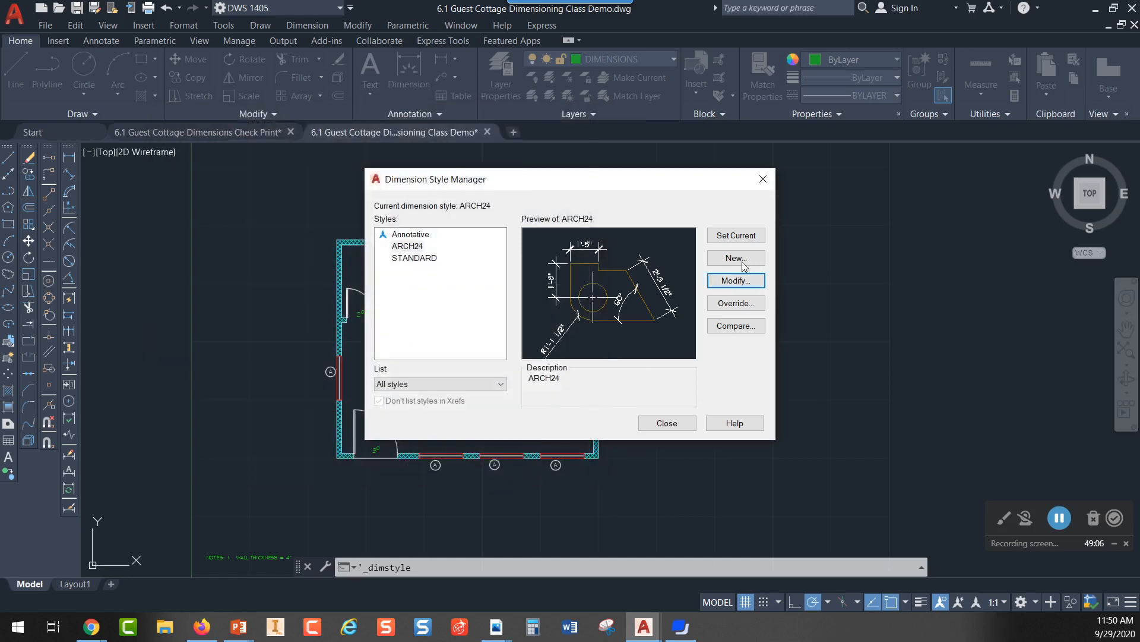
{"action": "left_click", "coordinate": [764, 179]}
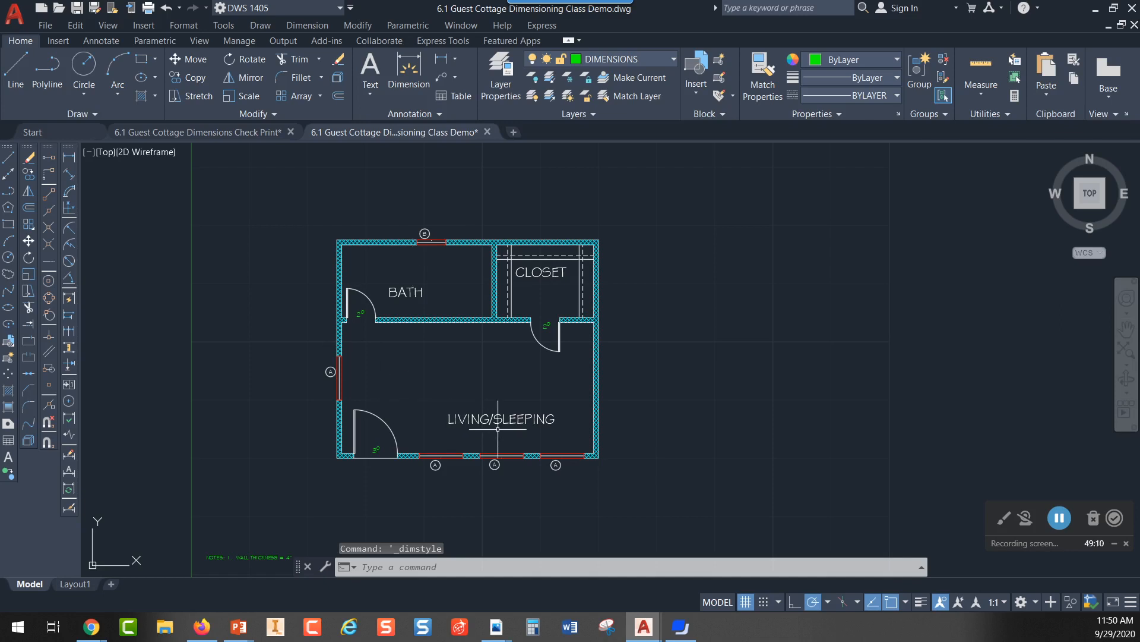
- Examine the STANDARD text style's font, height and width factor settings
{"action": "scroll", "coordinate": [498, 429], "scroll_direction": "up", "scroll_amount": 6}
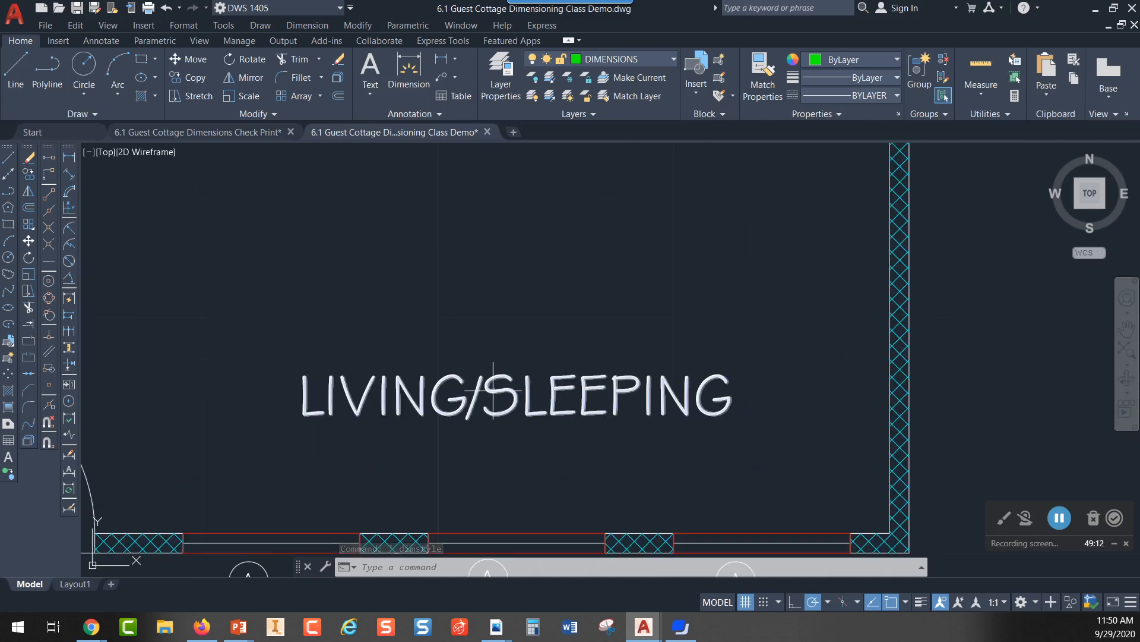
{"action": "scroll", "coordinate": [493, 390], "scroll_direction": "down", "scroll_amount": 4}
{"action": "middle_click_drag", "start_coordinate": [491, 306], "coordinate": [493, 364]}
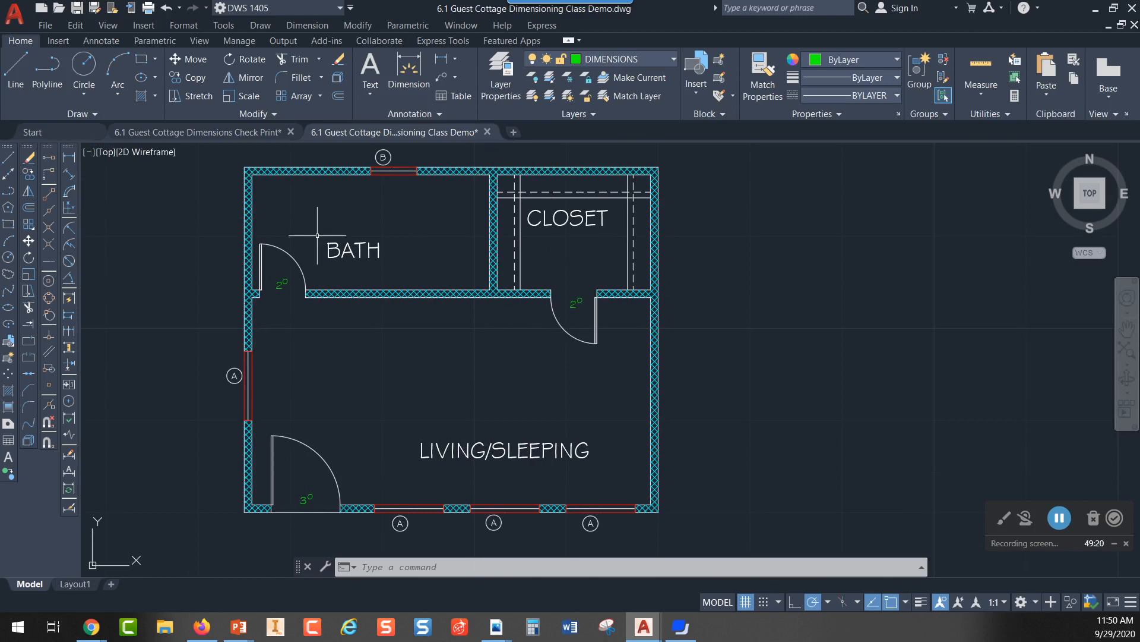
{"action": "left_click", "coordinate": [183, 24]}
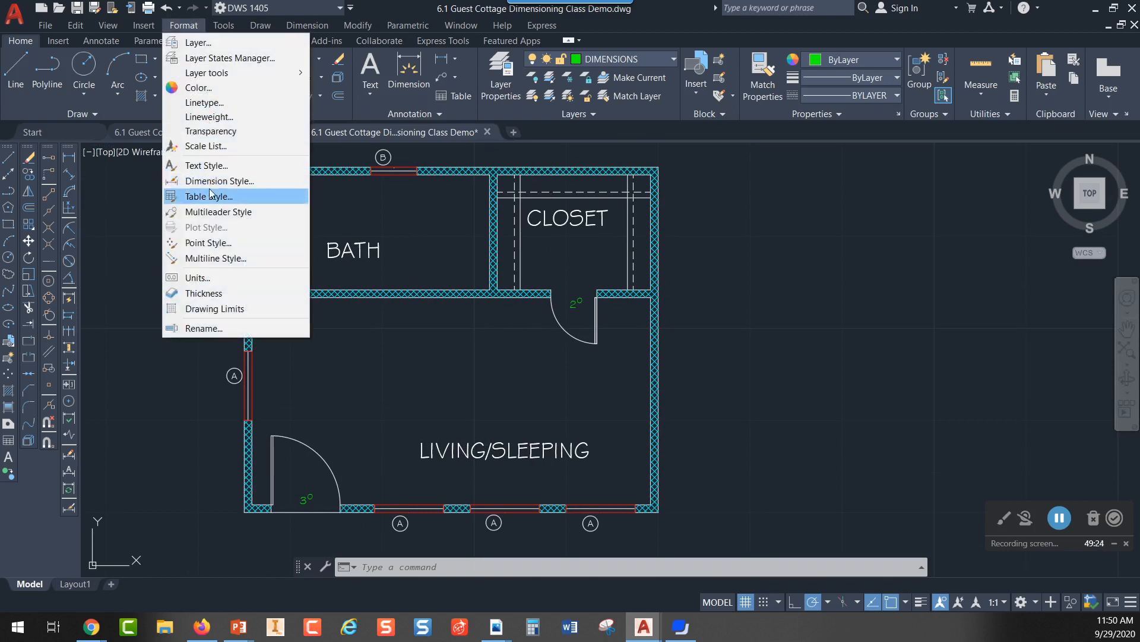
{"action": "left_click", "coordinate": [209, 165]}
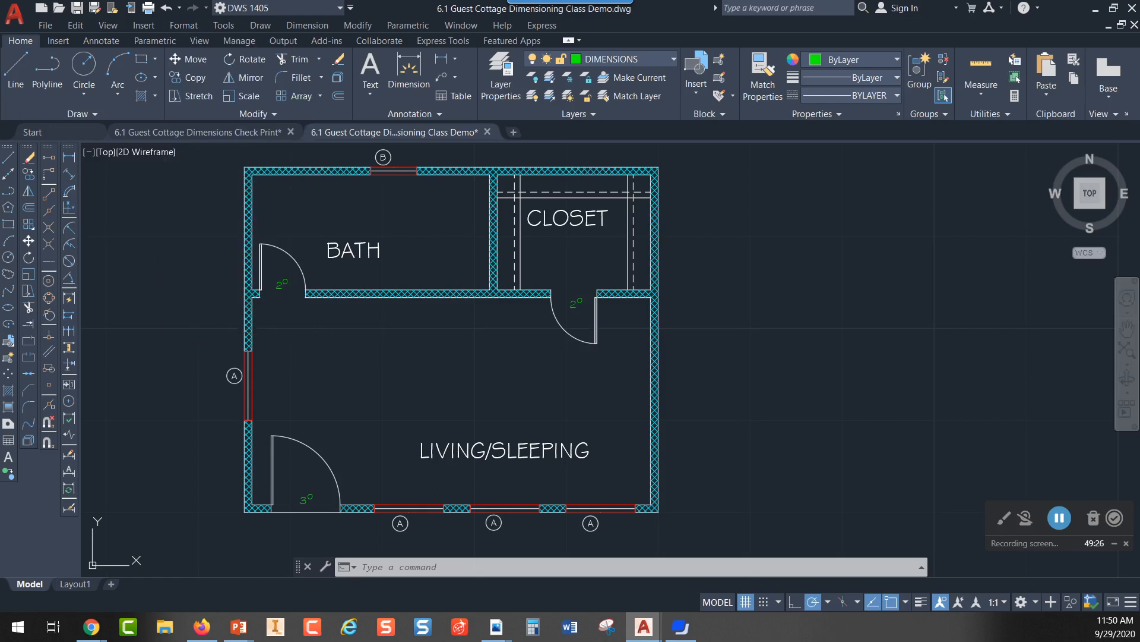
{"action": "left_click_drag", "start_coordinate": [525, 165], "coordinate": [406, 209]}
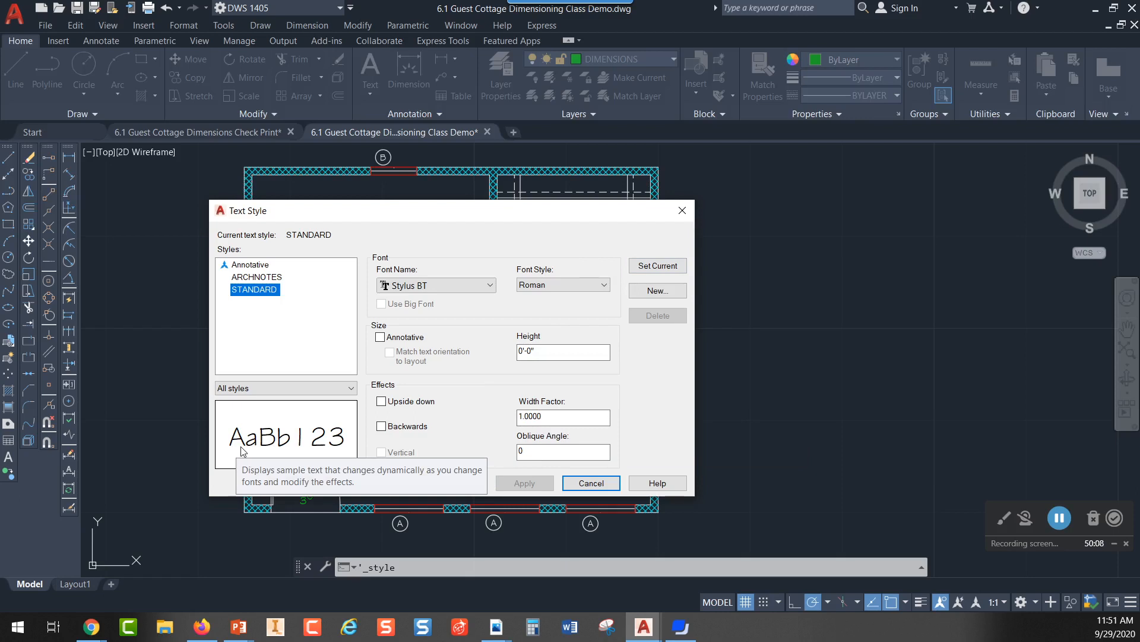
- Try a width factor of 1.5 on the STANDARD text style, restore it to 1, and close the text style settings
{"action": "left_click", "coordinate": [545, 416]}
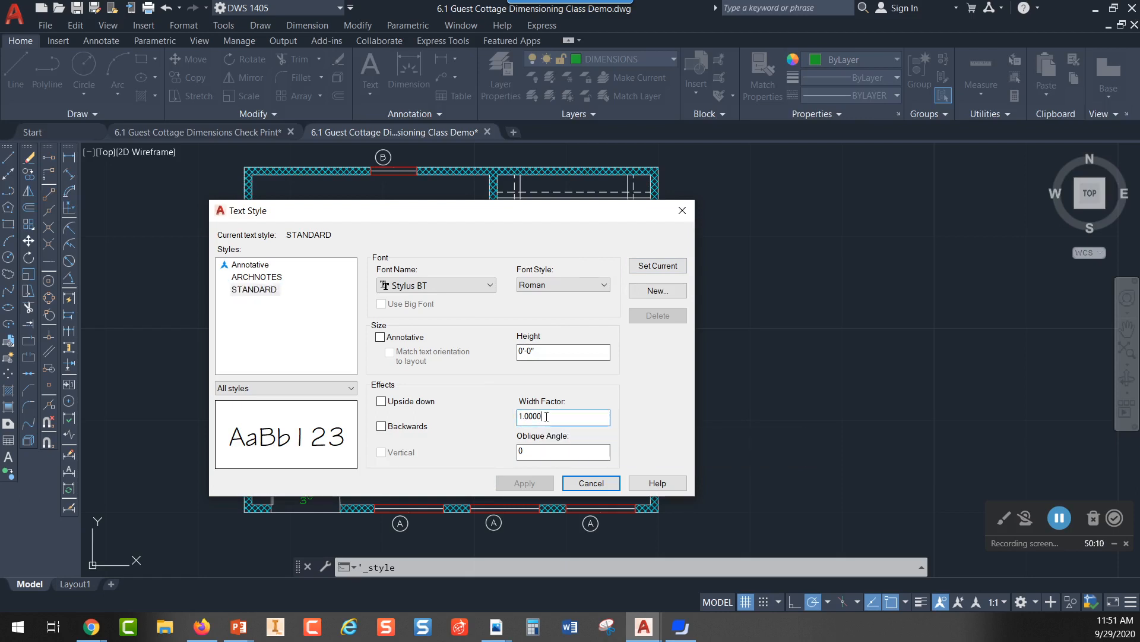
{"action": "left_click_drag", "start_coordinate": [548, 415], "coordinate": [515, 415]}
{"action": "type", "text": "1.5"}
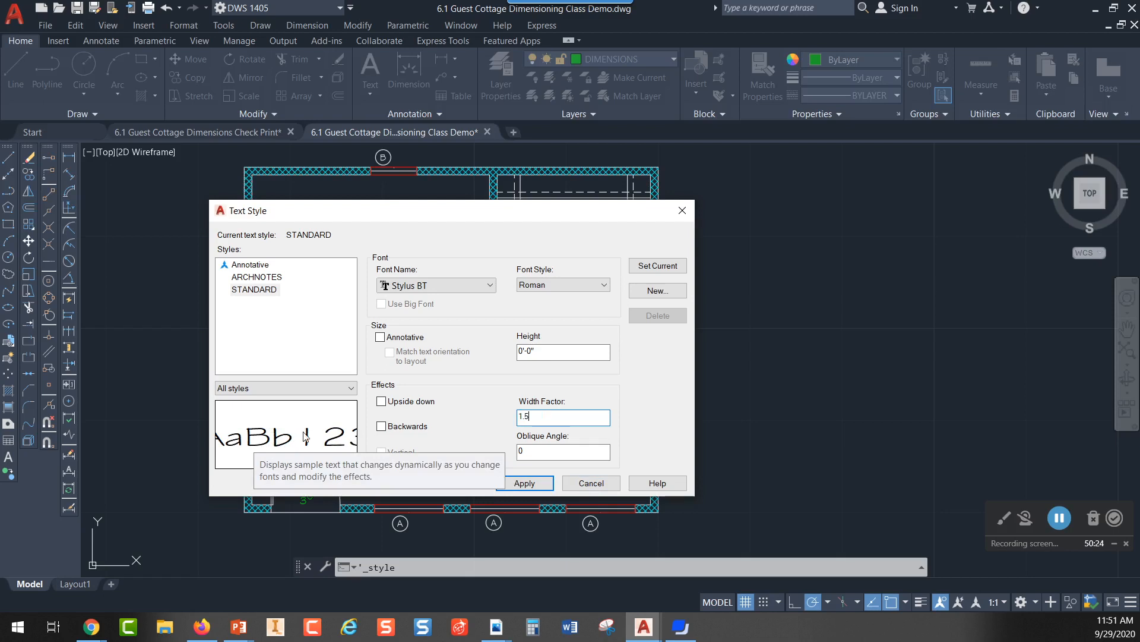
{"action": "left_click_drag", "start_coordinate": [542, 416], "coordinate": [500, 417]}
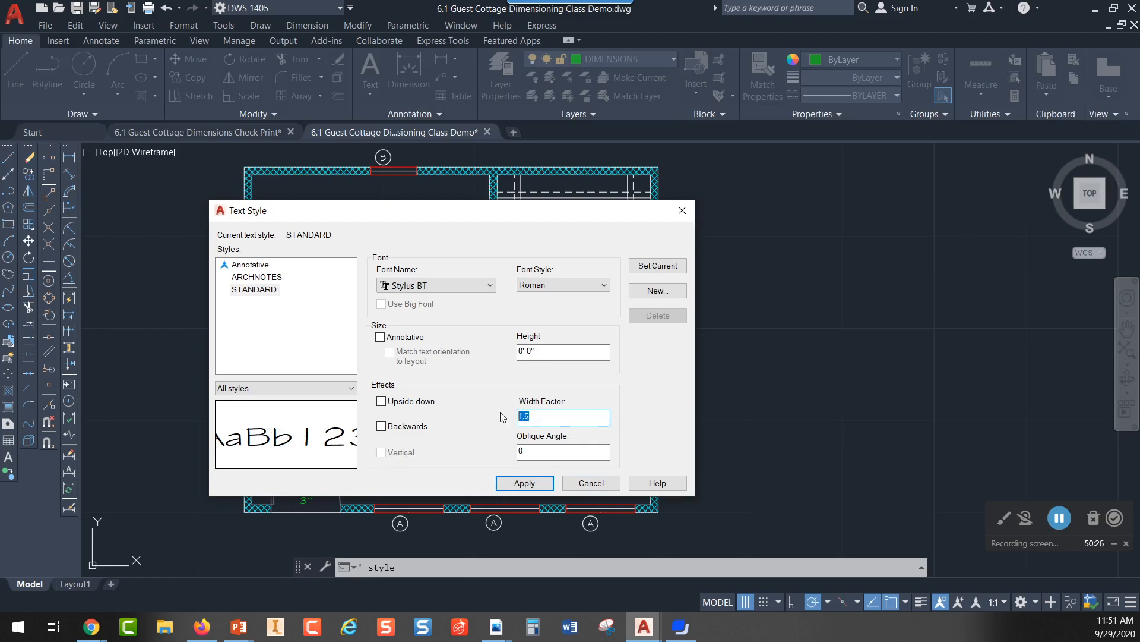
{"action": "type", "text": "1"}
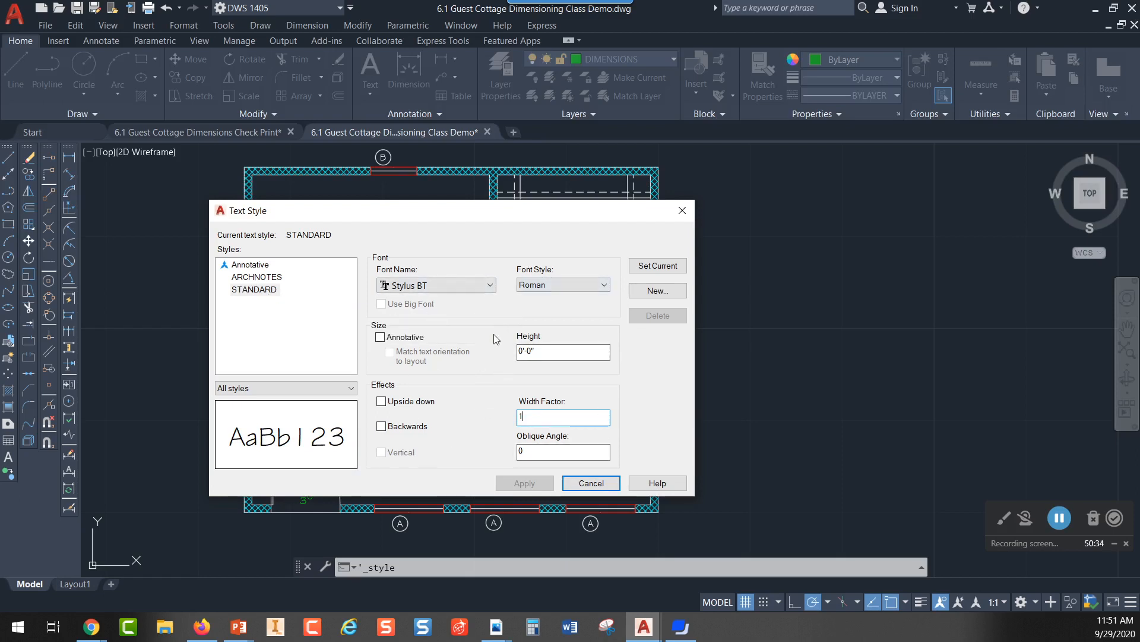
{"action": "left_click", "coordinate": [682, 210]}
- Open the ARCH24 dimension style for modification and examine its overall scale for dimension features
{"action": "left_click", "coordinate": [69, 506]}
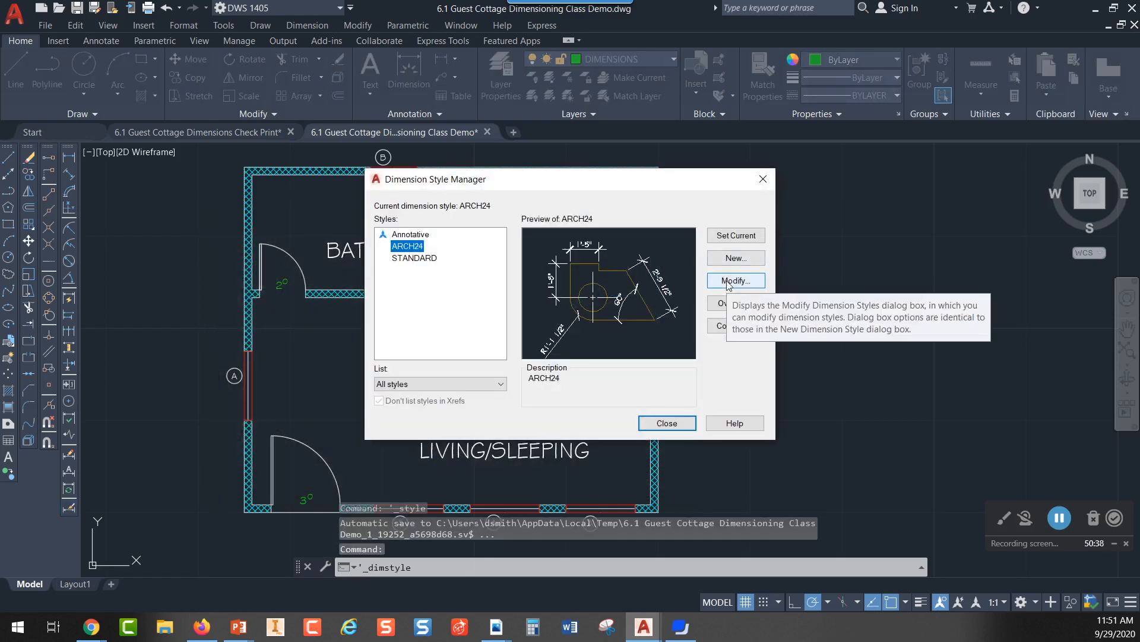
{"action": "left_click", "coordinate": [728, 282]}
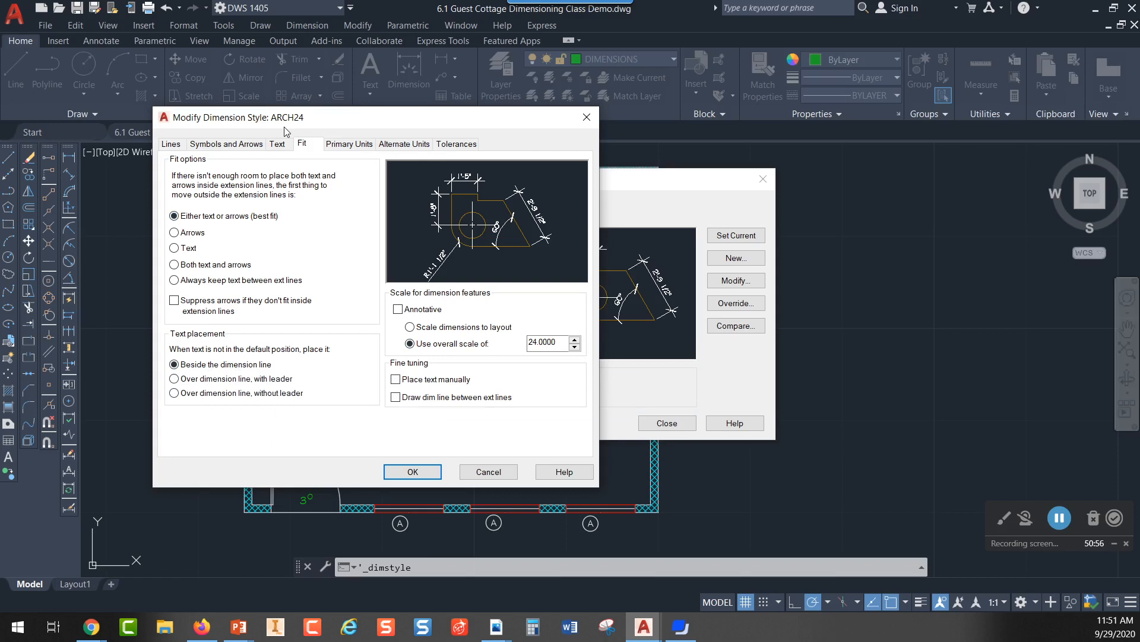
{"action": "left_click", "coordinate": [559, 343]}
{"action": "left_click_drag", "start_coordinate": [559, 343], "coordinate": [522, 340]}
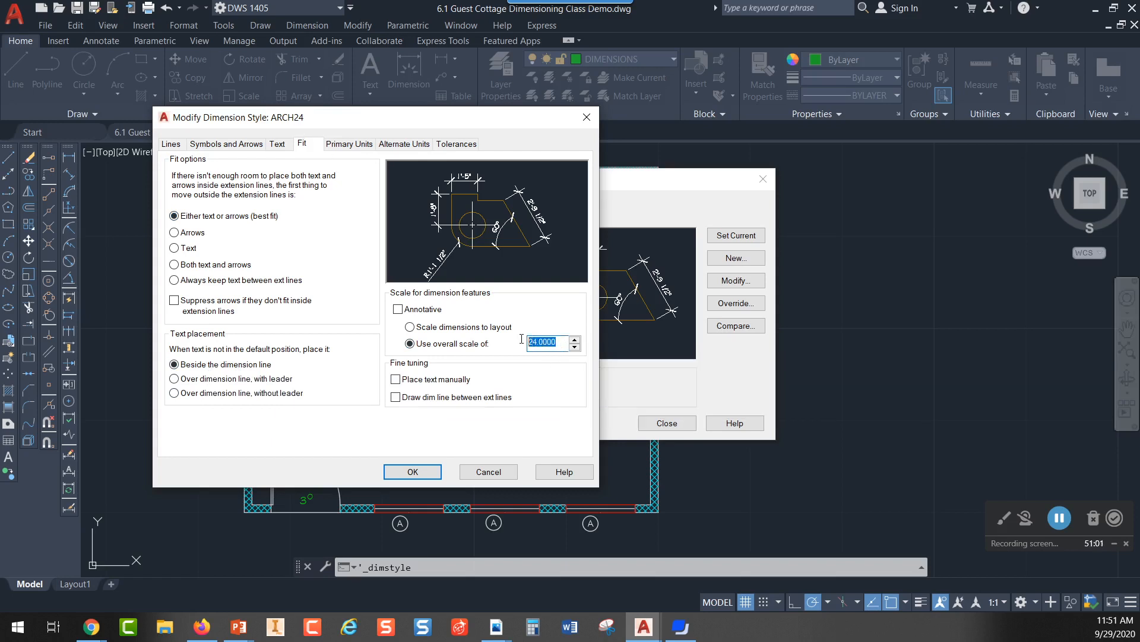
{"action": "left_click", "coordinate": [565, 342]}
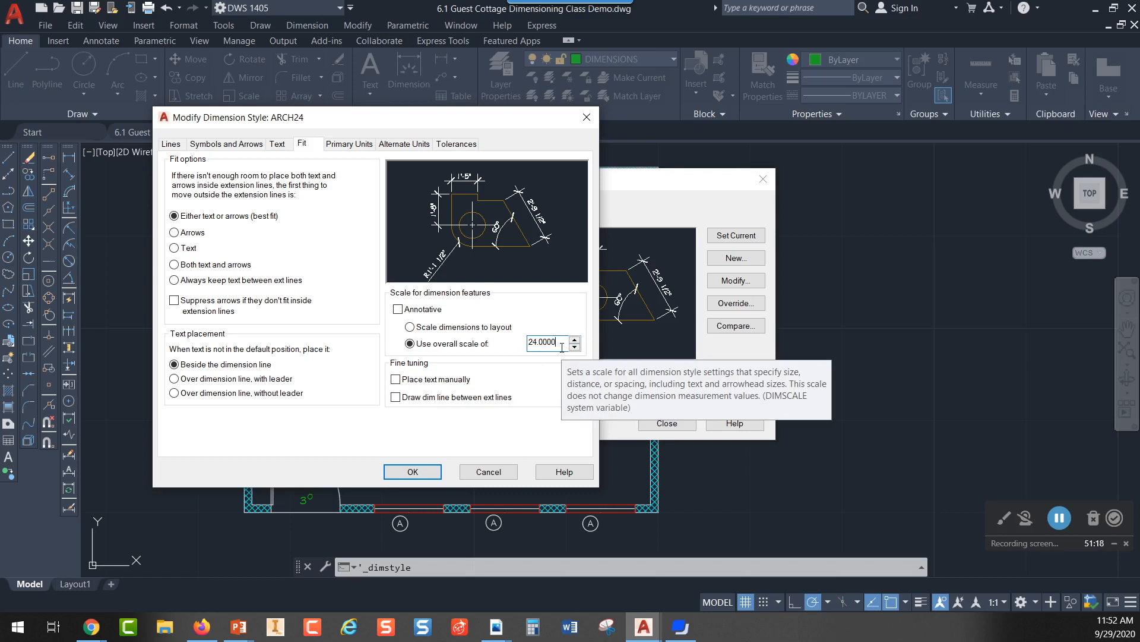
- Examine the text height setting of the ARCH24 dimension style
{"action": "left_click", "coordinate": [288, 147]}
{"action": "left_click", "coordinate": [346, 246]}
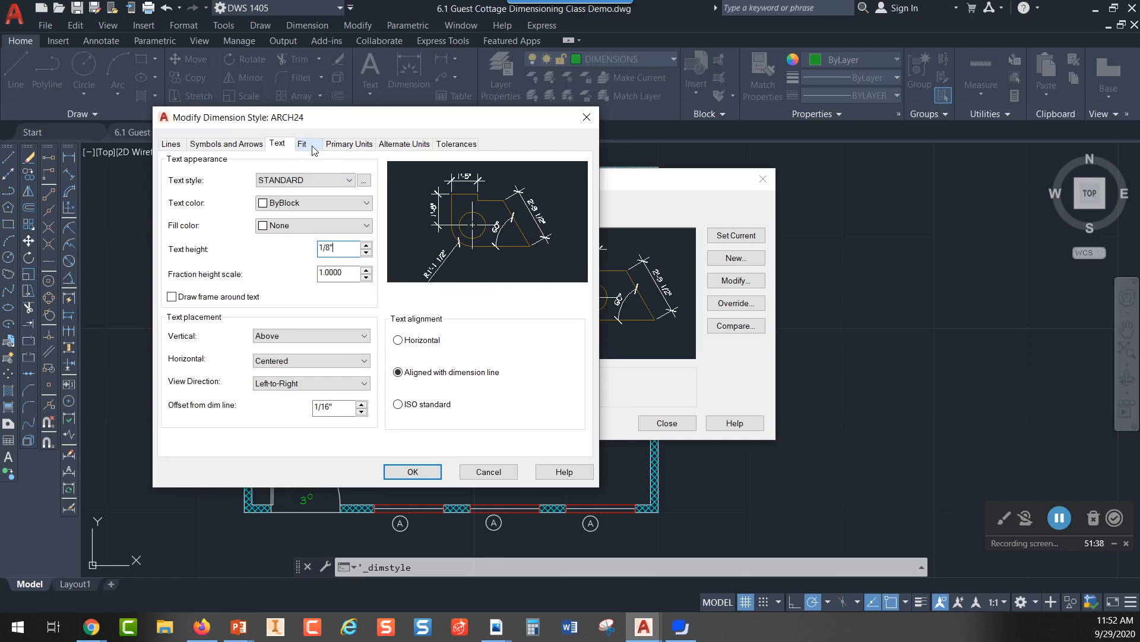
{"action": "left_click_drag", "start_coordinate": [333, 249], "coordinate": [315, 249]}
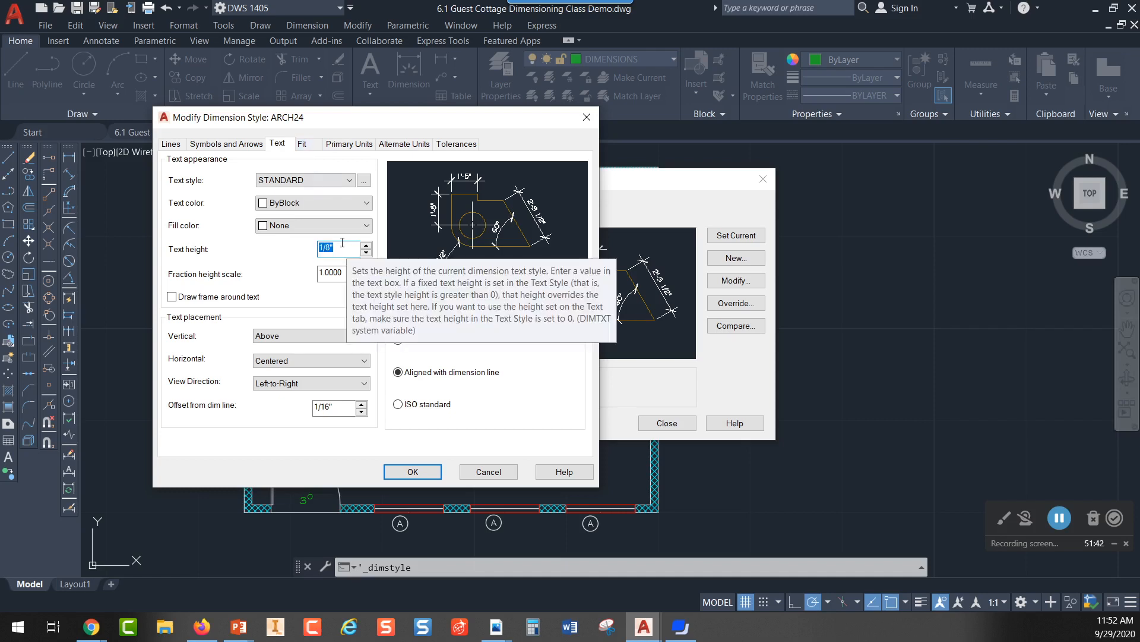
{"action": "left_click", "coordinate": [342, 243]}
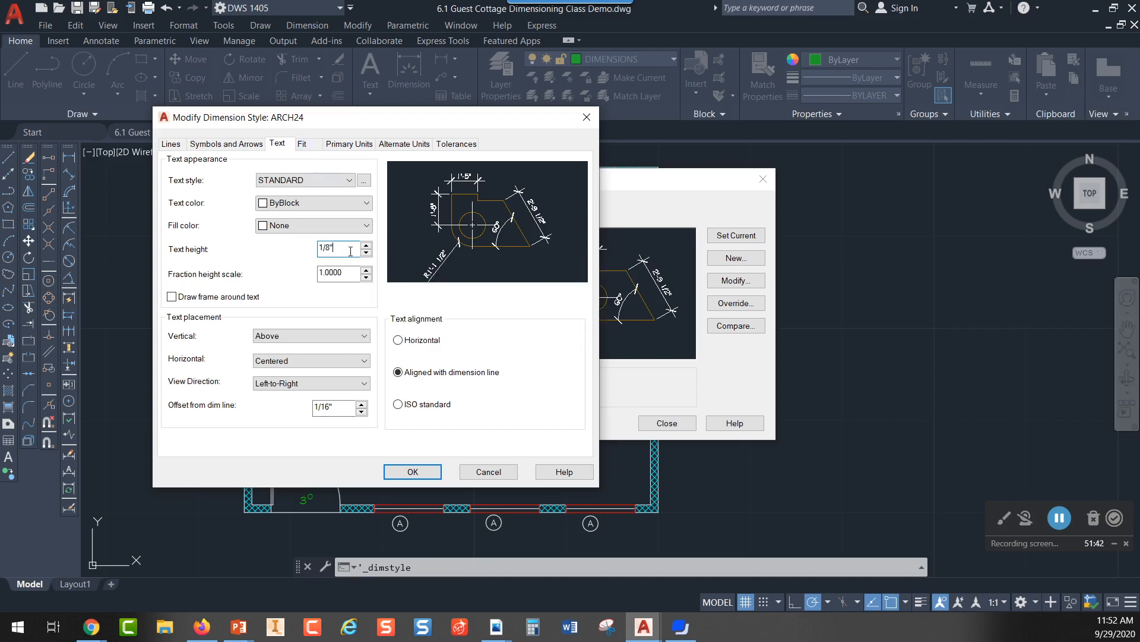
- Recheck the ARCH24 style's overall dimension scale and accept the style settings
{"action": "left_click", "coordinate": [318, 146]}
{"action": "left_click", "coordinate": [561, 343]}
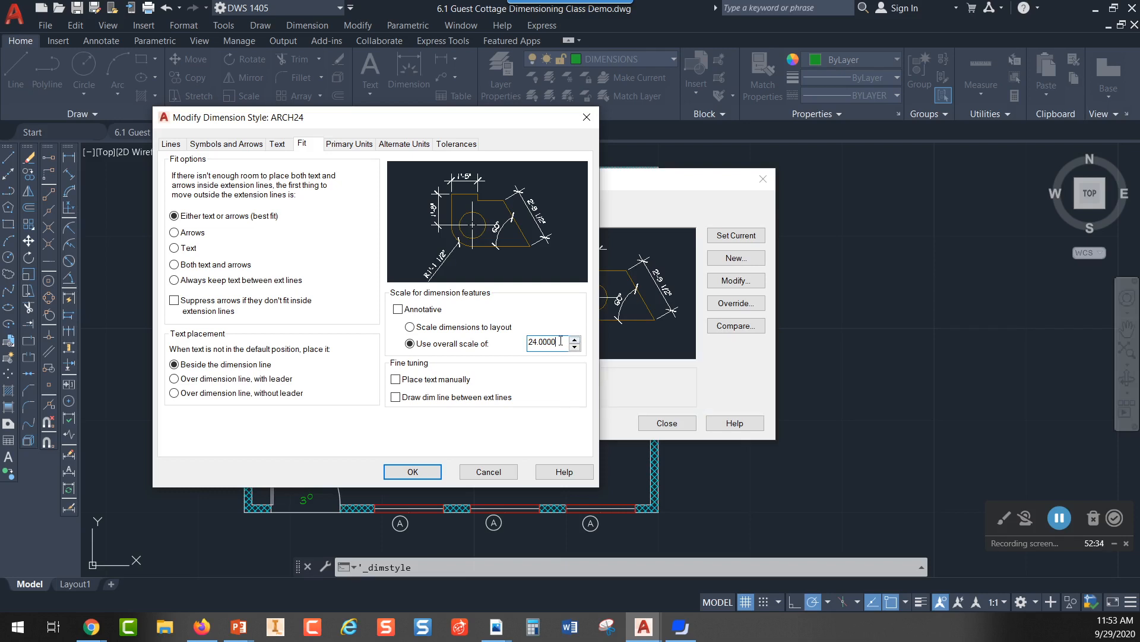
{"action": "double_click", "coordinate": [560, 342]}
{"action": "left_click", "coordinate": [563, 345]}
{"action": "left_click", "coordinate": [413, 472]}
- Set ARCH24 as the current dimension style and close the Dimension Style Manager
{"action": "left_click", "coordinate": [408, 249]}
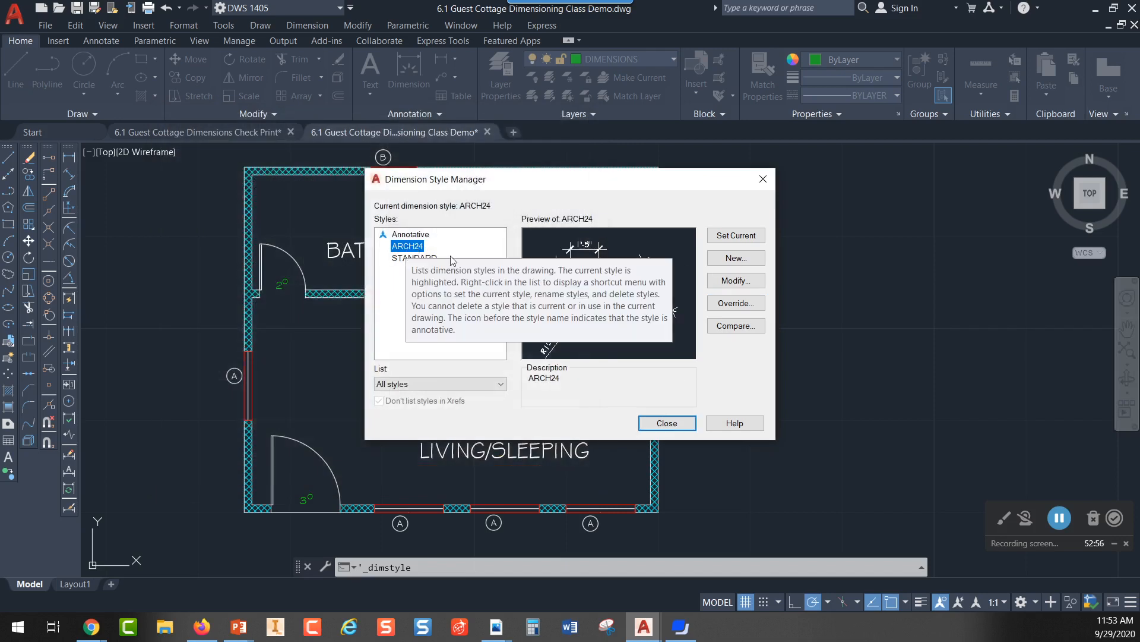
{"action": "left_click", "coordinate": [731, 237]}
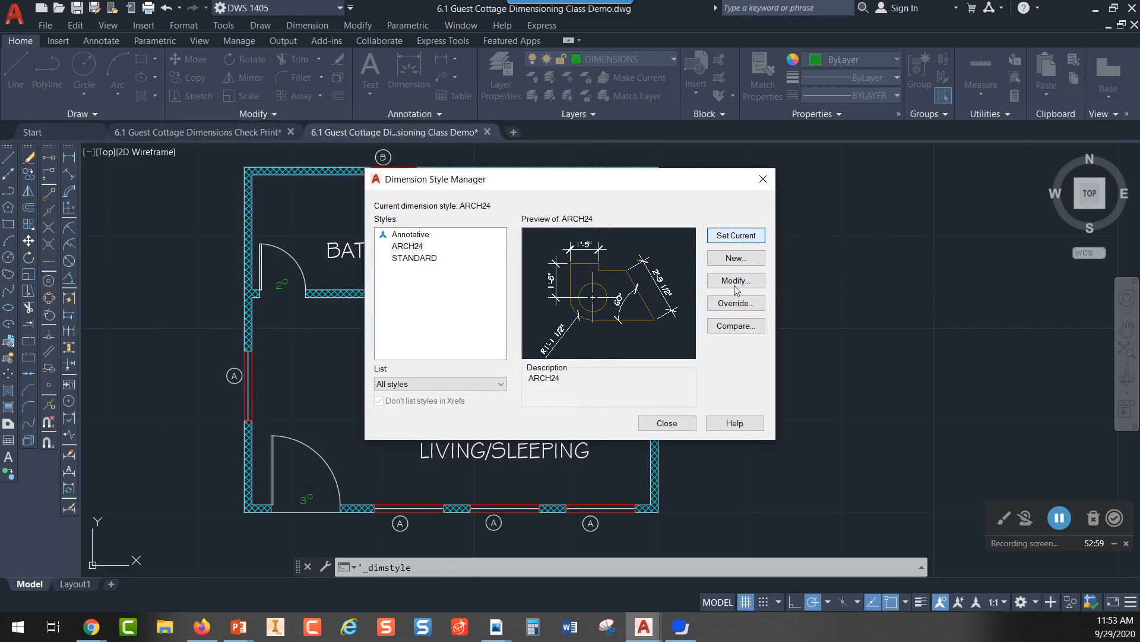
{"action": "left_click", "coordinate": [667, 424]}
- Examine the upper exterior wall along the bath and closet, including window B and the space outside it for dimensions
{"action": "scroll", "coordinate": [468, 394], "scroll_direction": "down", "scroll_amount": 2}
{"action": "scroll", "coordinate": [473, 321], "scroll_direction": "up", "scroll_amount": 1}
{"action": "scroll", "coordinate": [476, 324], "scroll_direction": "down", "scroll_amount": 2}
{"action": "middle_click_drag", "start_coordinate": [476, 324], "coordinate": [497, 373]}
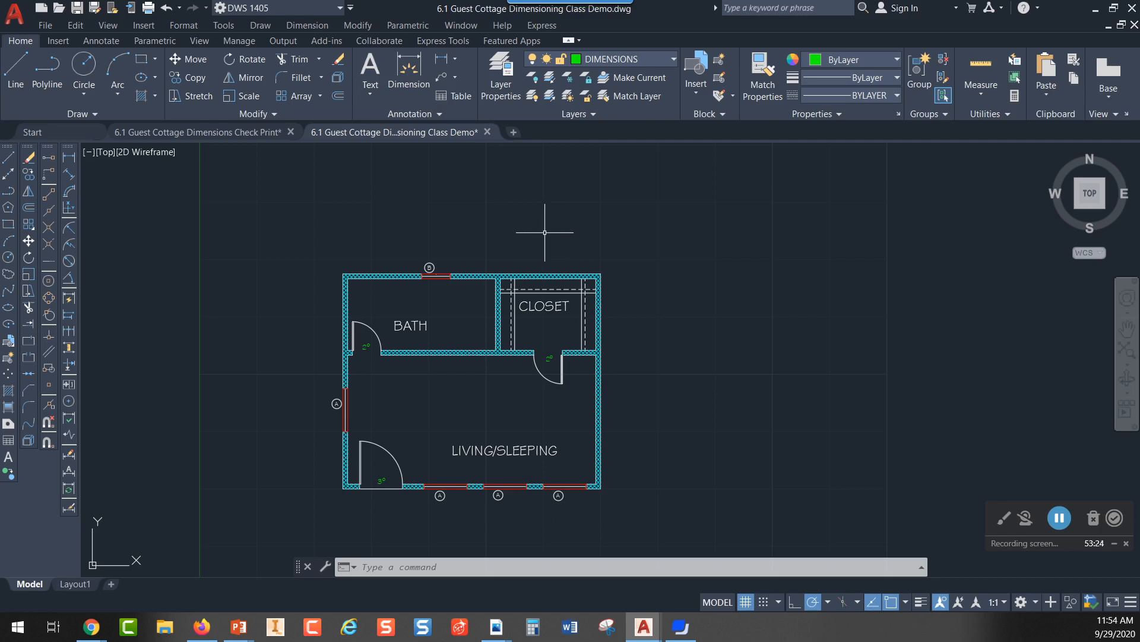
{"action": "scroll", "coordinate": [433, 266], "scroll_direction": "up", "scroll_amount": 4}
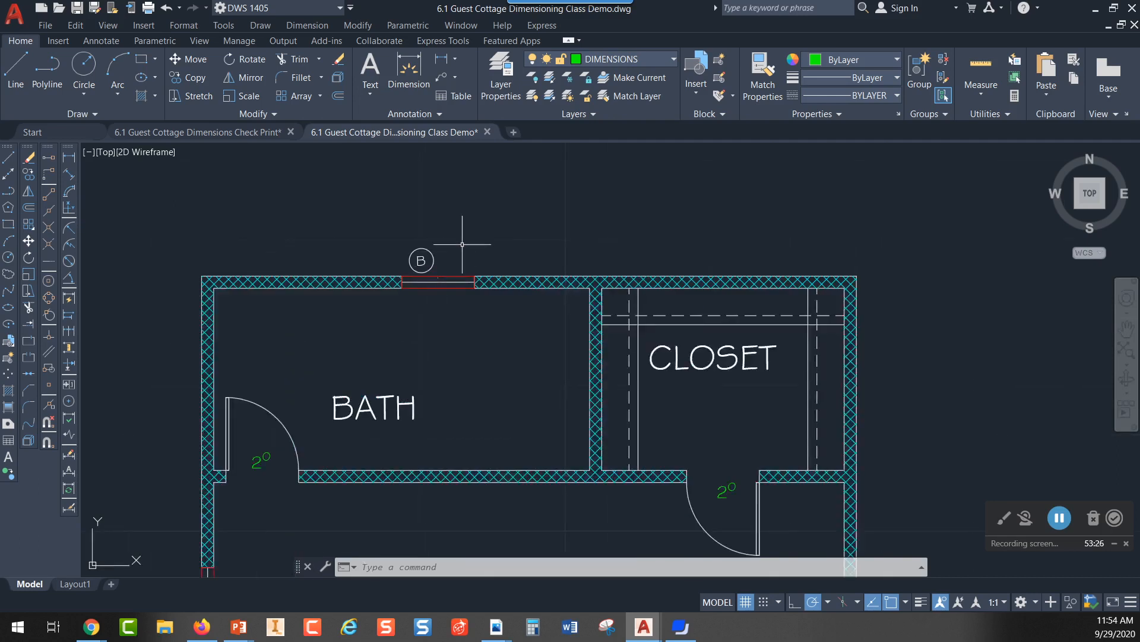
{"action": "scroll", "coordinate": [533, 218], "scroll_direction": "down", "scroll_amount": 2}
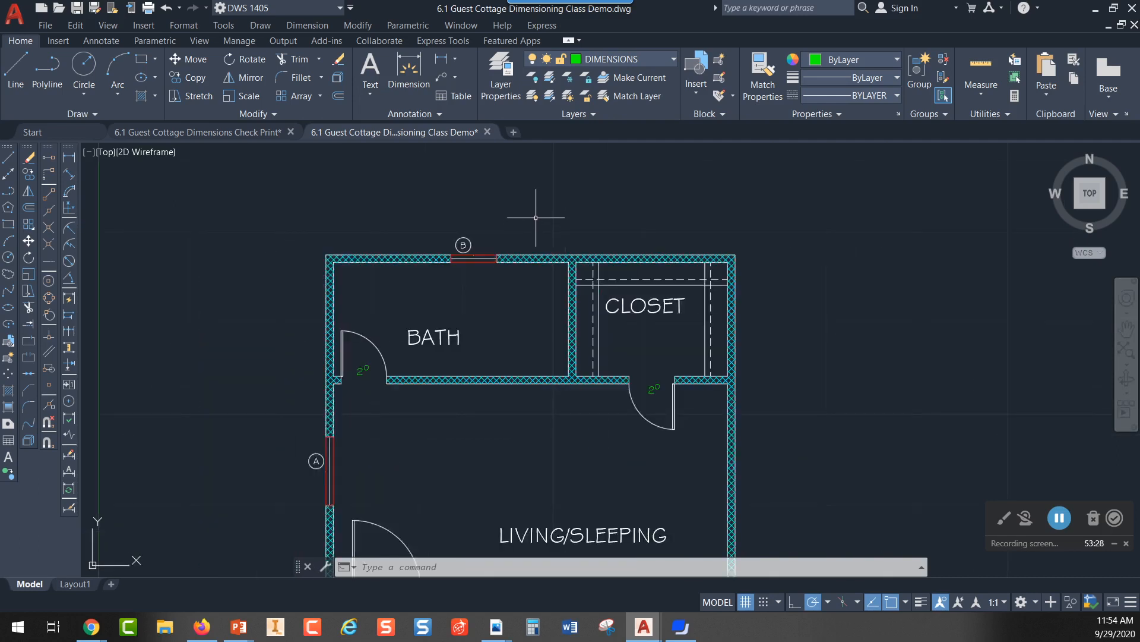
{"action": "middle_click_drag", "start_coordinate": [538, 215], "coordinate": [521, 214]}
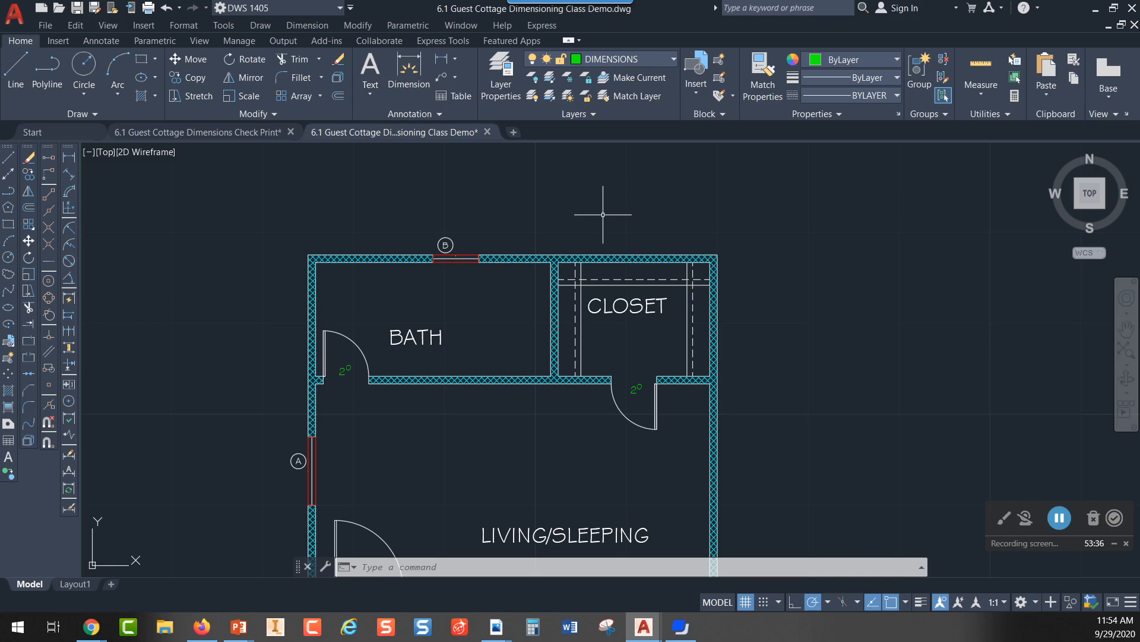
{"action": "scroll", "coordinate": [408, 242], "scroll_direction": "up", "scroll_amount": 2}
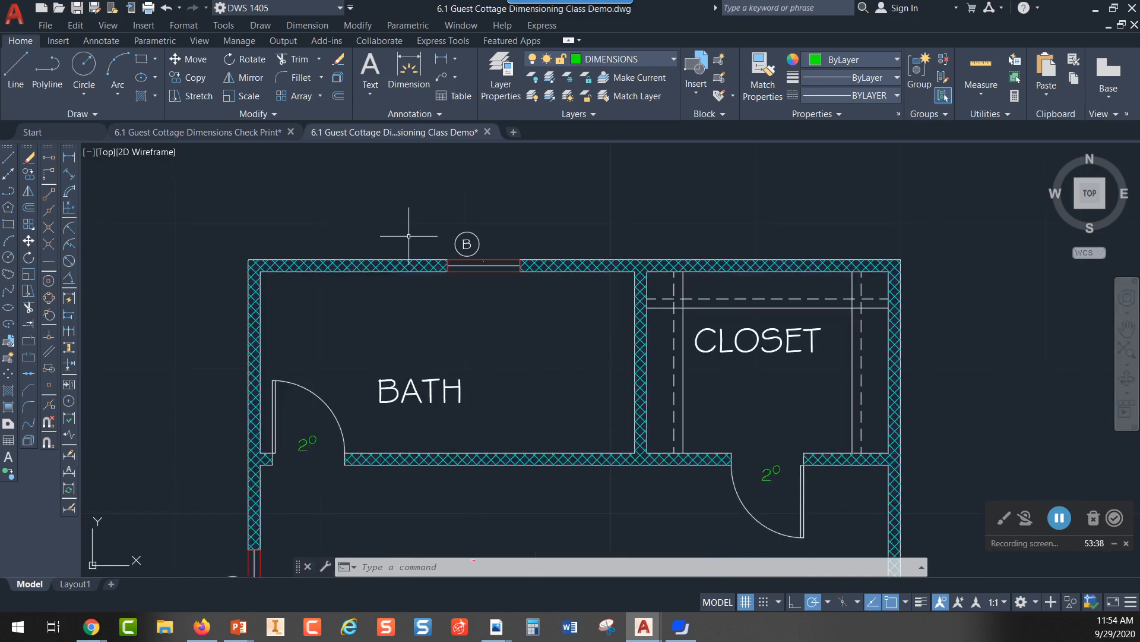
{"action": "middle_click_drag", "start_coordinate": [408, 235], "coordinate": [399, 271]}
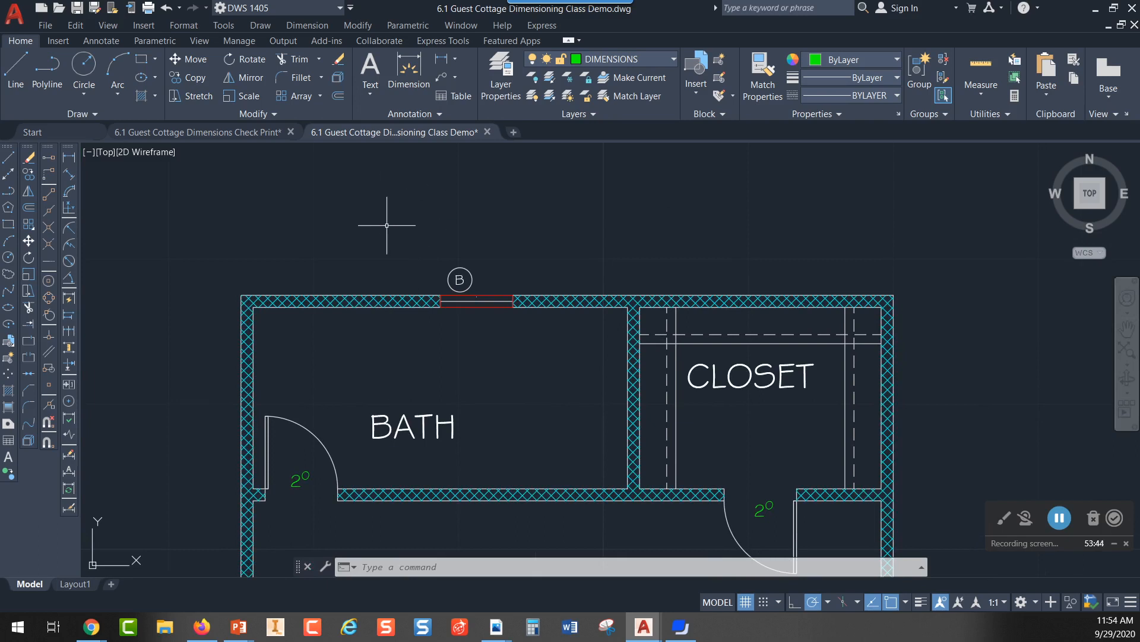
{"action": "scroll", "coordinate": [387, 225], "scroll_direction": "down", "scroll_amount": 5}
{"action": "scroll", "coordinate": [386, 227], "scroll_direction": "up", "scroll_amount": 3}
{"action": "middle_click_drag", "start_coordinate": [386, 226], "coordinate": [394, 267]}
{"action": "scroll", "coordinate": [382, 301], "scroll_direction": "up", "scroll_amount": 2}
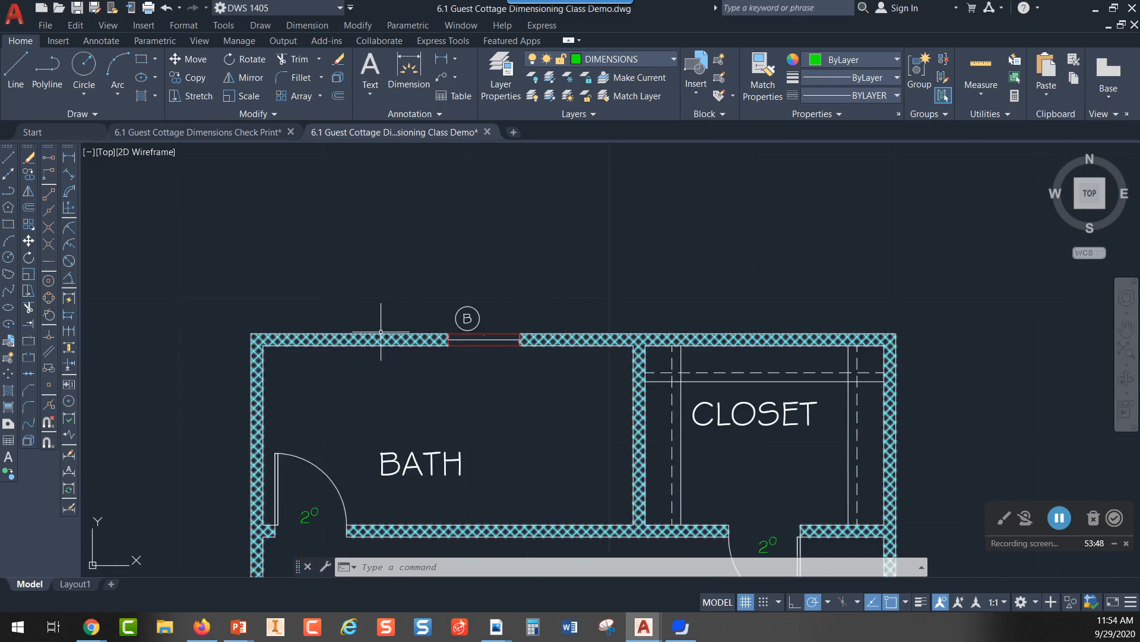
{"action": "key", "text": "Return"}
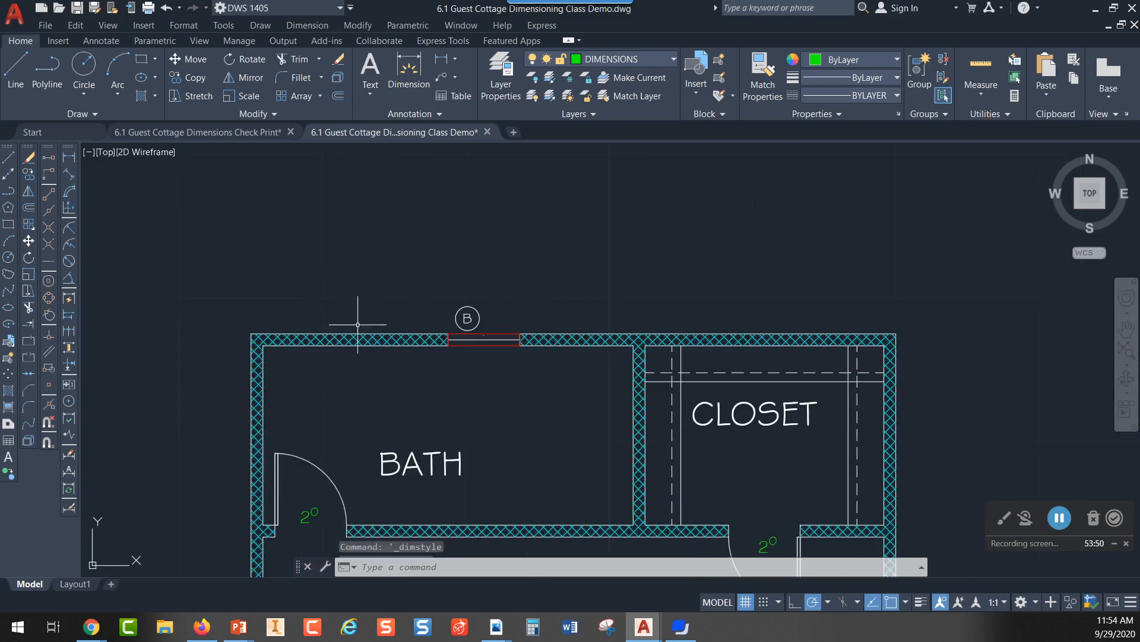
{"action": "key", "text": "Escape"}
- Inspect the outer wall line between the upper-left building corner and window B, and clear the selection
{"action": "scroll", "coordinate": [357, 325], "scroll_direction": "up", "scroll_amount": 3}
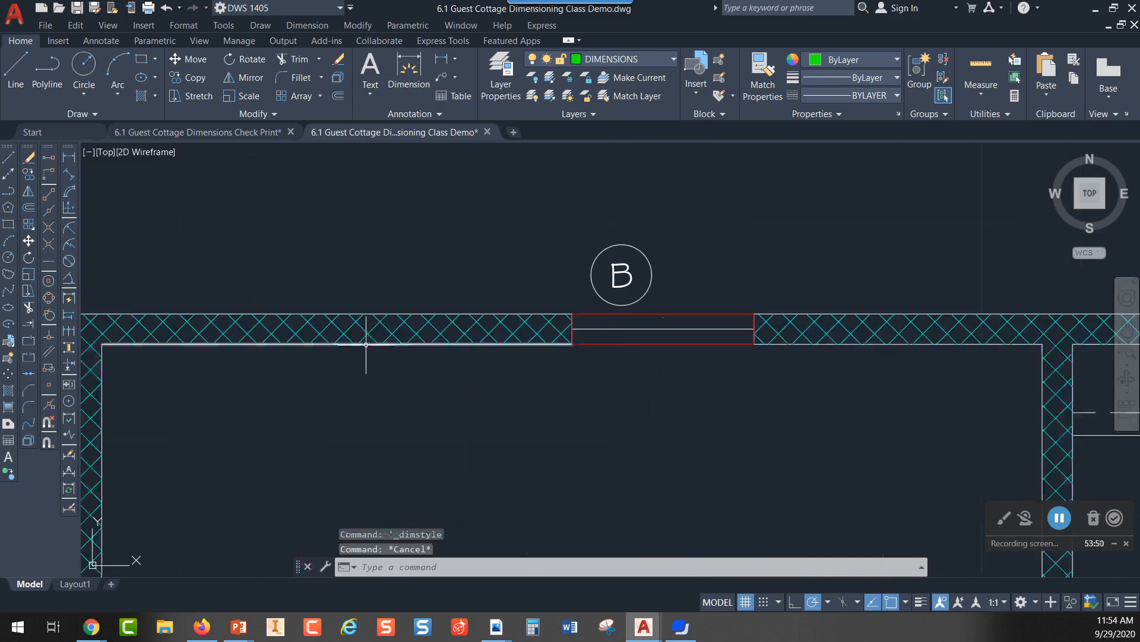
{"action": "left_click", "coordinate": [345, 313]}
{"action": "scroll", "coordinate": [419, 259], "scroll_direction": "down", "scroll_amount": 4}
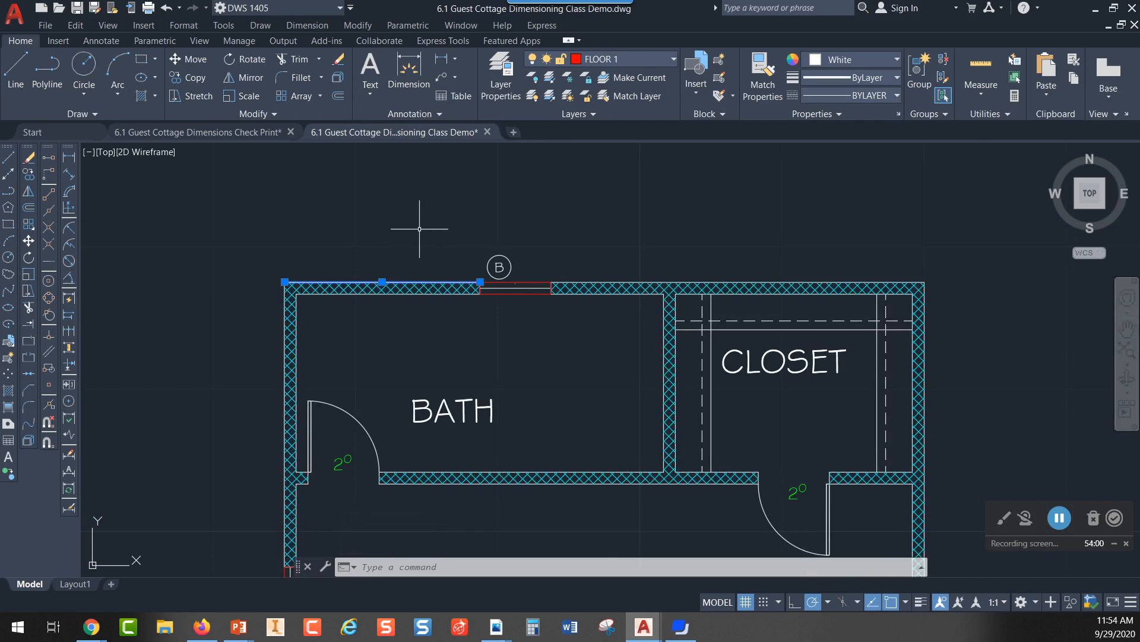
{"action": "key", "text": "Escape"}
- Offset the outer wall line between the upper-left building corner and window B outward above the building by 27 inches
{"action": "left_click", "coordinate": [343, 97]}
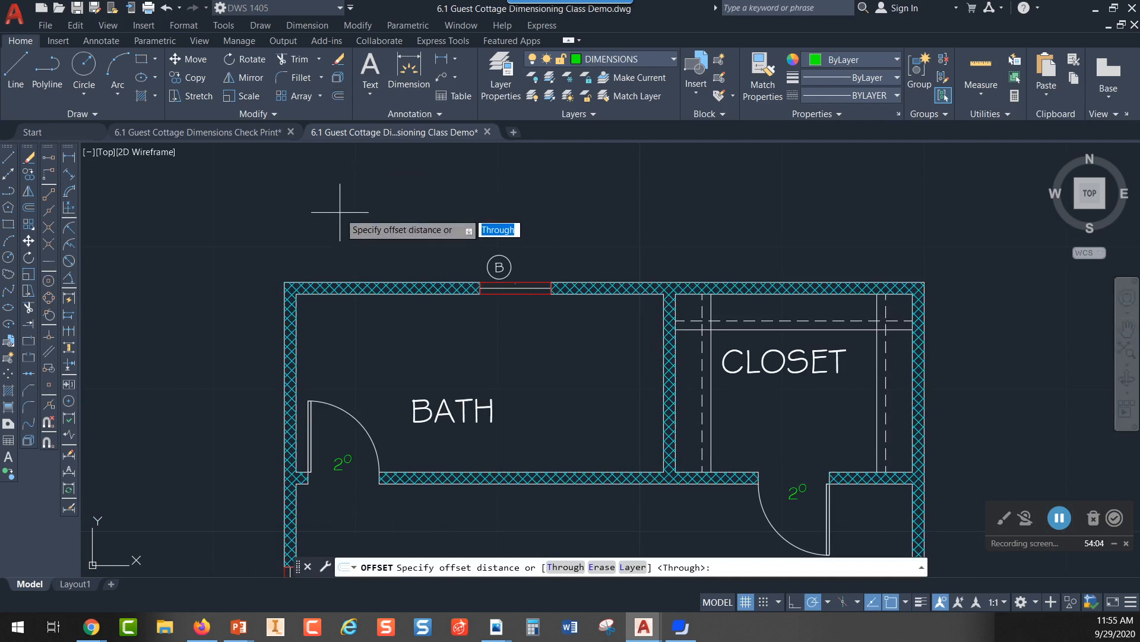
{"action": "type", "text": "27"}
{"action": "key", "text": "Return"}
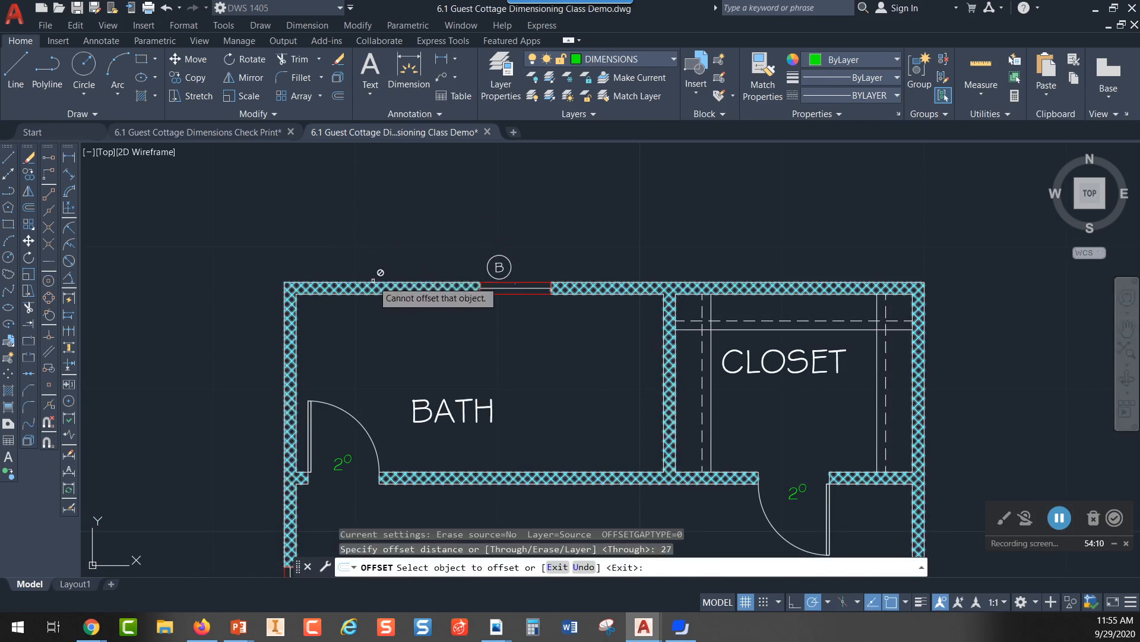
{"action": "scroll", "coordinate": [377, 279], "scroll_direction": "up", "scroll_amount": 5}
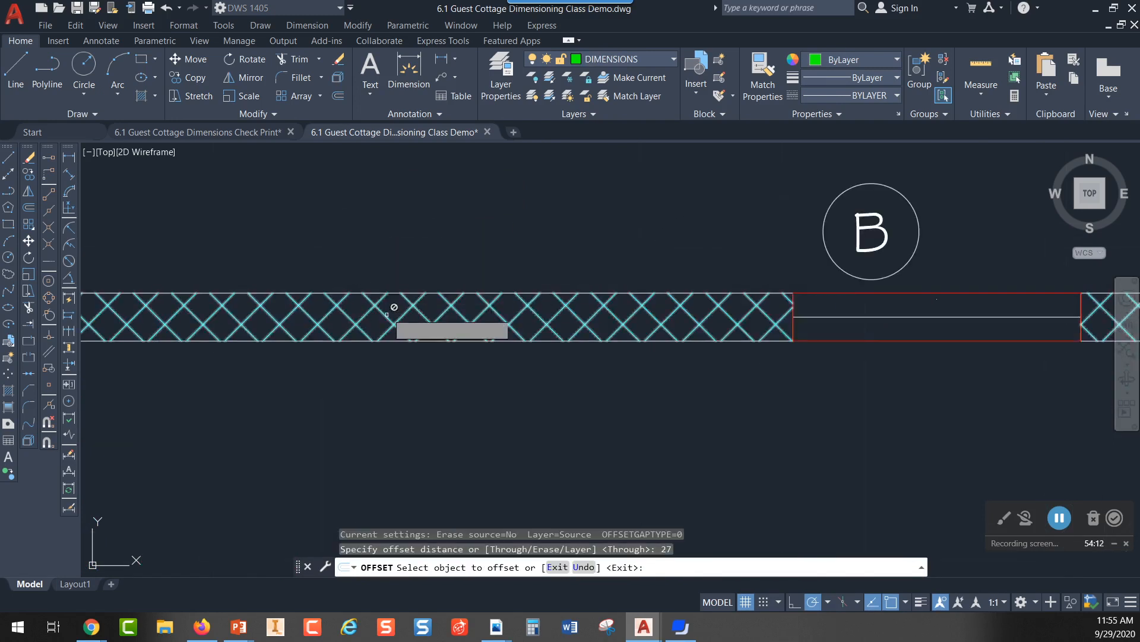
{"action": "left_click", "coordinate": [373, 292]}
{"action": "left_click", "coordinate": [374, 225]}
{"action": "scroll", "coordinate": [445, 216], "scroll_direction": "down", "scroll_amount": 5}
{"action": "middle_click_drag", "start_coordinate": [444, 217], "coordinate": [431, 306]}
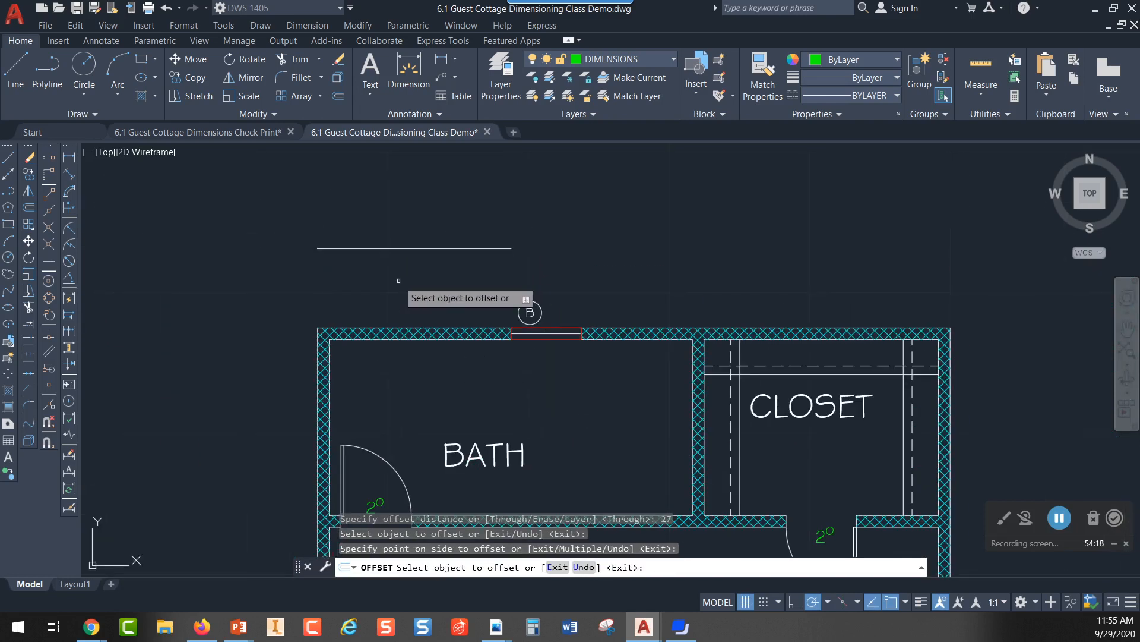
{"action": "key", "text": "Escape"}
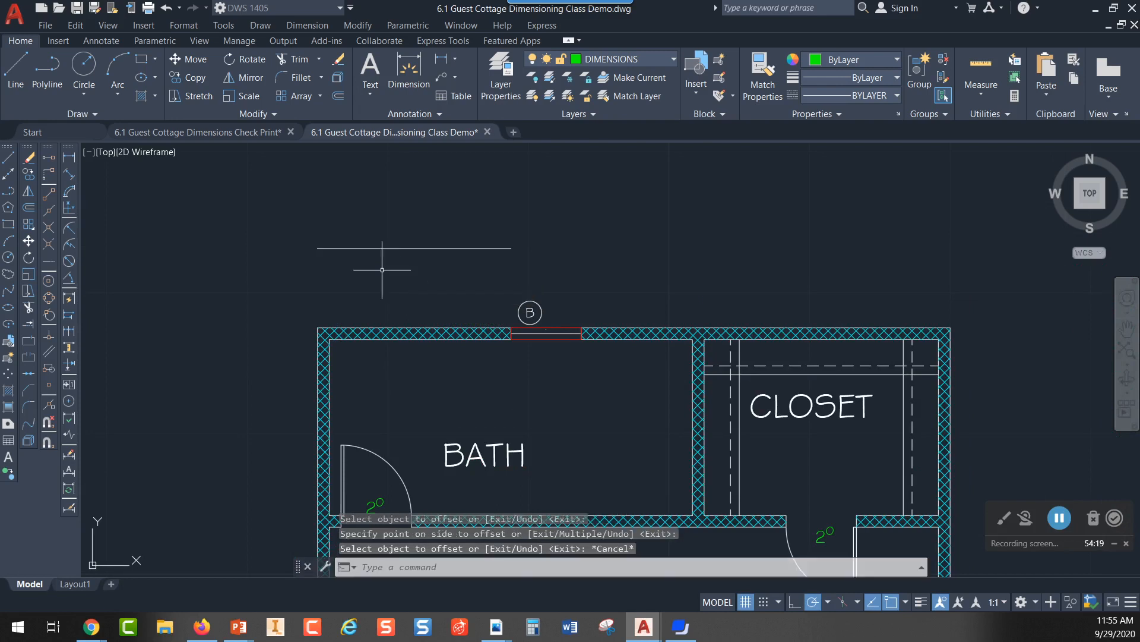
- Stretch the left end of the guide line above the bath about 1'-10" horizontally beyond the building's upper-left corner
{"action": "left_click", "coordinate": [353, 248]}
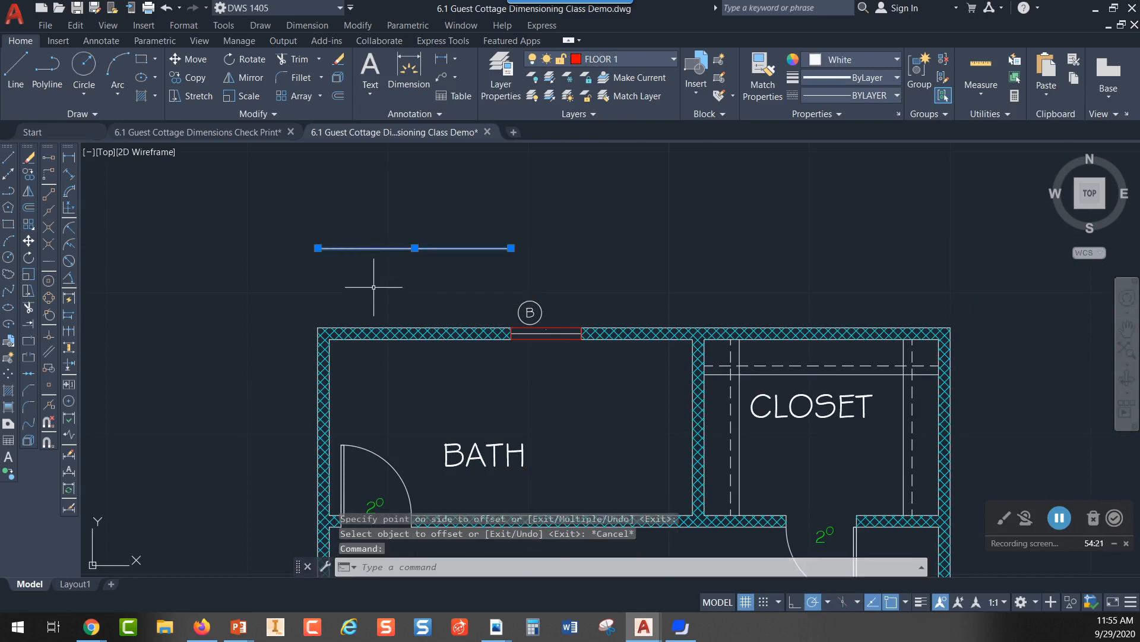
{"action": "left_click", "coordinate": [318, 247]}
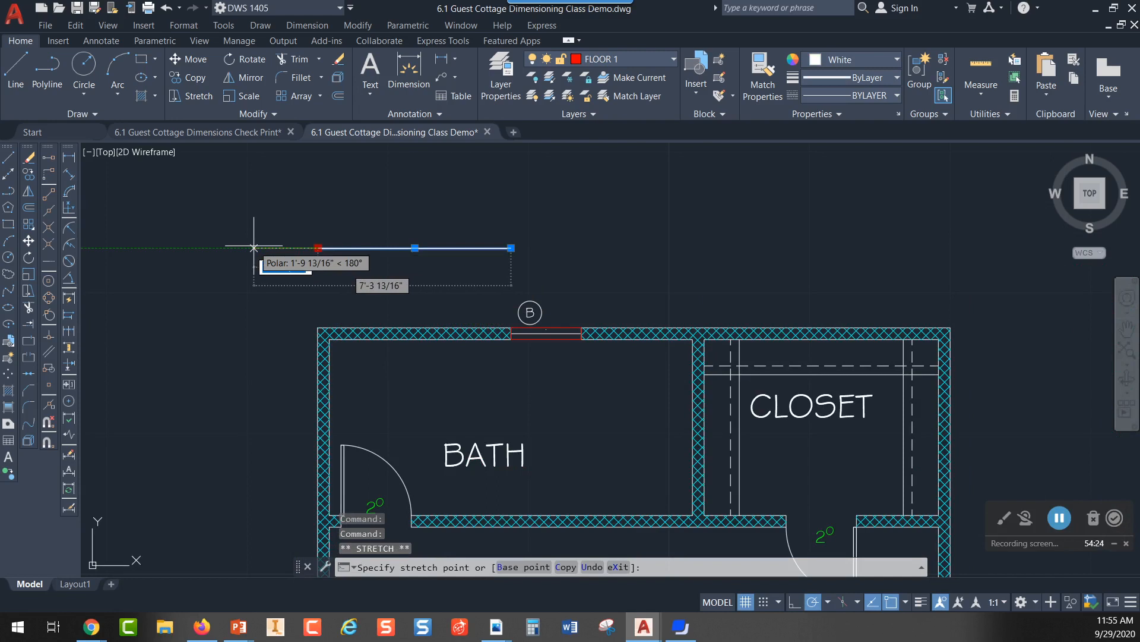
{"action": "left_click", "coordinate": [253, 248]}
{"action": "key", "text": "Escape"}
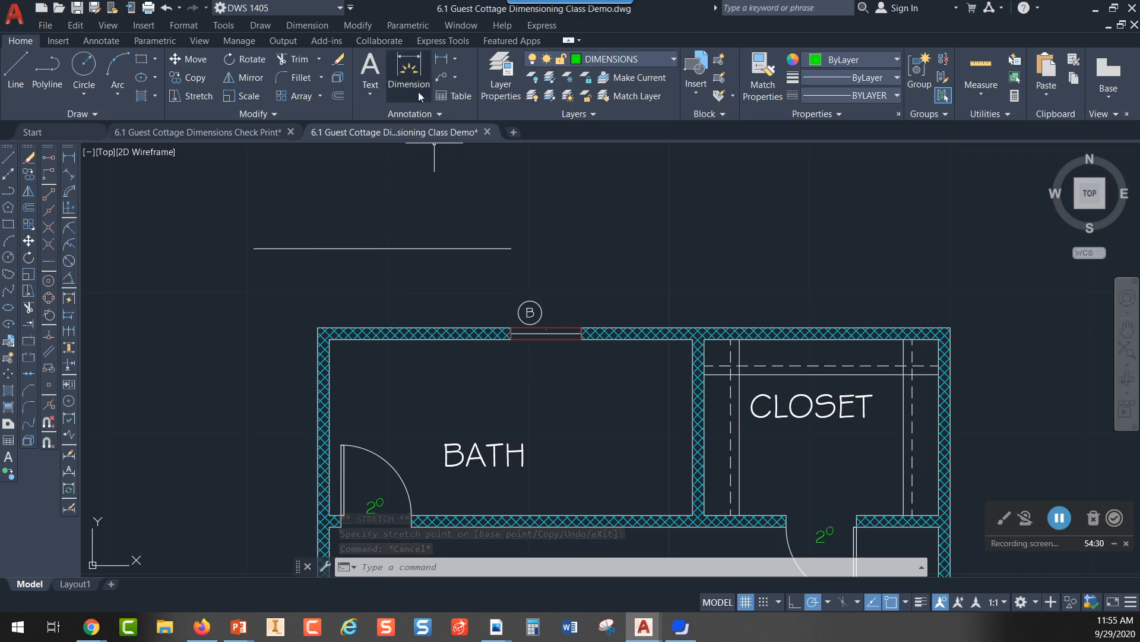
- Offset the guide line above the bath upward by 18 inches to make a second guide line
{"action": "left_click", "coordinate": [338, 96]}
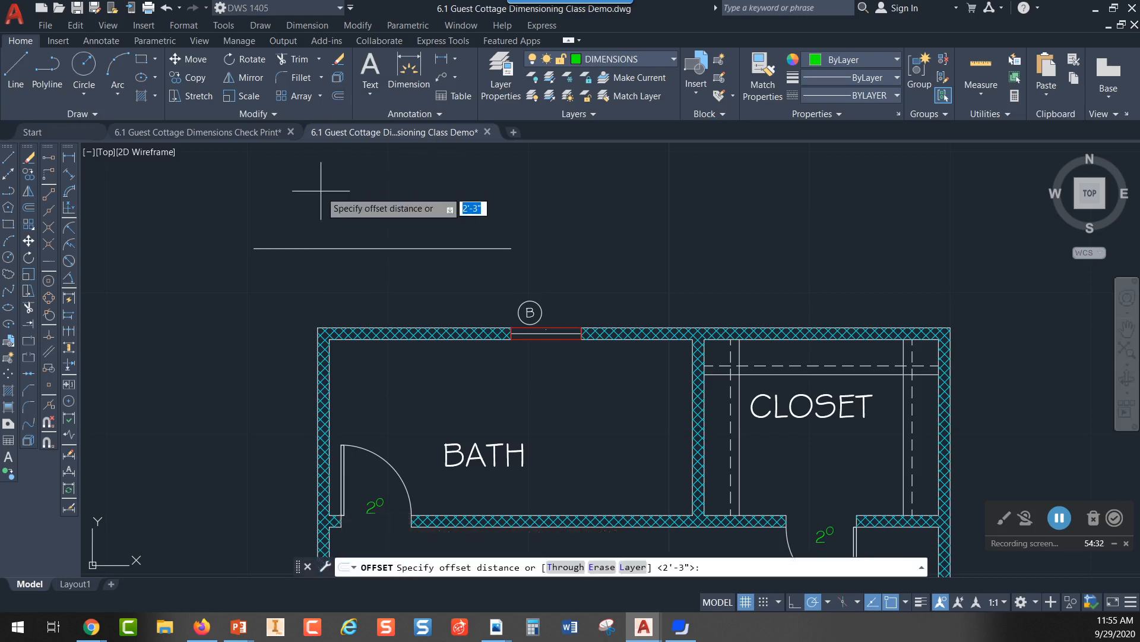
{"action": "type", "text": "18"}
{"action": "key", "text": "Return"}
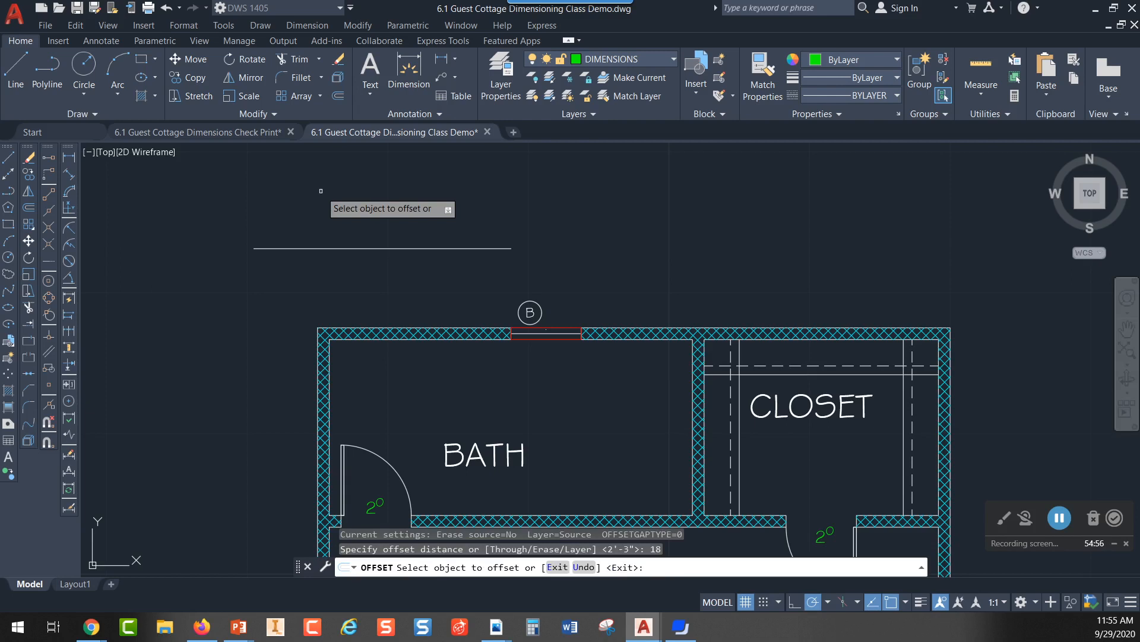
{"action": "left_click", "coordinate": [282, 248]}
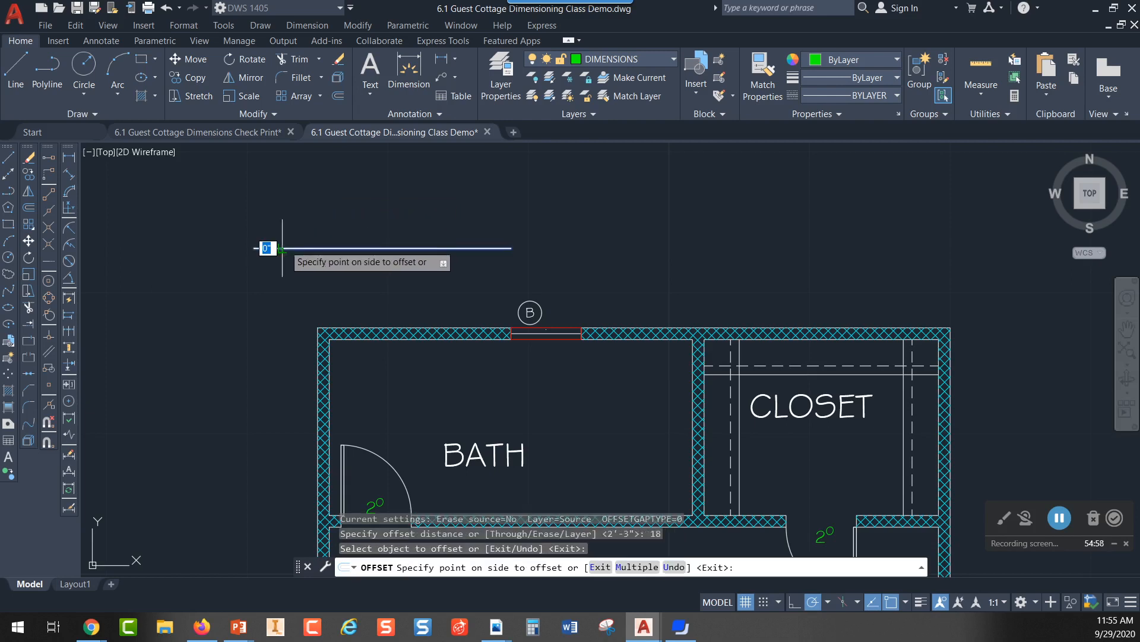
{"action": "left_click", "coordinate": [306, 184]}
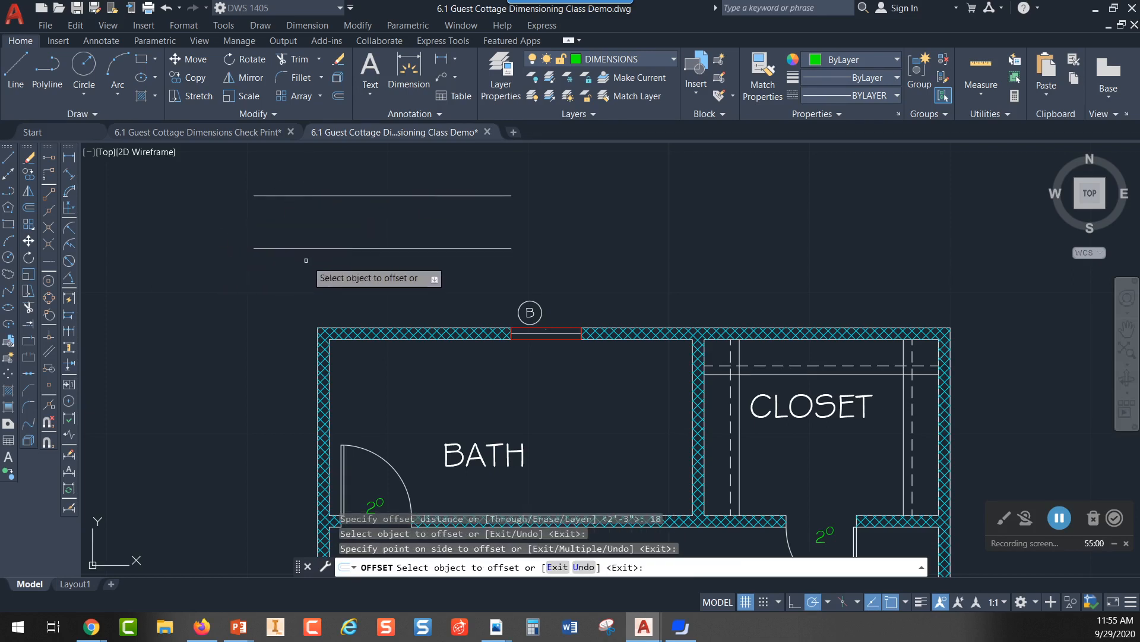
{"action": "key", "text": "Escape"}
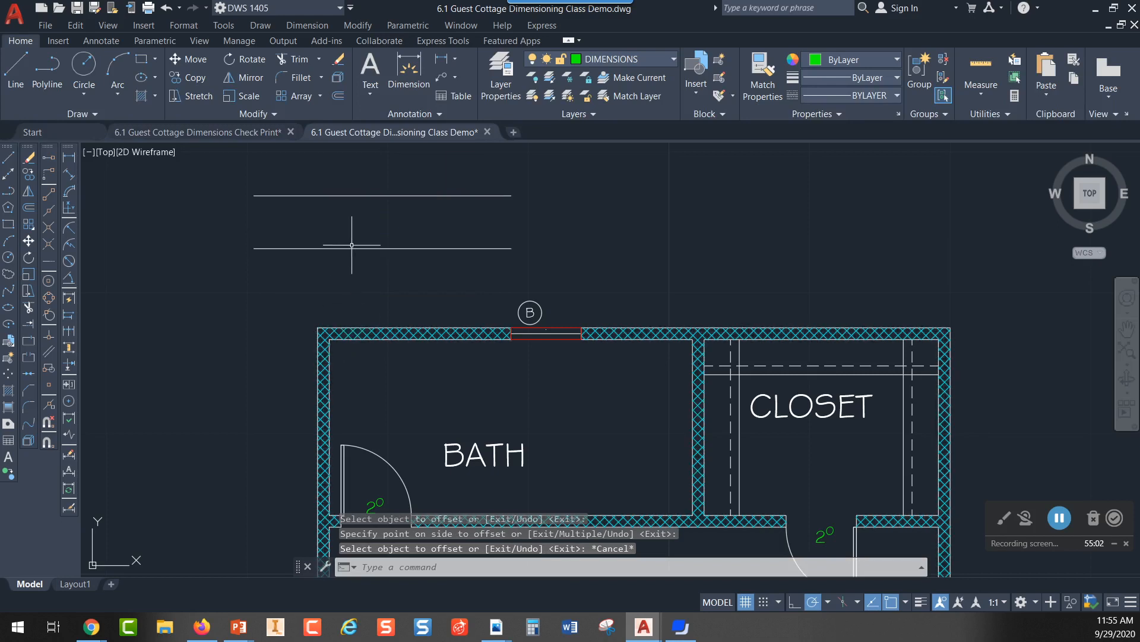
- Add a linear dimension from the upper-left outer building corner to the midpoint of window B, placed on the lower guide line
{"action": "scroll", "coordinate": [368, 235], "scroll_direction": "down", "scroll_amount": 2}
{"action": "middle_click_drag", "start_coordinate": [341, 276], "coordinate": [295, 199]}
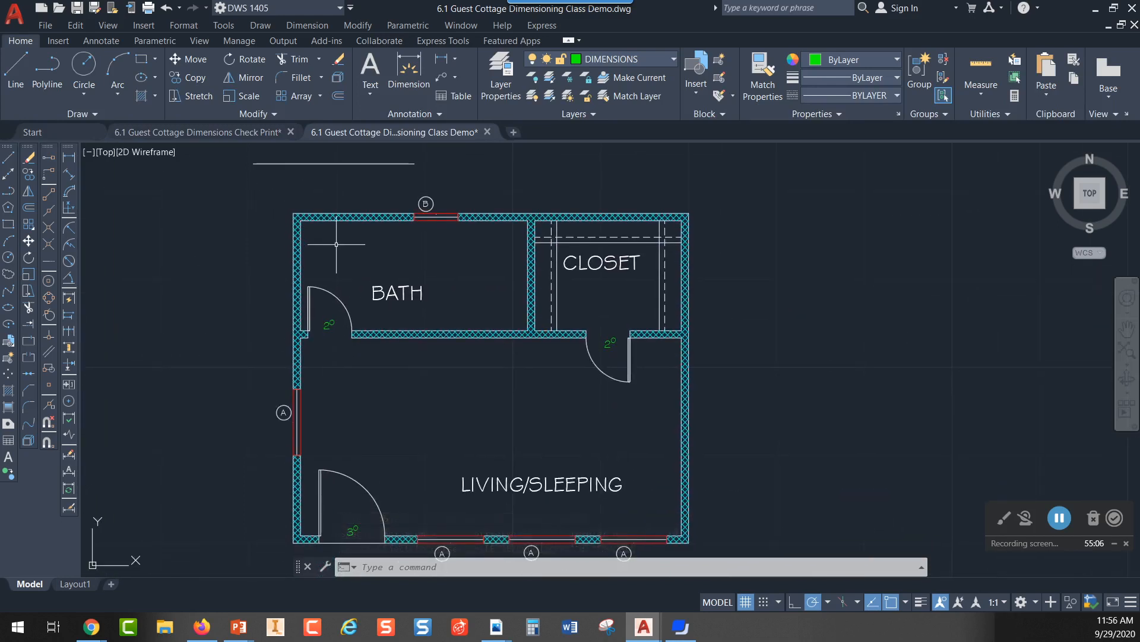
{"action": "scroll", "coordinate": [347, 257], "scroll_direction": "down", "scroll_amount": 2}
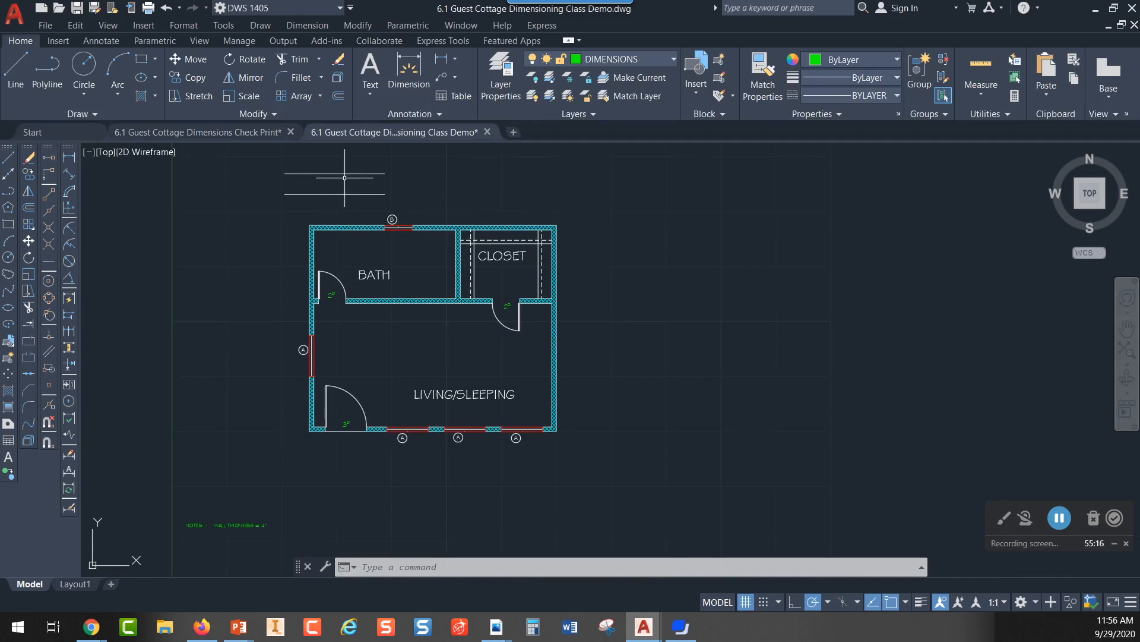
{"action": "scroll", "coordinate": [338, 182], "scroll_direction": "up", "scroll_amount": 3}
{"action": "mouse_move", "coordinate": [455, 190]}
{"action": "middle_mouse_down"}
{"action": "mouse_move", "coordinate": [460, 258]}
{"action": "mouse_move", "coordinate": [456, 238]}
{"action": "middle_mouse_up"}
{"action": "scroll", "coordinate": [459, 257], "scroll_direction": "up", "scroll_amount": 2}
{"action": "scroll", "coordinate": [462, 248], "scroll_direction": "down", "scroll_amount": 2}
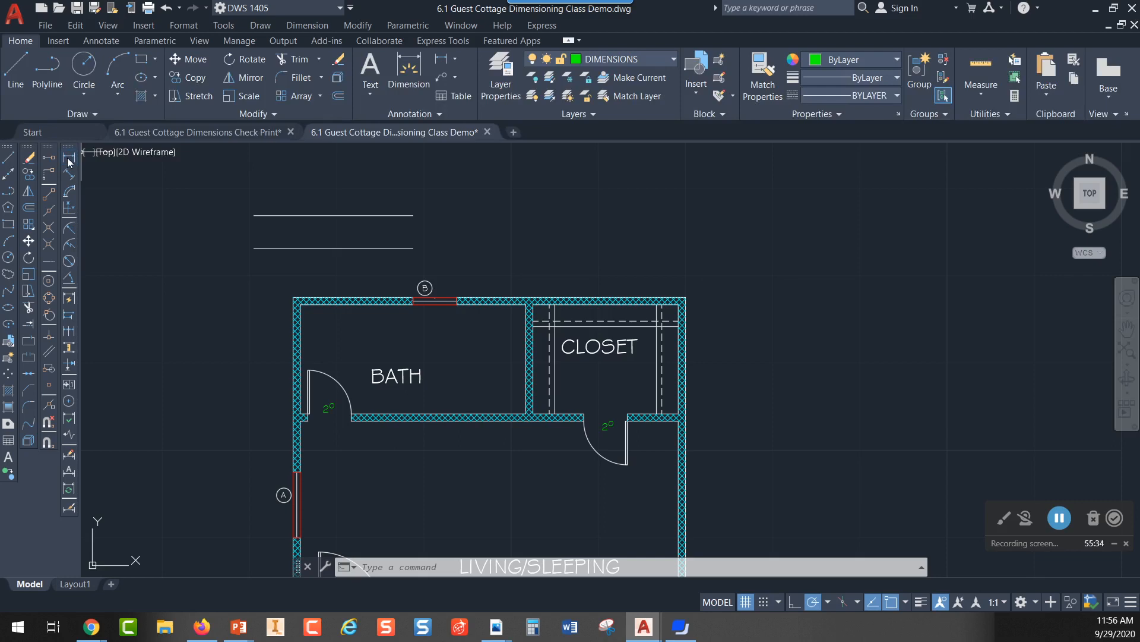
{"action": "left_click", "coordinate": [455, 59]}
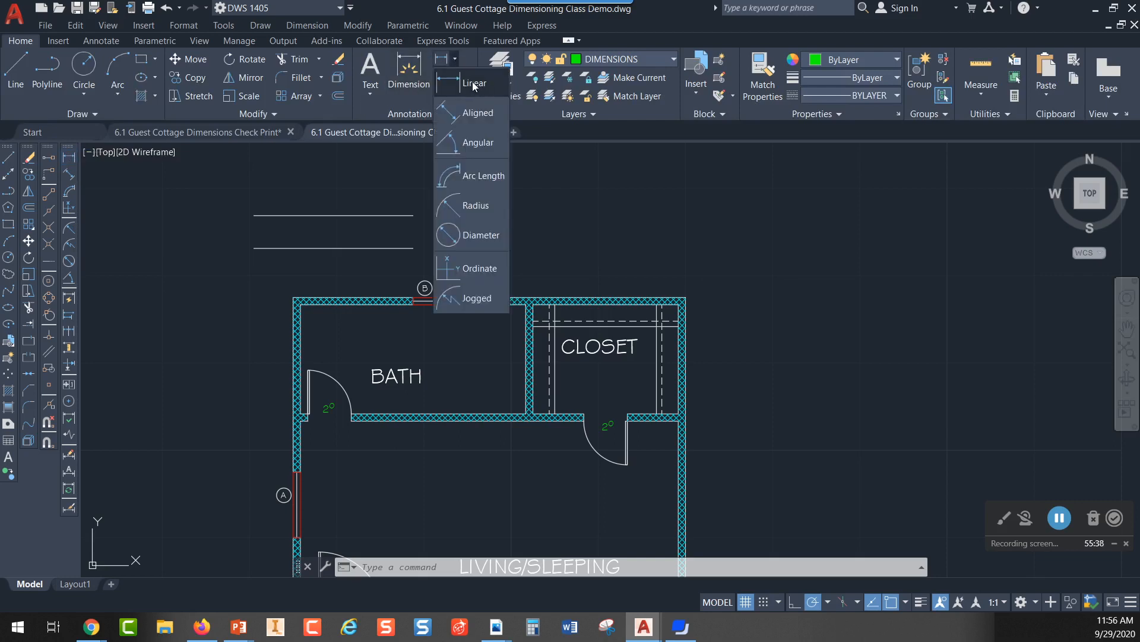
{"action": "left_click", "coordinate": [474, 85]}
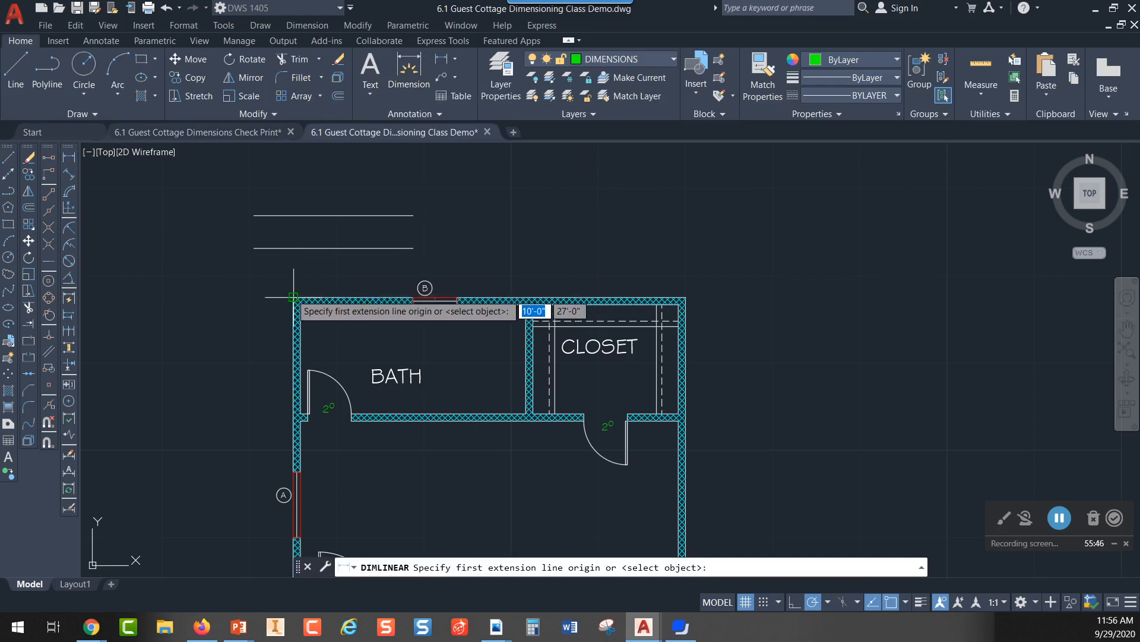
{"action": "left_click", "coordinate": [294, 297]}
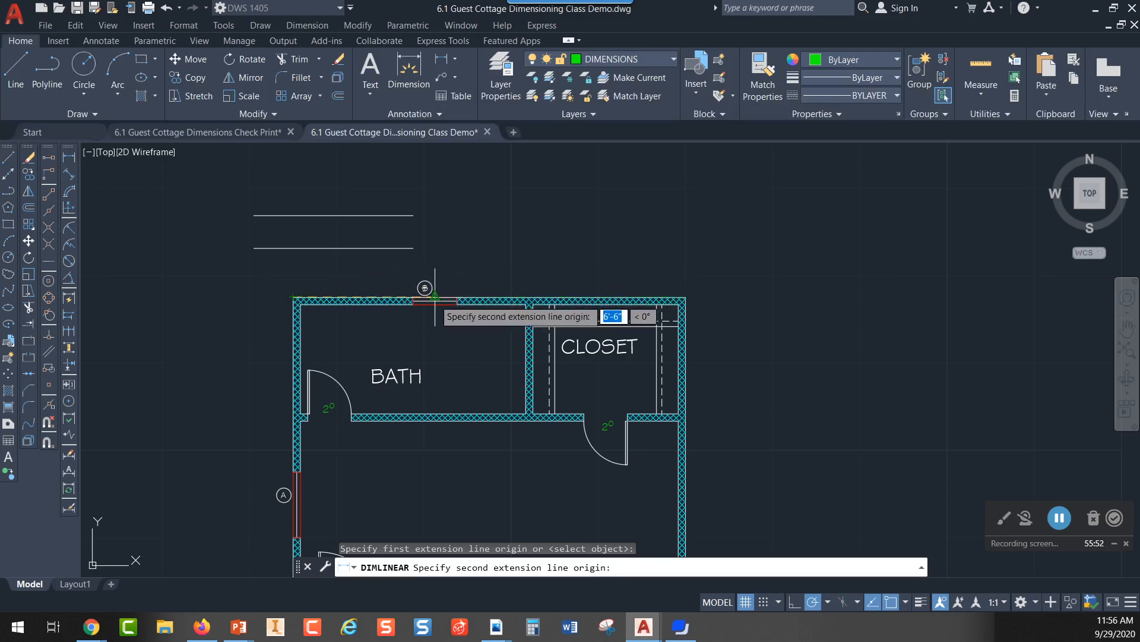
{"action": "scroll", "coordinate": [436, 294], "scroll_direction": "up", "scroll_amount": 4}
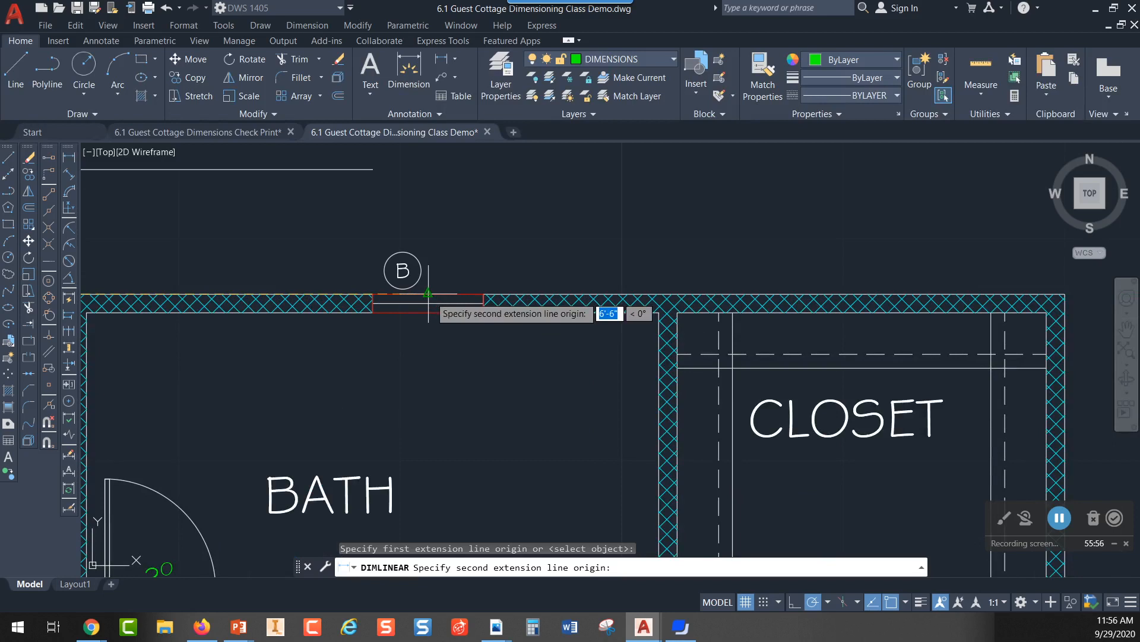
{"action": "left_click", "coordinate": [428, 293]}
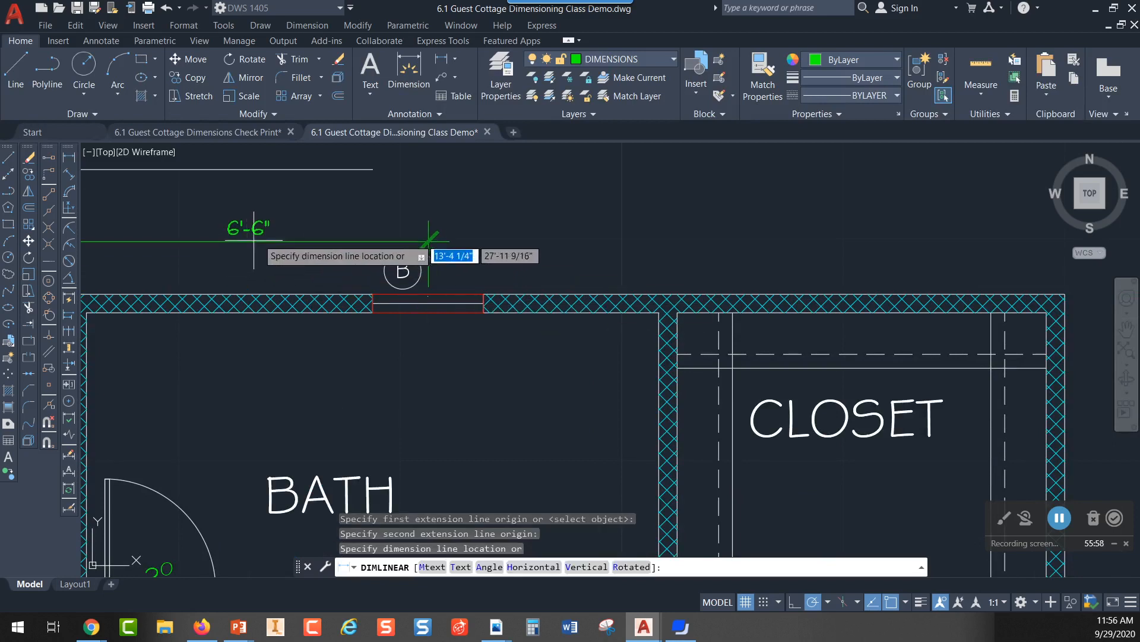
{"action": "left_click", "coordinate": [373, 169]}
{"action": "key", "text": "Escape"}
- Continue the dimension string to the bath side of the bath/closet partition and on to the upper-right outer building corner
{"action": "scroll", "coordinate": [321, 237], "scroll_direction": "down", "scroll_amount": 3}
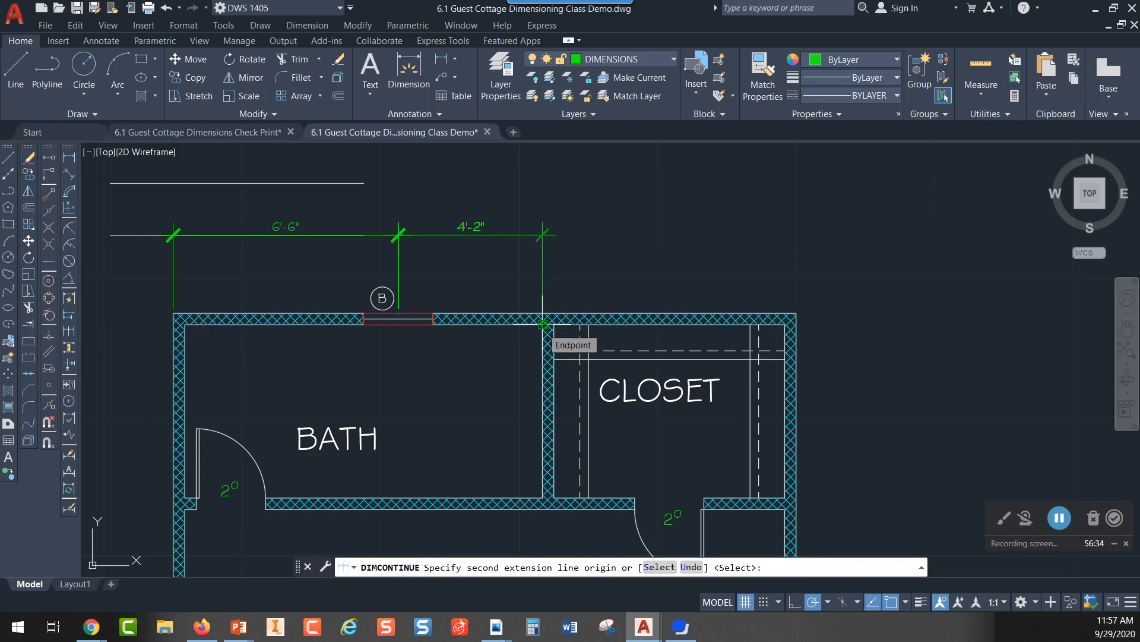
{"action": "left_click", "coordinate": [543, 324]}
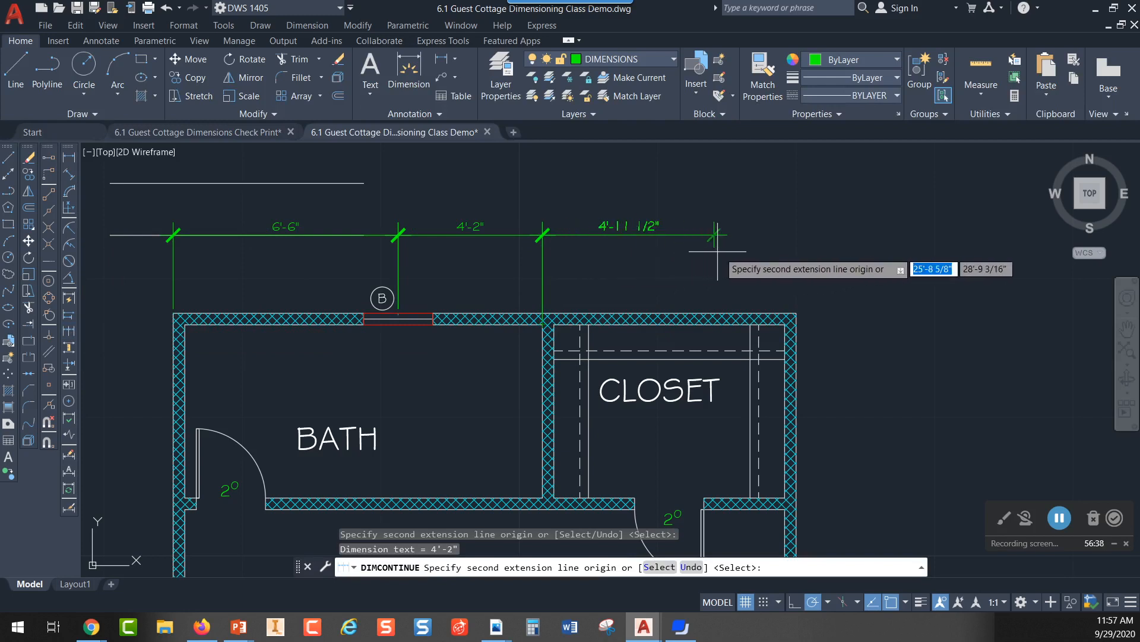
{"action": "left_click", "coordinate": [796, 313]}
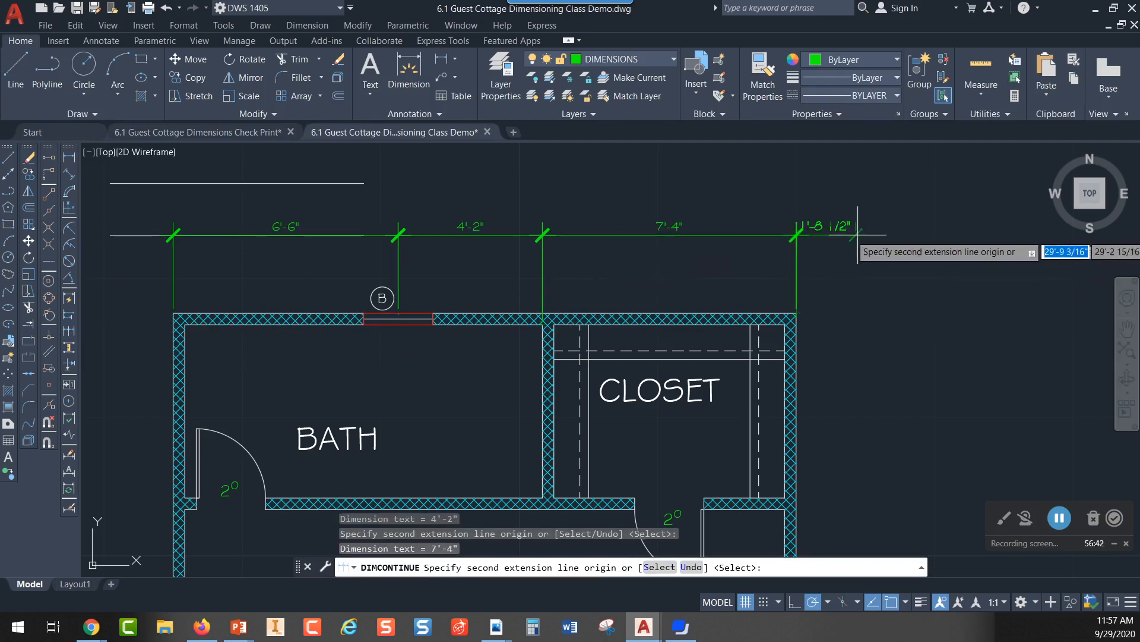
{"action": "key", "text": "Escape"}
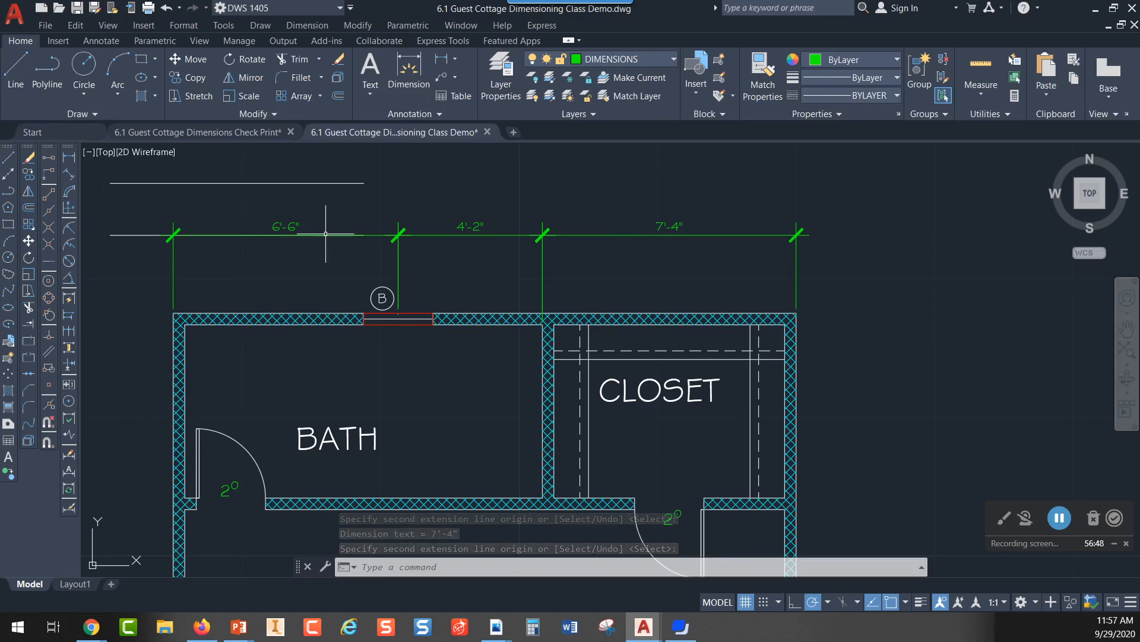
- Add an overall linear dimension between the two outer ends of the dimension string, placed on the upper guide line
{"action": "left_click", "coordinate": [373, 235]}
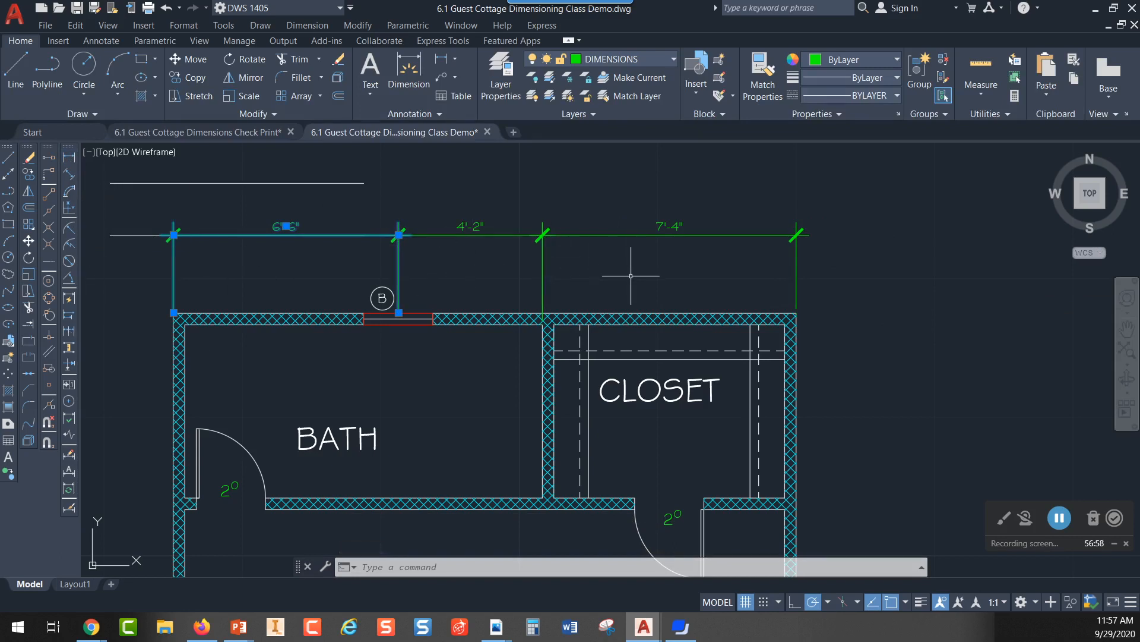
{"action": "scroll", "coordinate": [589, 228], "scroll_direction": "down", "scroll_amount": 3}
{"action": "scroll", "coordinate": [580, 261], "scroll_direction": "up", "scroll_amount": 3}
{"action": "middle_click_drag", "start_coordinate": [564, 250], "coordinate": [426, 312]}
{"action": "mouse_move", "coordinate": [346, 336]}
{"action": "middle_mouse_down"}
{"action": "mouse_move", "coordinate": [552, 331]}
{"action": "mouse_move", "coordinate": [540, 326]}
{"action": "middle_mouse_up"}
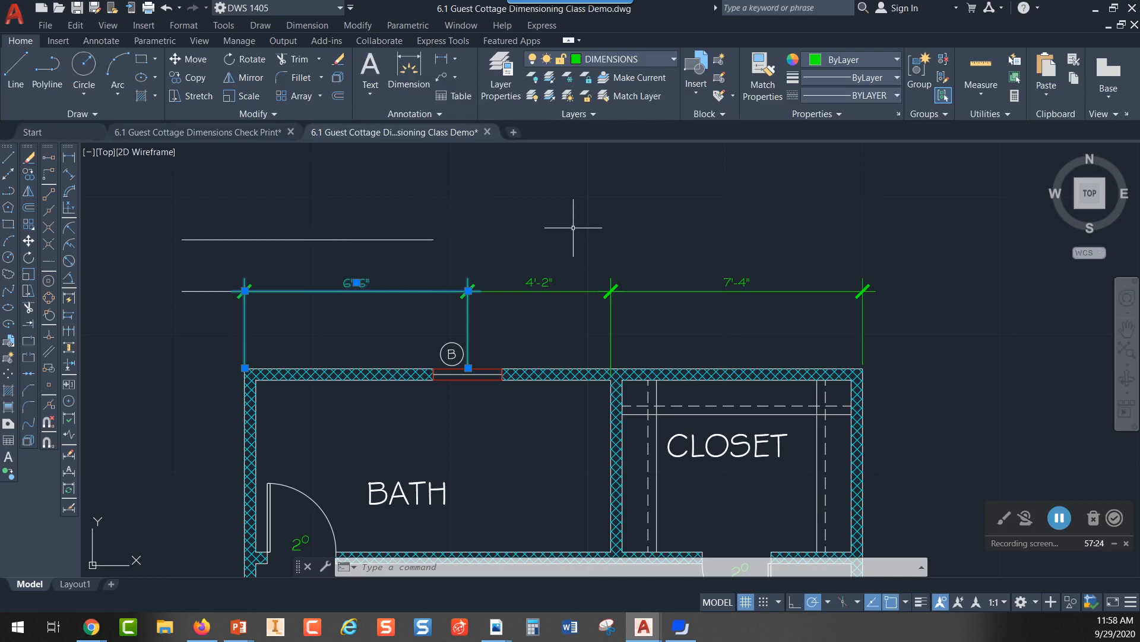
{"action": "left_click", "coordinate": [69, 157]}
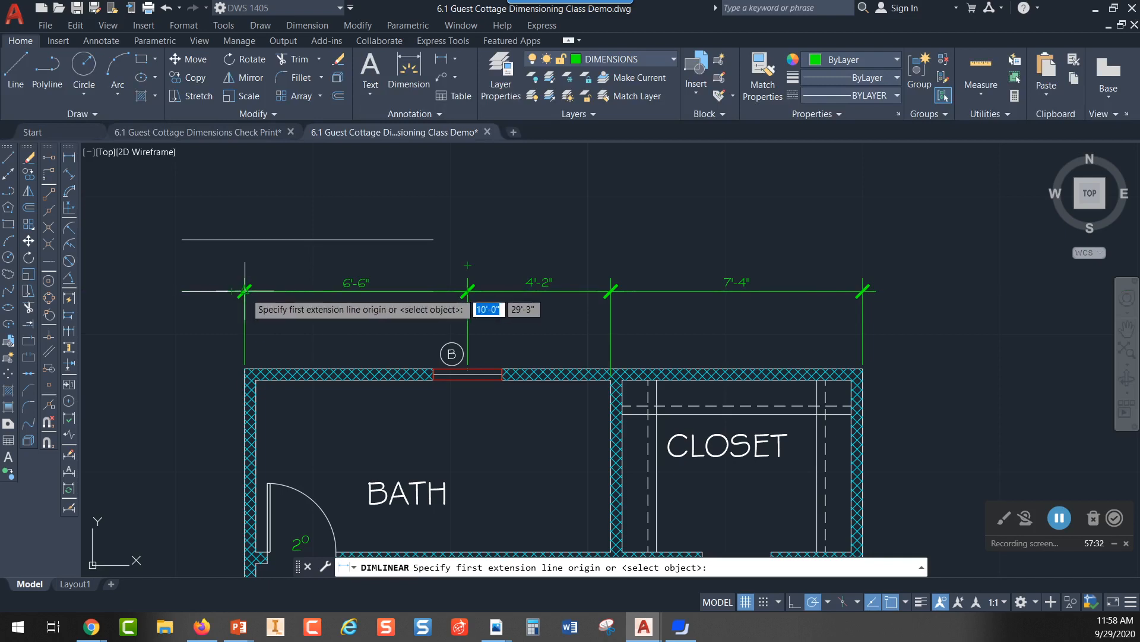
{"action": "left_click", "coordinate": [244, 291]}
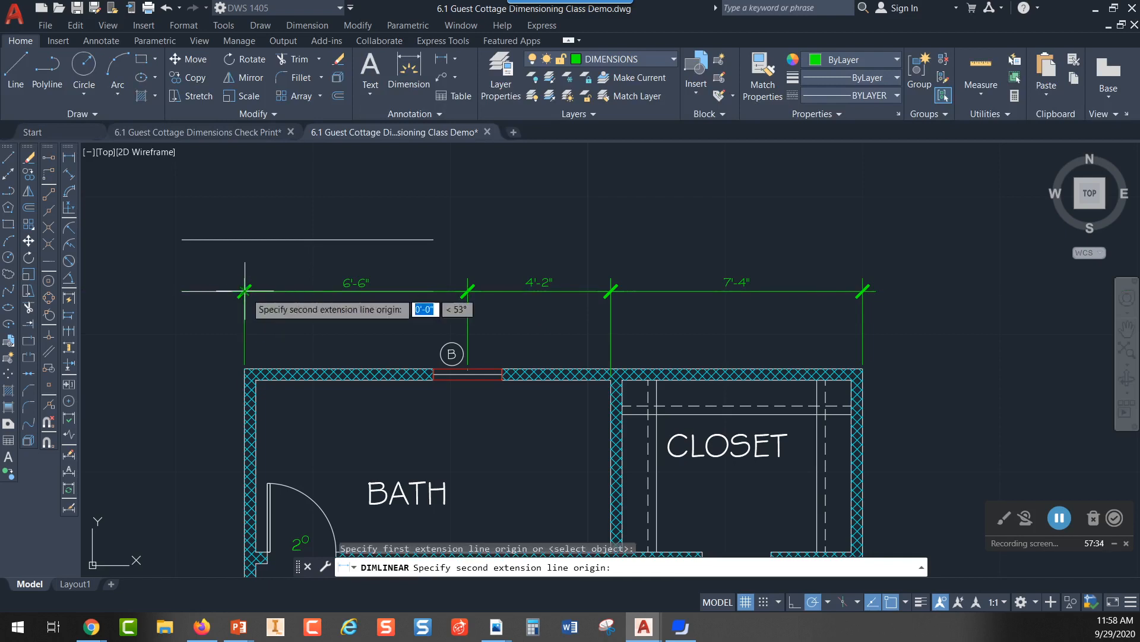
{"action": "left_click", "coordinate": [863, 291]}
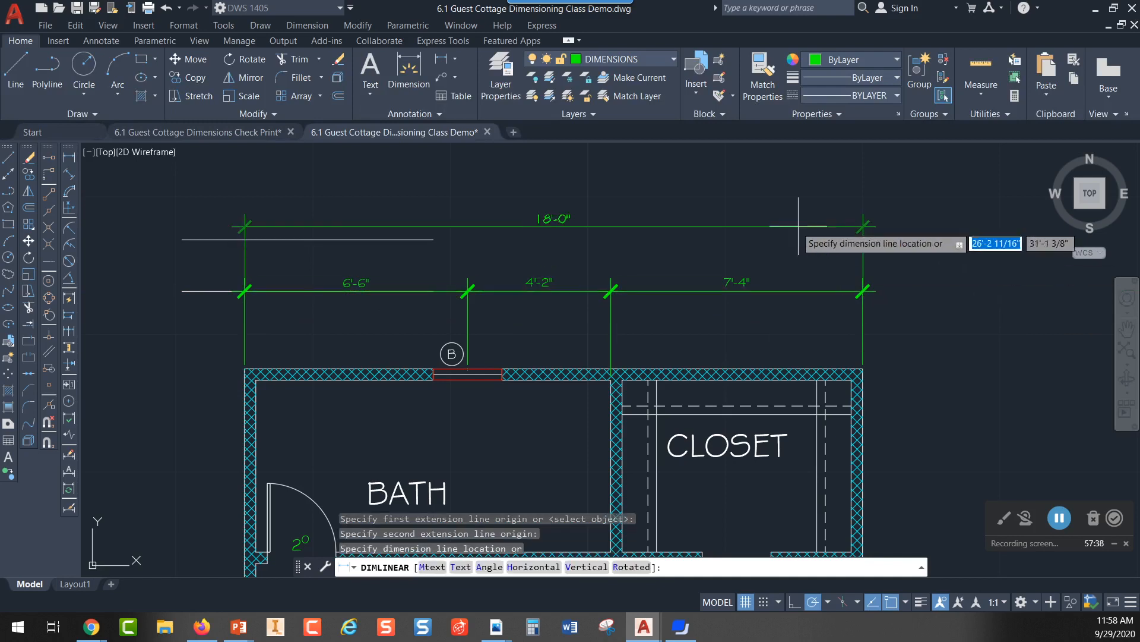
{"action": "left_click", "coordinate": [433, 239]}
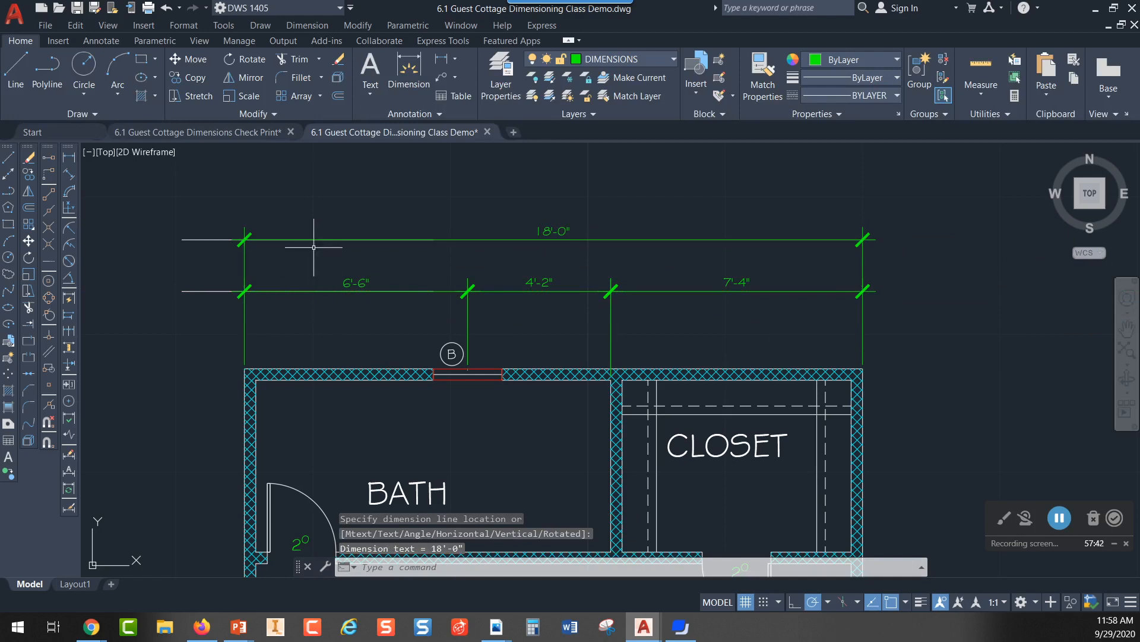
{"action": "key", "text": "Escape"}
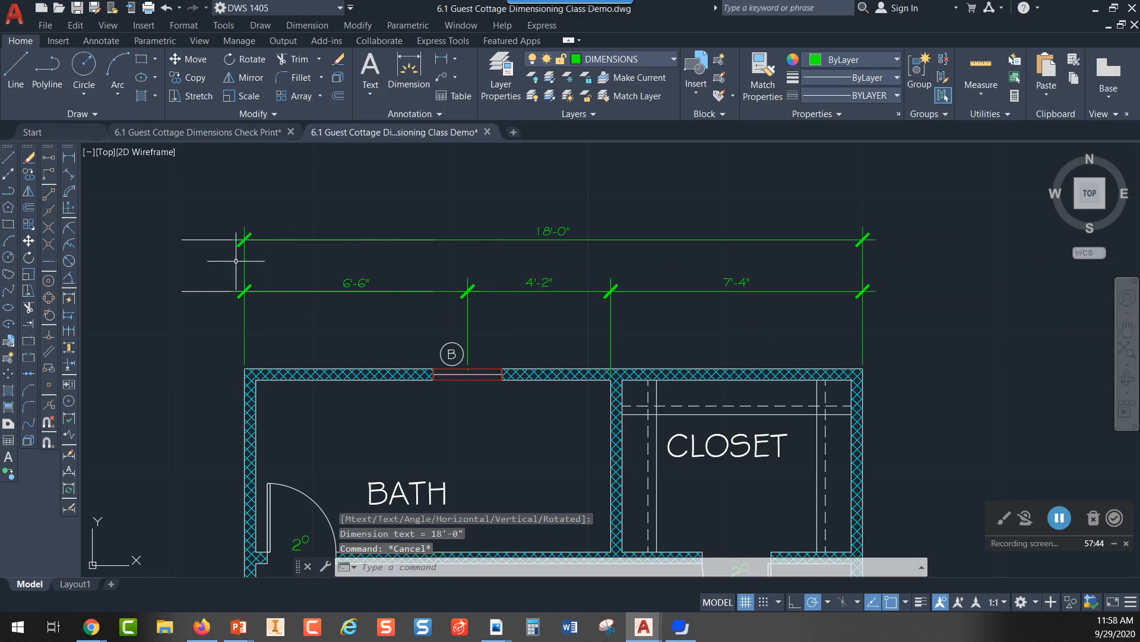
- Delete both guide lines above the building
{"action": "left_click", "coordinate": [202, 218]}
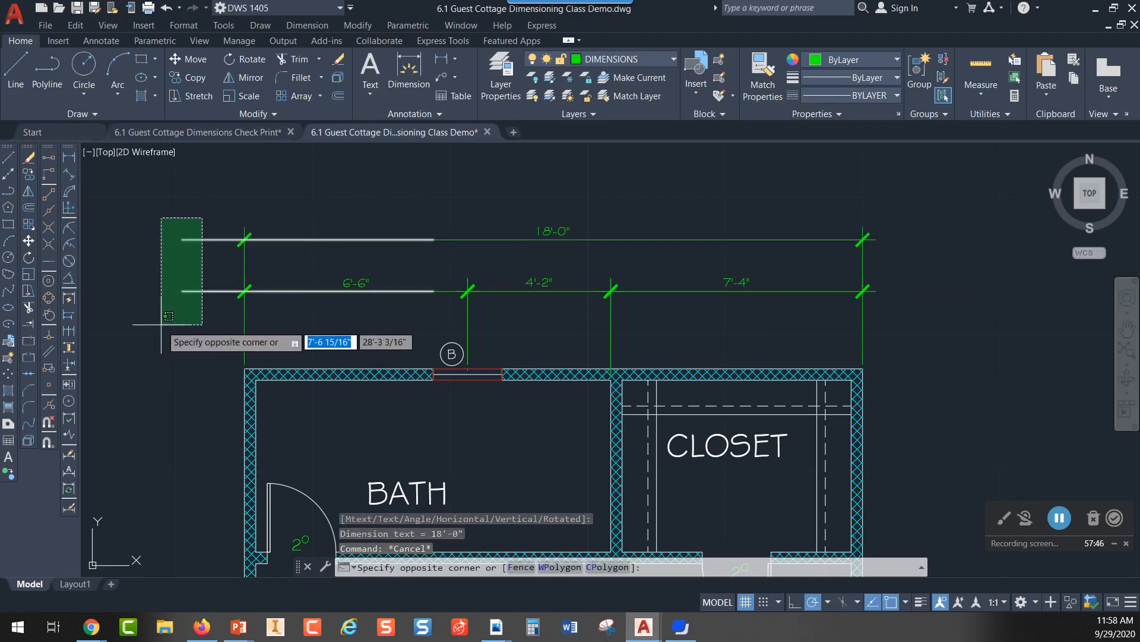
{"action": "left_click", "coordinate": [161, 324]}
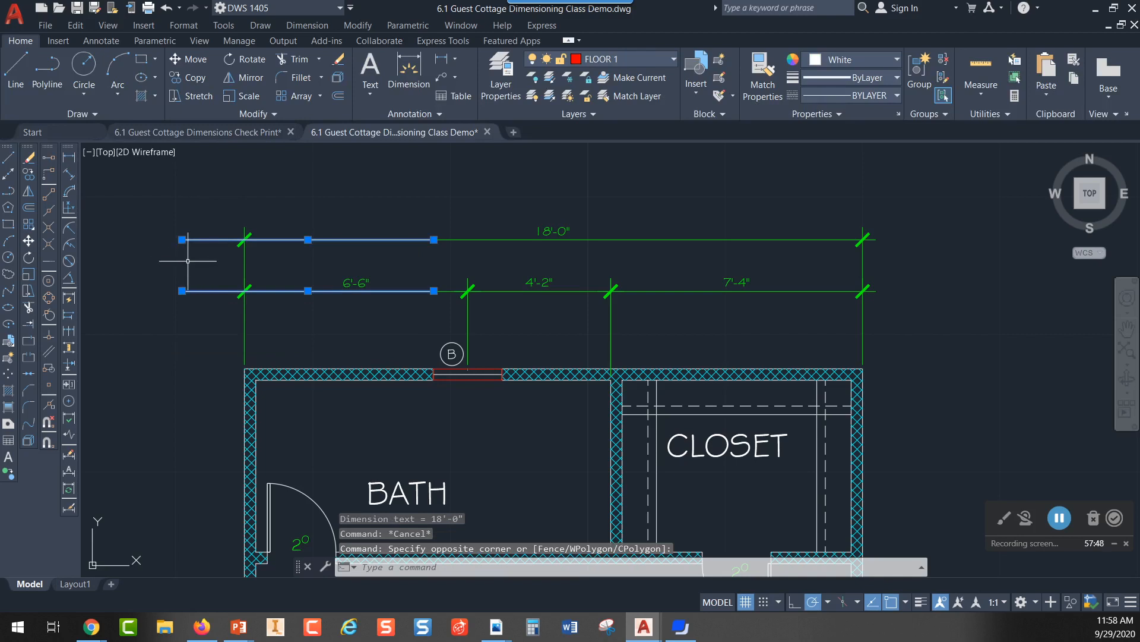
{"action": "key", "text": "Delete"}
- Examine the two dimension rows above the building, and the lower exterior wall with the entry door and three A windows
{"action": "scroll", "coordinate": [393, 369], "scroll_direction": "down", "scroll_amount": 3}
{"action": "middle_click_drag", "start_coordinate": [495, 339], "coordinate": [495, 307]}
{"action": "scroll", "coordinate": [495, 307], "scroll_direction": "up", "scroll_amount": 4}
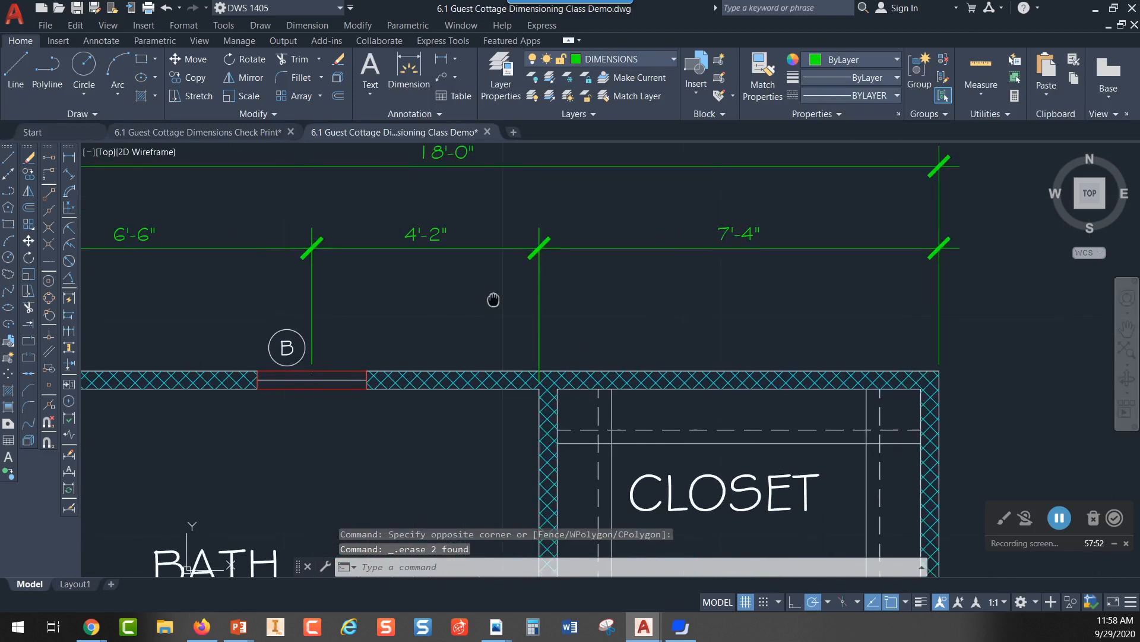
{"action": "scroll", "coordinate": [627, 342], "scroll_direction": "down", "scroll_amount": 2}
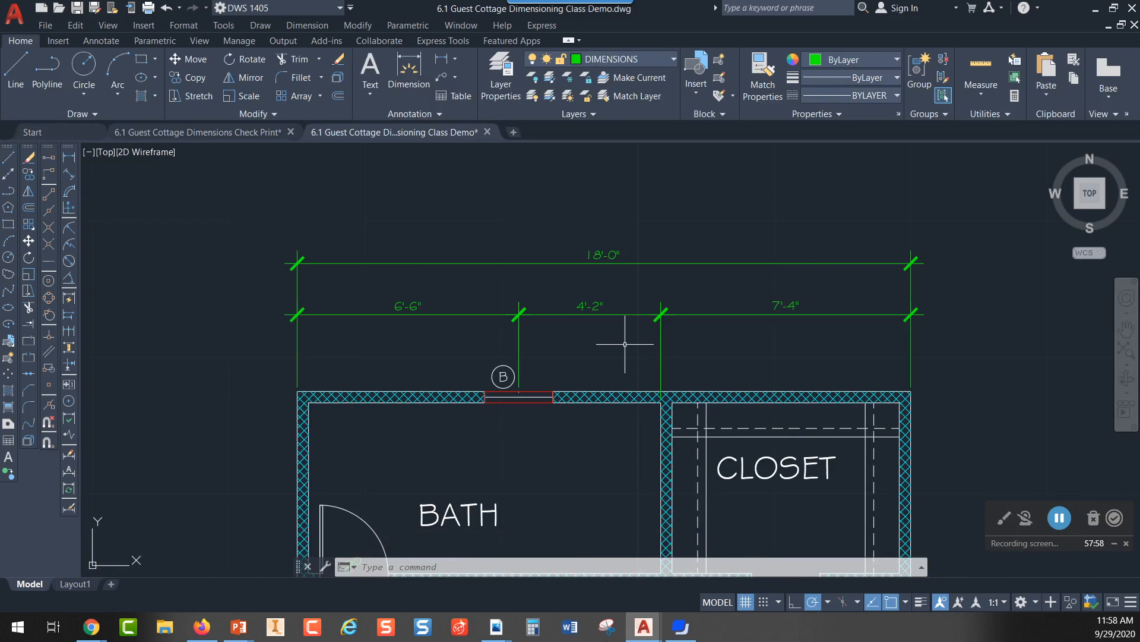
{"action": "scroll", "coordinate": [613, 389], "scroll_direction": "down", "scroll_amount": 2}
{"action": "middle_click_drag", "start_coordinate": [612, 474], "coordinate": [523, 388]}
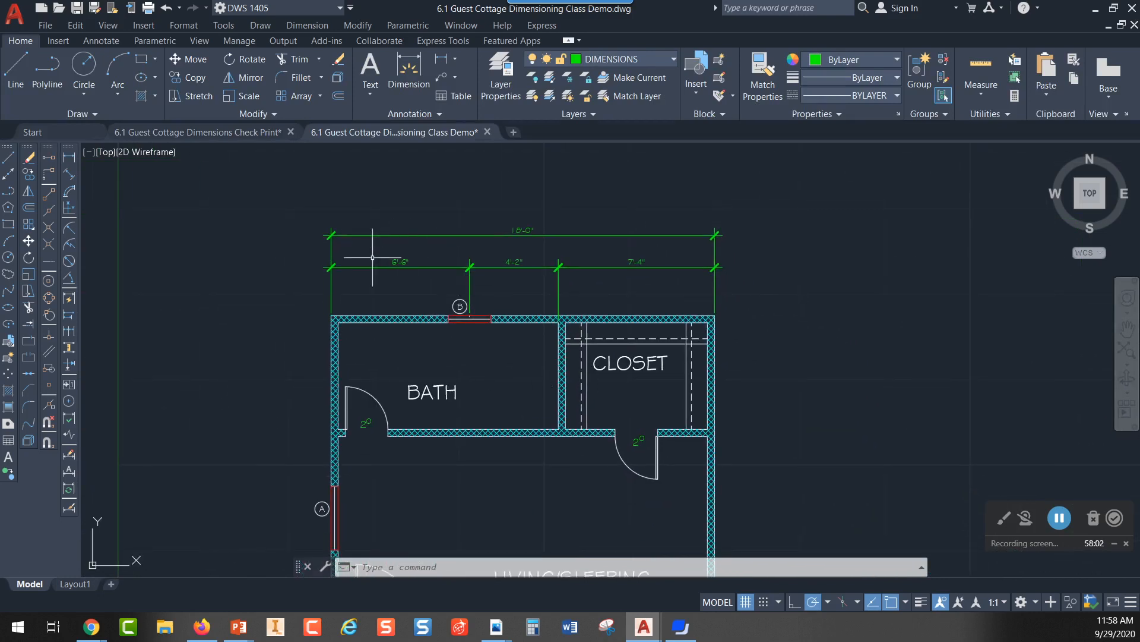
{"action": "mouse_move", "coordinate": [473, 512]}
{"action": "middle_mouse_down"}
{"action": "mouse_move", "coordinate": [455, 382]}
{"action": "mouse_move", "coordinate": [460, 457]}
{"action": "middle_mouse_up"}
{"action": "scroll", "coordinate": [429, 507], "scroll_direction": "up", "scroll_amount": 4}
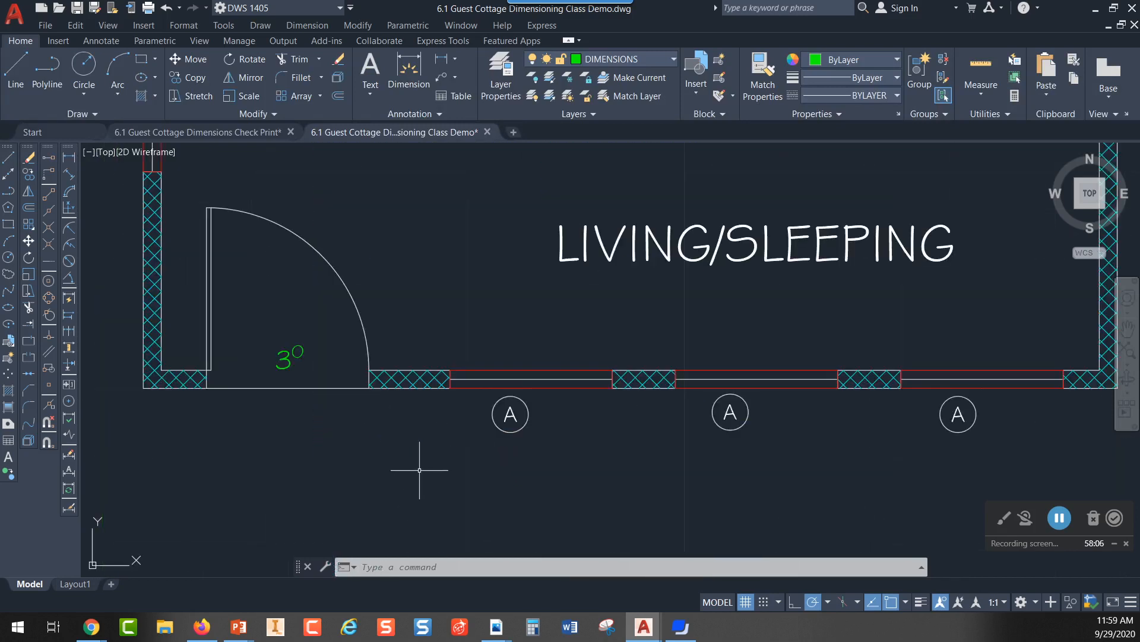
{"action": "scroll", "coordinate": [420, 470], "scroll_direction": "down", "scroll_amount": 2}
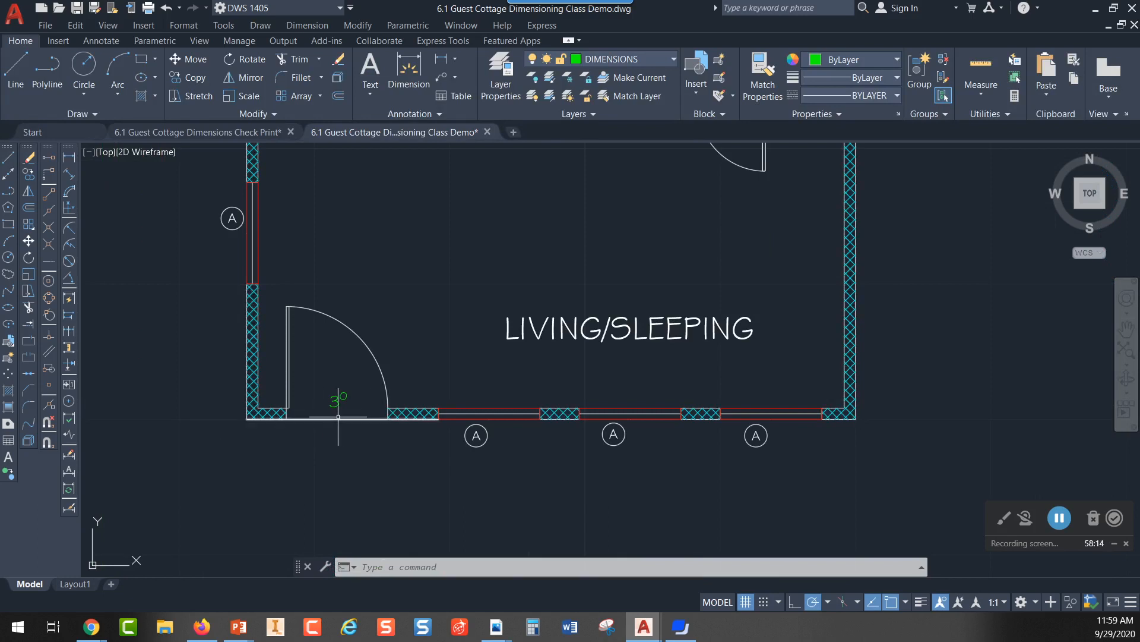
{"action": "scroll", "coordinate": [336, 420], "scroll_direction": "up", "scroll_amount": 2}
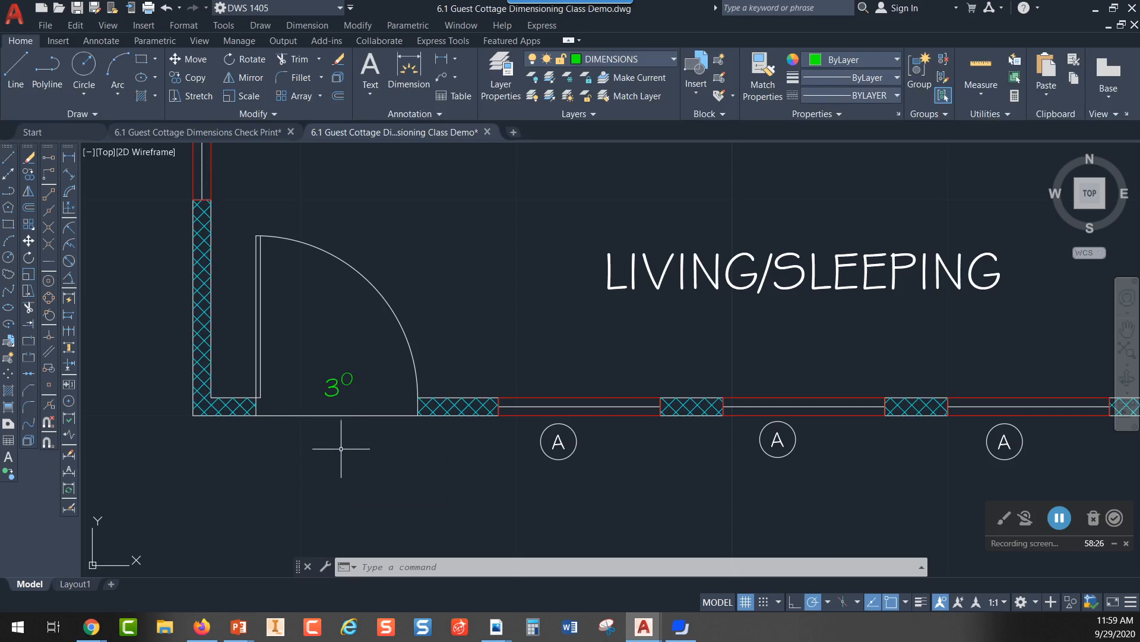
- Offset the outer line of the lower exterior wall 27 inches below the building as a guide line
{"action": "scroll", "coordinate": [341, 449], "scroll_direction": "down", "scroll_amount": 5}
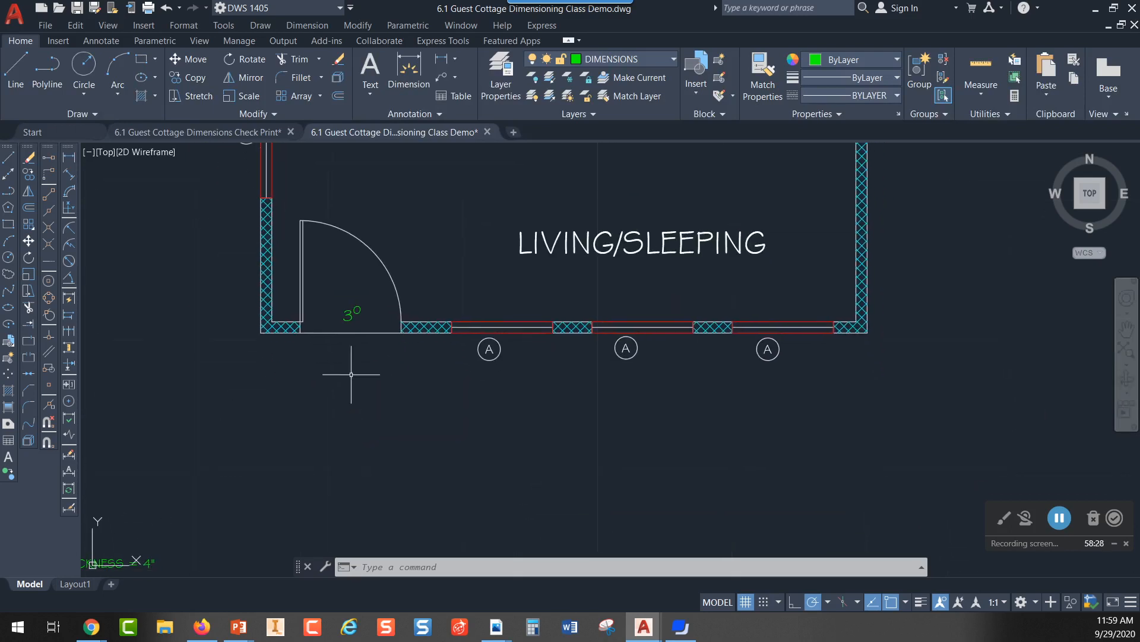
{"action": "left_click", "coordinate": [338, 96]}
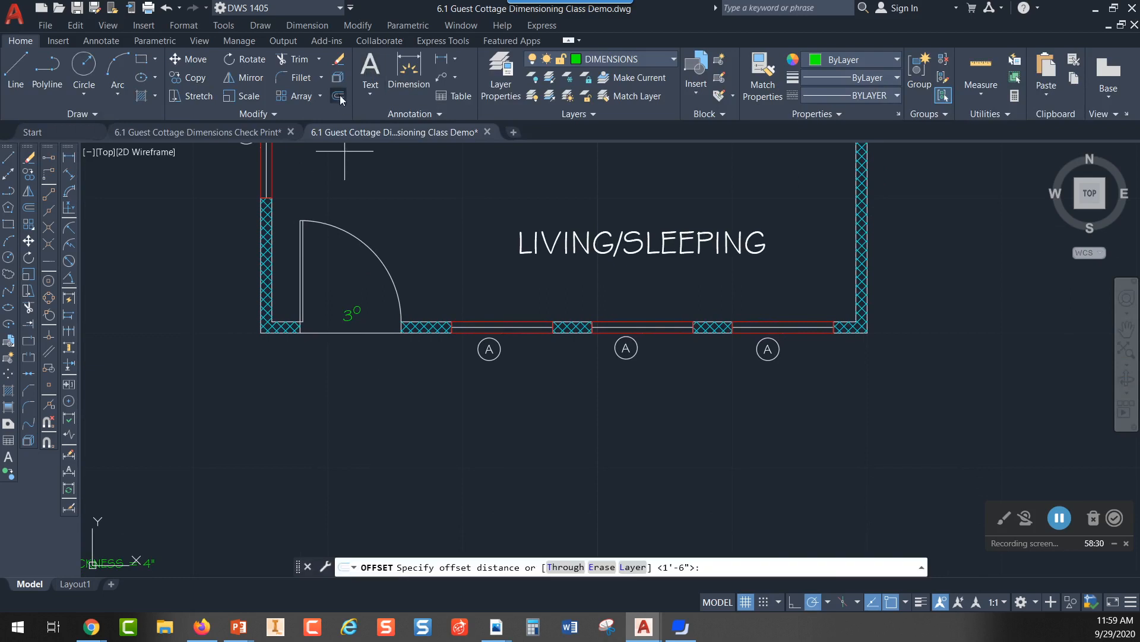
{"action": "type", "text": "27"}
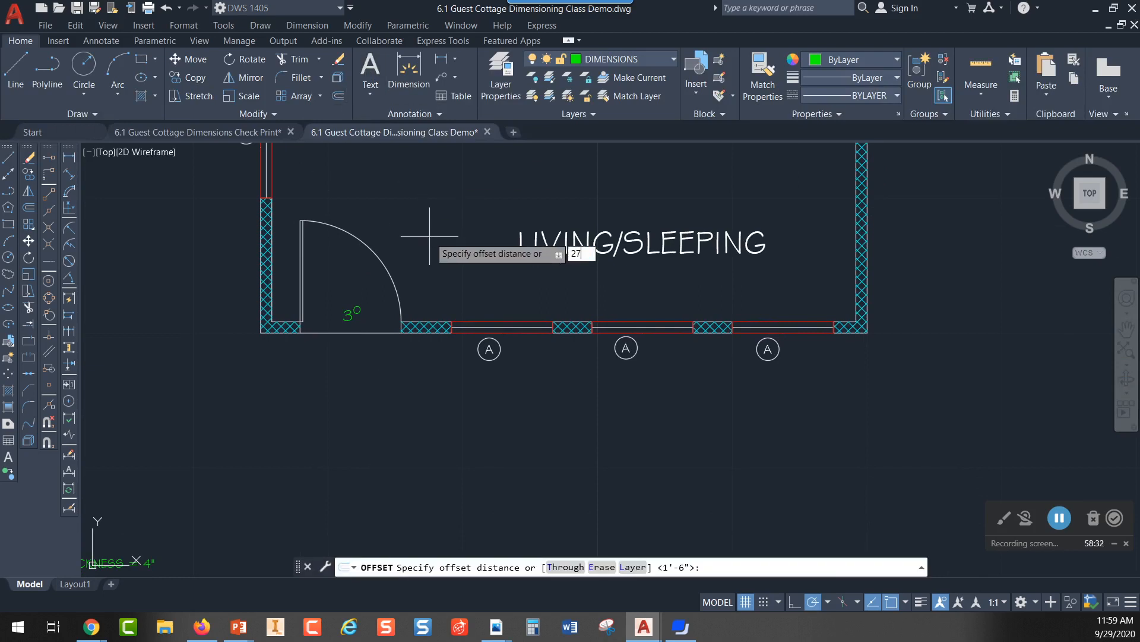
{"action": "key", "text": "Return"}
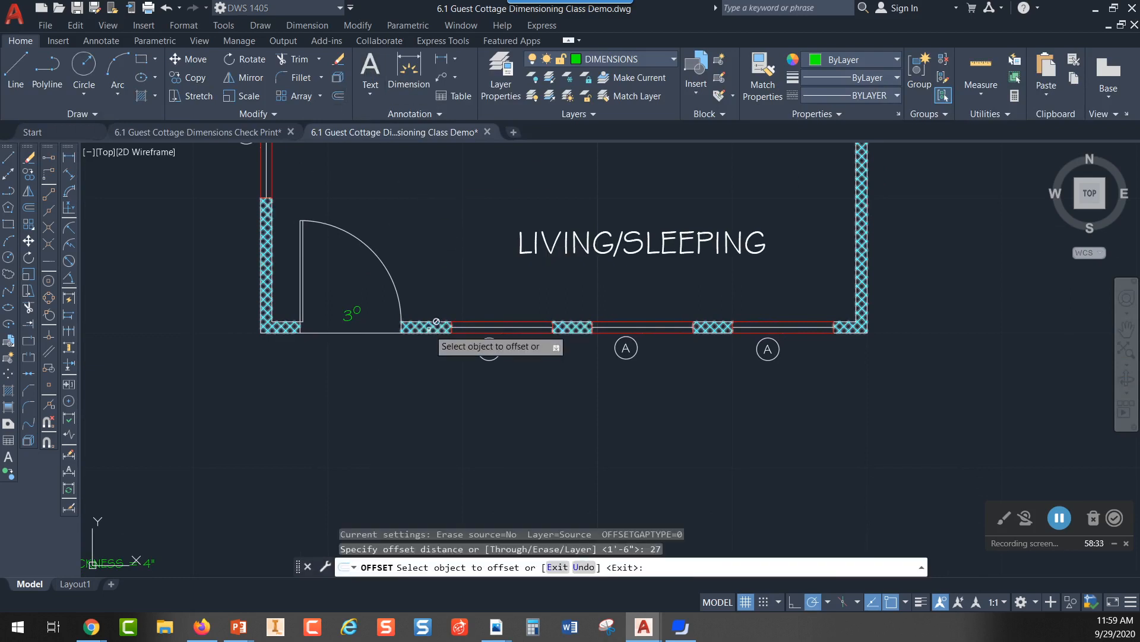
{"action": "left_click", "coordinate": [355, 333]}
{"action": "left_click", "coordinate": [352, 430]}
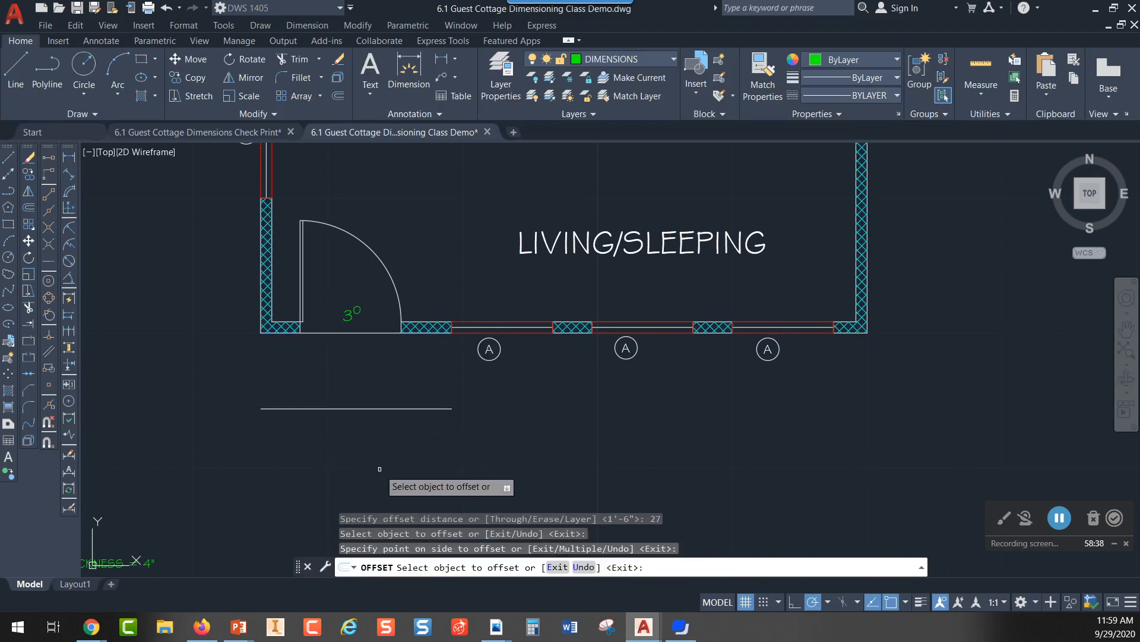
{"action": "key", "text": "Escape"}
- Stretch the left end of the lower guide line outward past the building's lower-left corner
{"action": "left_click", "coordinate": [269, 408]}
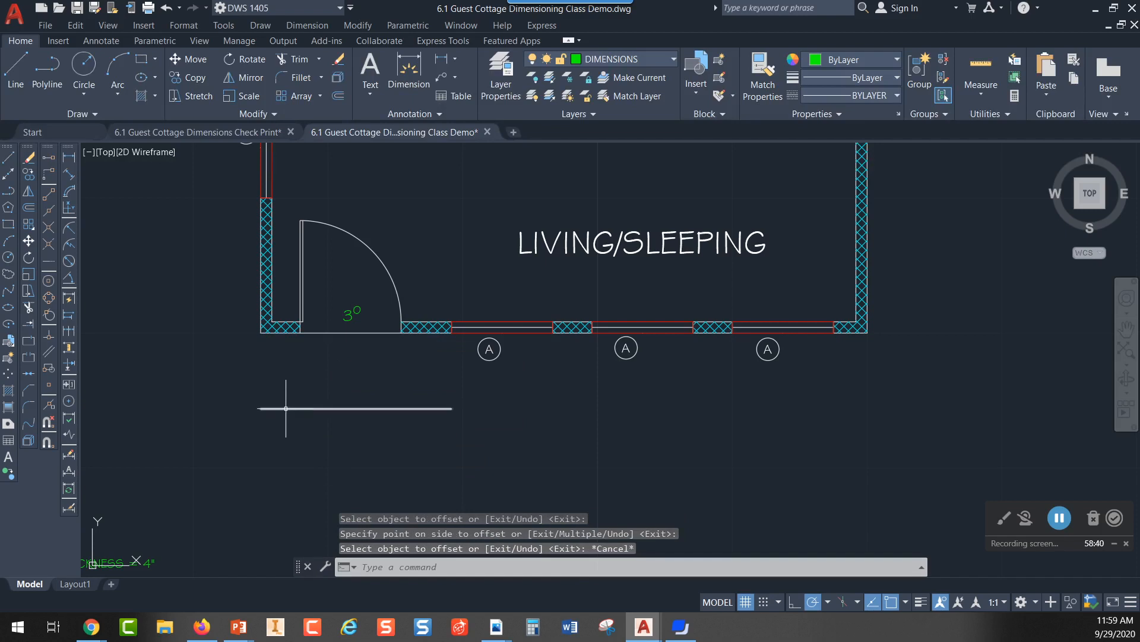
{"action": "left_click", "coordinate": [260, 408]}
{"action": "left_click", "coordinate": [216, 408]}
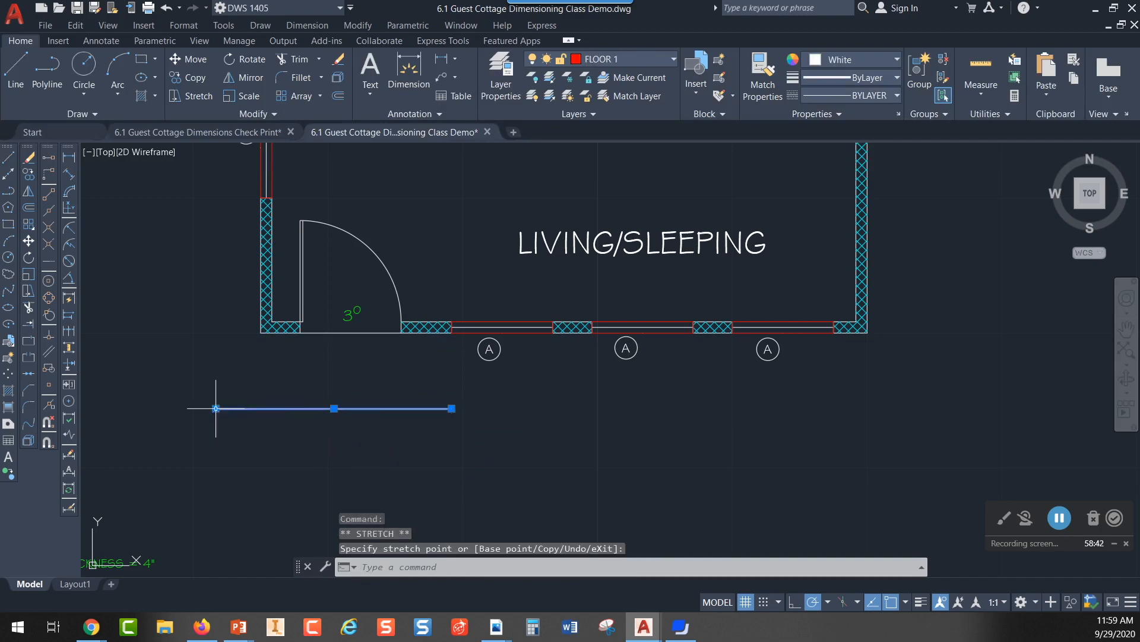
{"action": "key", "text": "Escape"}
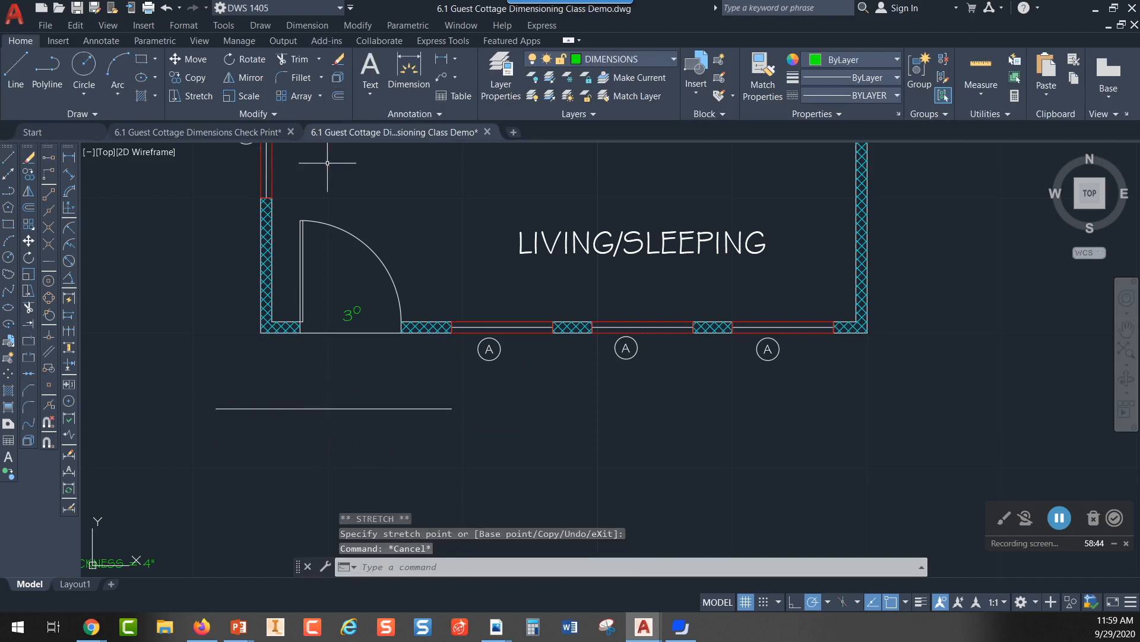
- Offset the outer line of the left exterior wall 2'-3" to the inside and to the outside of the building
{"action": "type", "text": "o"}
{"action": "key", "text": "Return"}
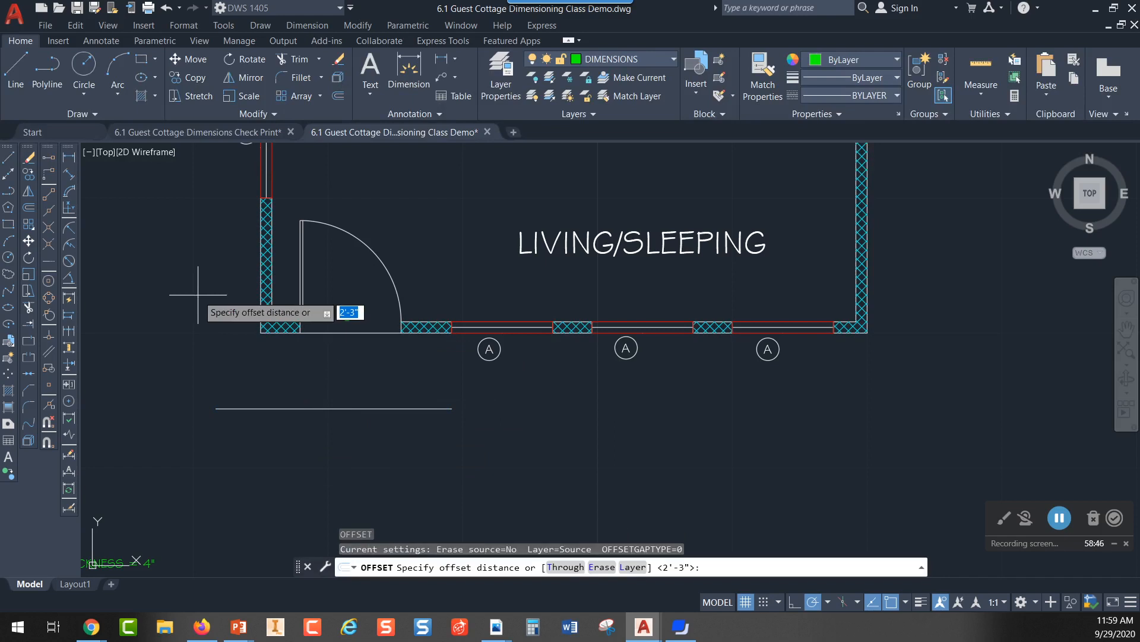
{"action": "key", "text": "Return"}
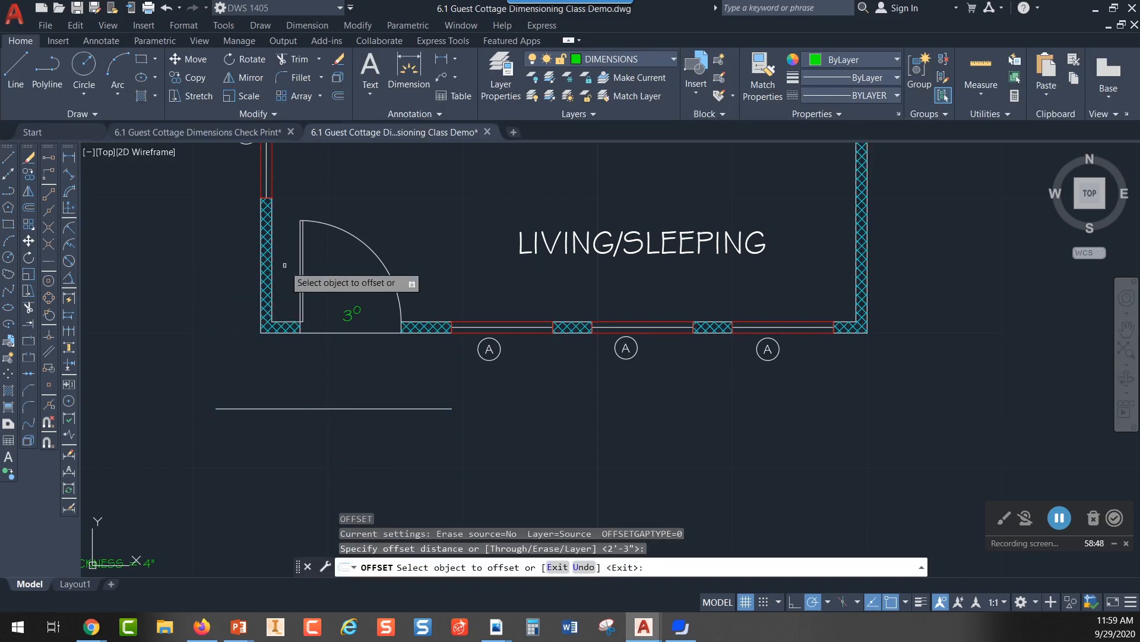
{"action": "scroll", "coordinate": [262, 291], "scroll_direction": "up", "scroll_amount": 4}
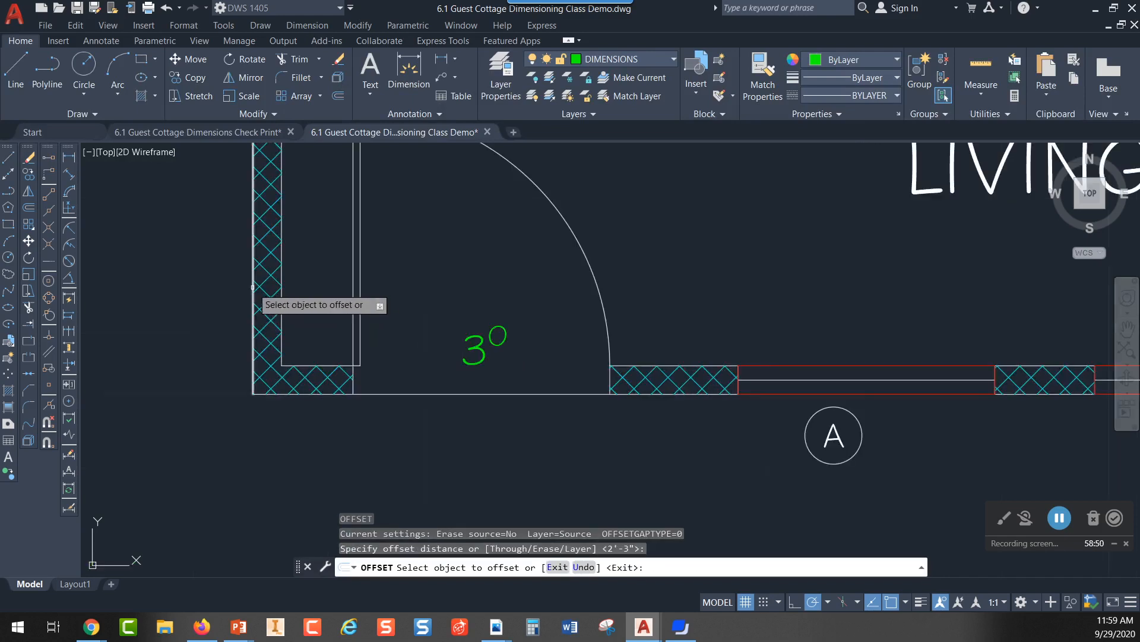
{"action": "left_click", "coordinate": [262, 291]}
{"action": "left_click", "coordinate": [325, 294]}
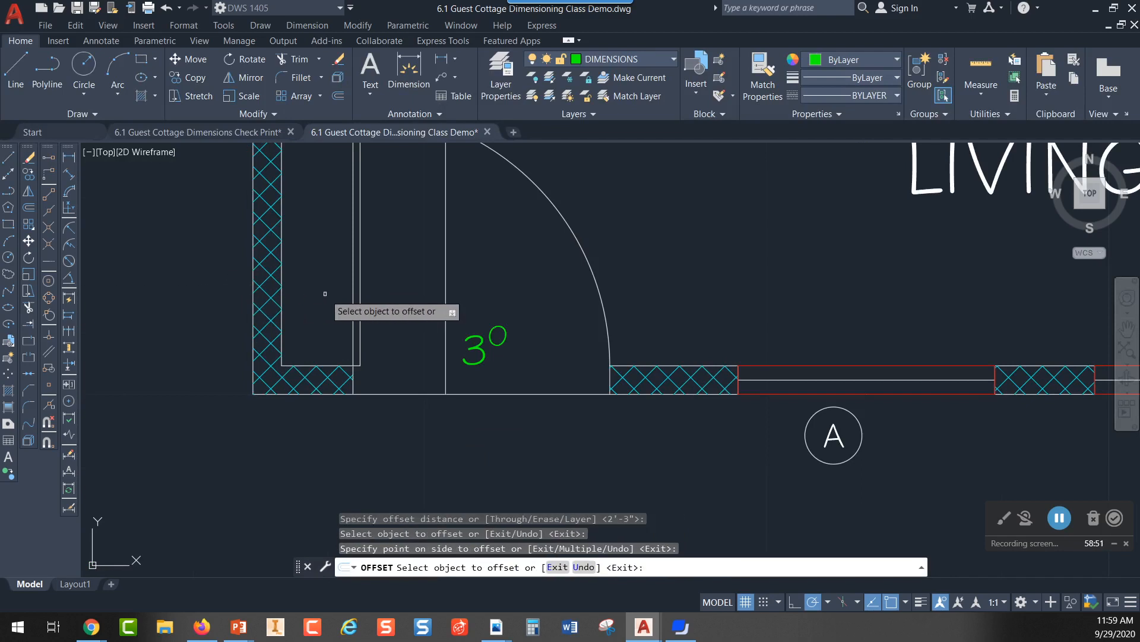
{"action": "left_click", "coordinate": [255, 306]}
{"action": "key", "text": "Escape"}
{"action": "scroll", "coordinate": [319, 293], "scroll_direction": "down", "scroll_amount": 3}
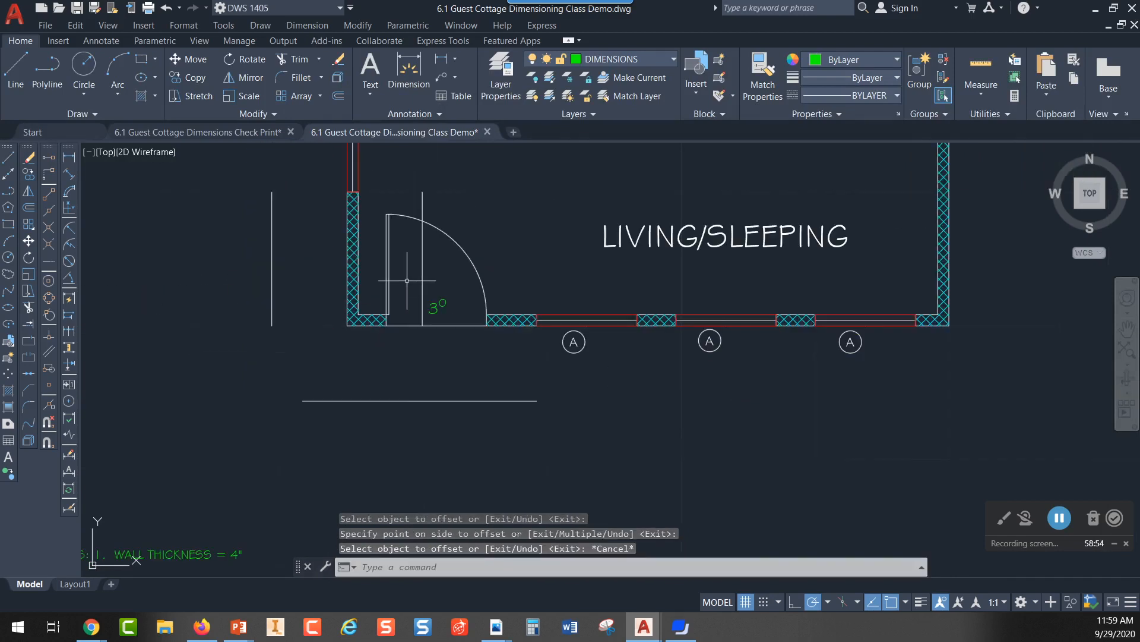
- Delete the stray vertical offset line that crosses the entry door swing
{"action": "left_click", "coordinate": [495, 238]}
{"action": "left_click", "coordinate": [489, 216]}
{"action": "left_click", "coordinate": [441, 179]}
{"action": "left_click", "coordinate": [401, 210]}
{"action": "key", "text": "Delete"}
{"action": "middle_click_drag", "start_coordinate": [547, 242], "coordinate": [420, 289]}
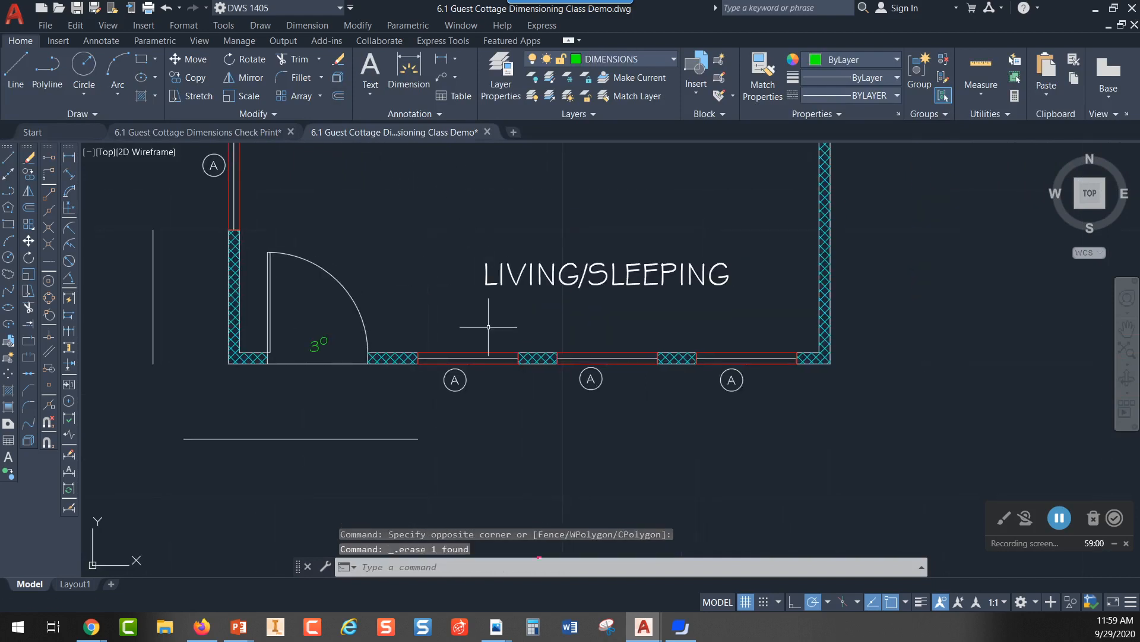
{"action": "key", "text": "Return"}
{"action": "scroll", "coordinate": [1036, 327], "scroll_direction": "up", "scroll_amount": 5}
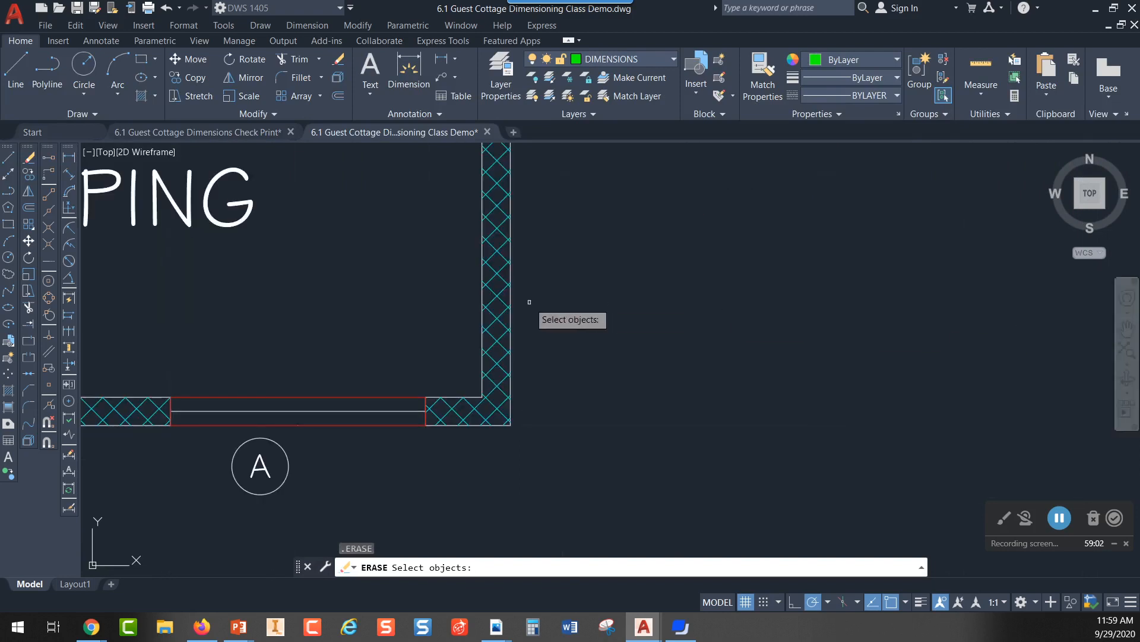
{"action": "left_click", "coordinate": [509, 294]}
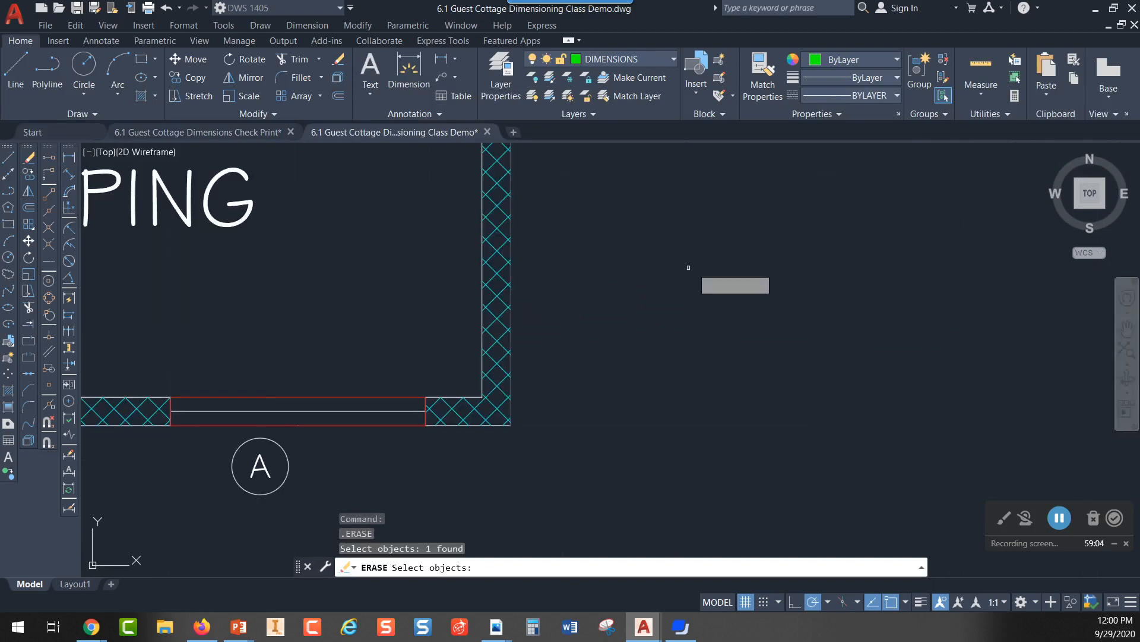
{"action": "key", "text": "Escape"}
{"action": "key", "text": "Escape"}
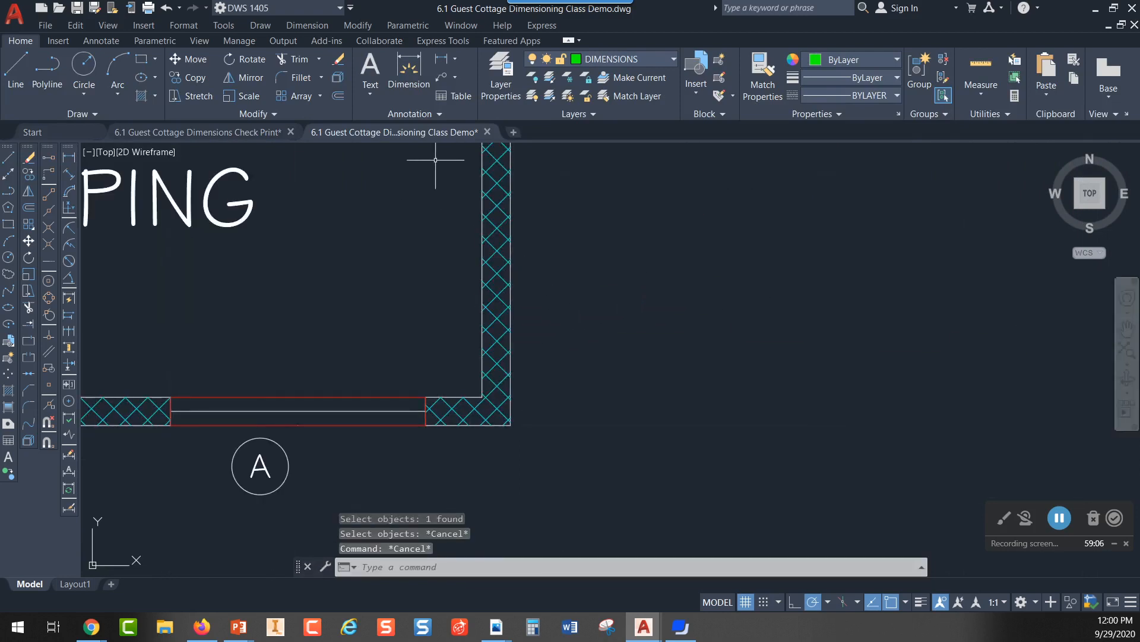
- Offset the outer line of the right exterior wall 2'-3" to the outside of the building as a guide line
{"action": "left_click", "coordinate": [336, 94]}
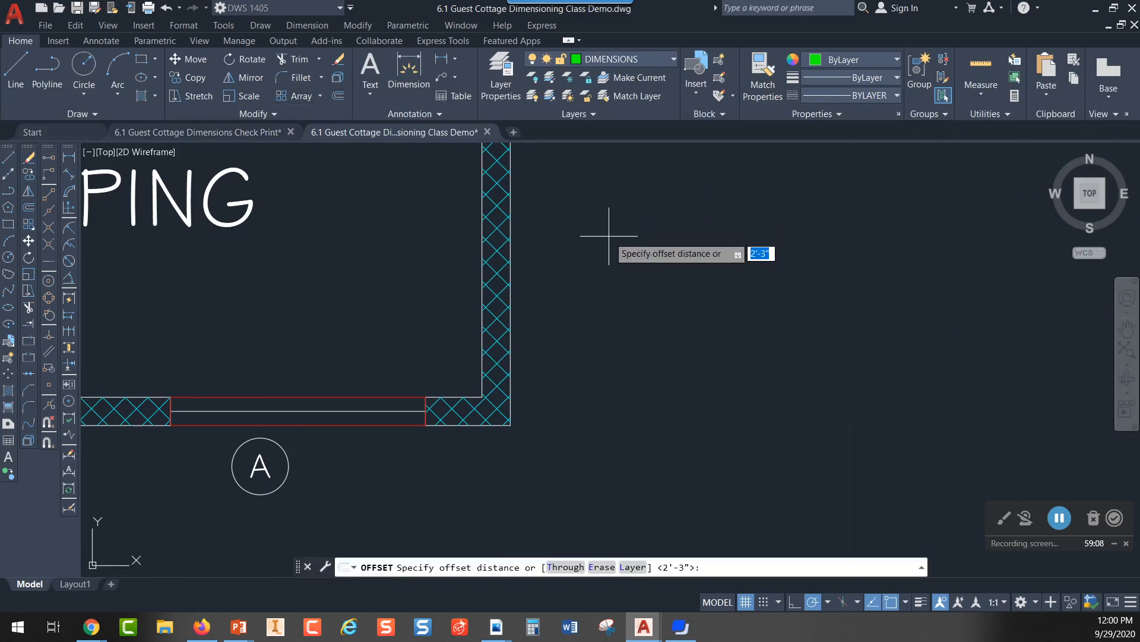
{"action": "key", "text": "Return"}
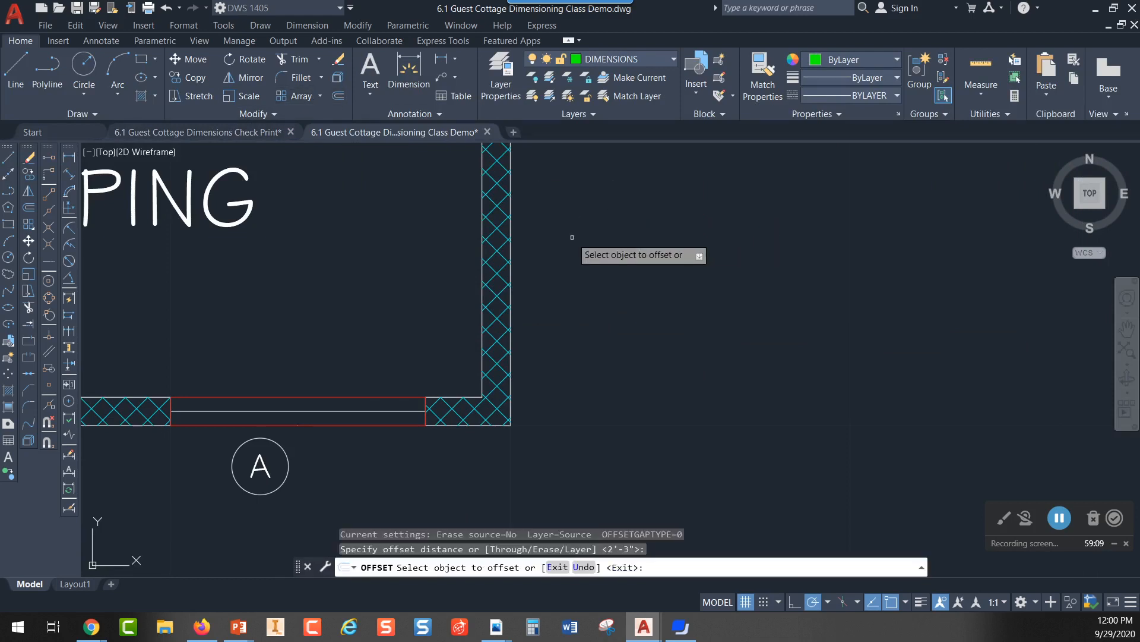
{"action": "left_click", "coordinate": [511, 279]}
{"action": "left_click", "coordinate": [664, 273]}
{"action": "key", "text": "Escape"}
{"action": "scroll", "coordinate": [663, 272], "scroll_direction": "down", "scroll_amount": 4}
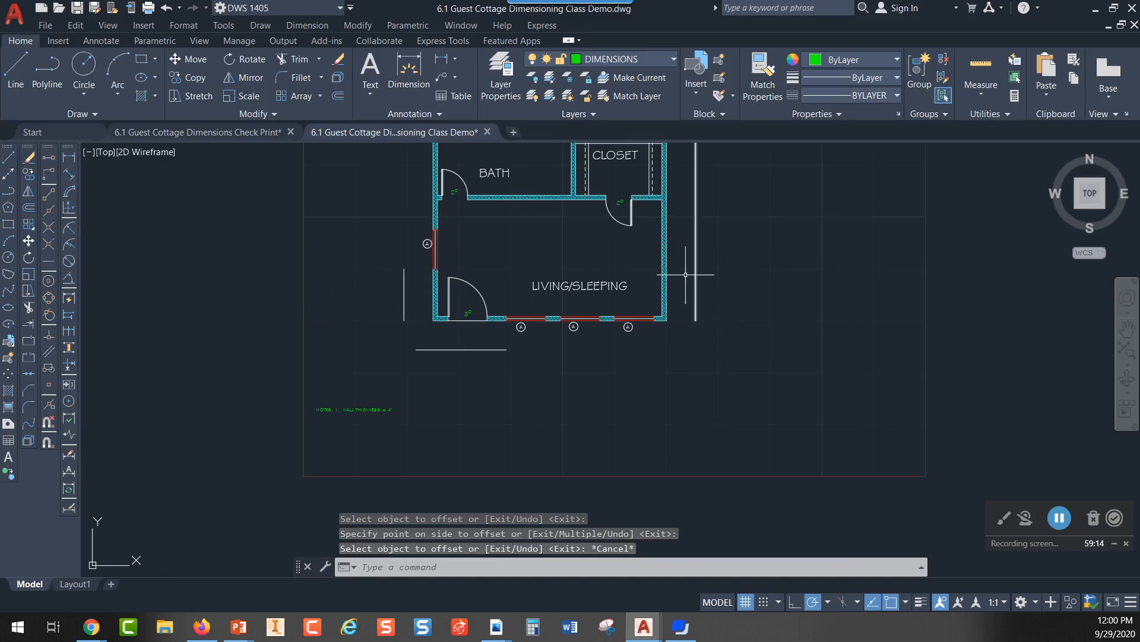
- Offset the guide line below the building another 18 inches downward for the second dimension row
{"action": "scroll", "coordinate": [434, 336], "scroll_direction": "up", "scroll_amount": 2}
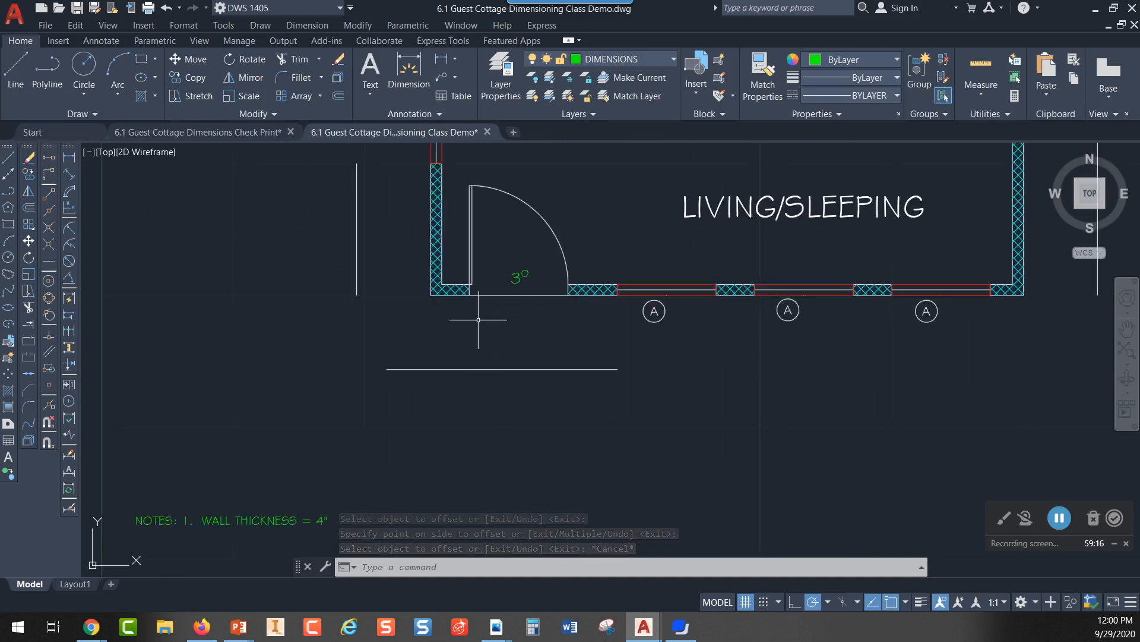
{"action": "left_click", "coordinate": [337, 97]}
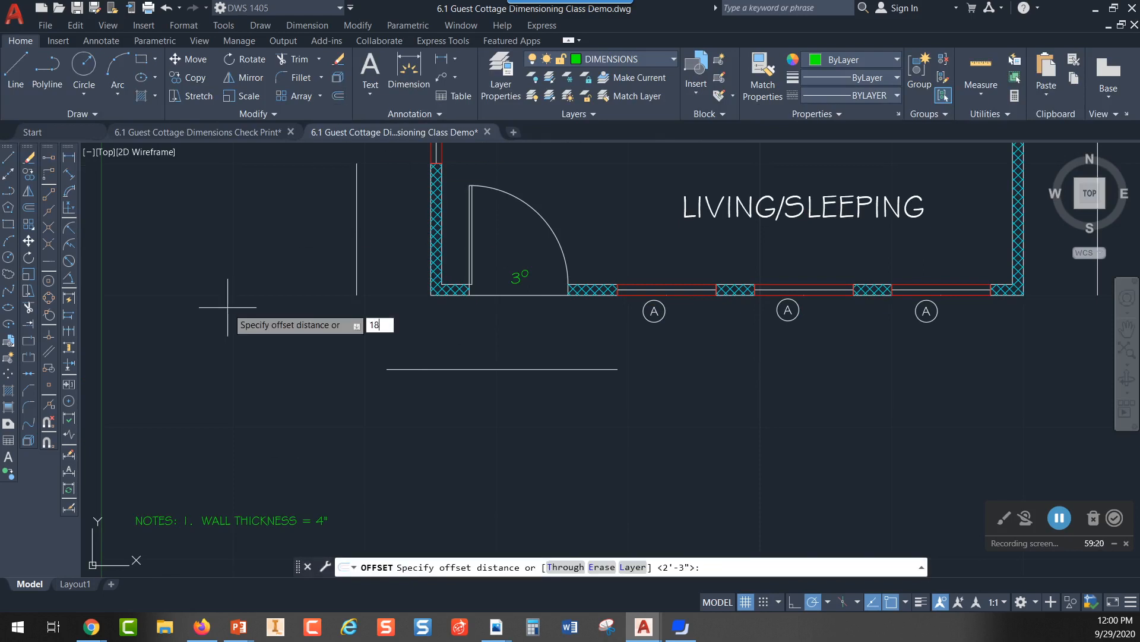
{"action": "type", "text": "18"}
{"action": "key", "text": "Return"}
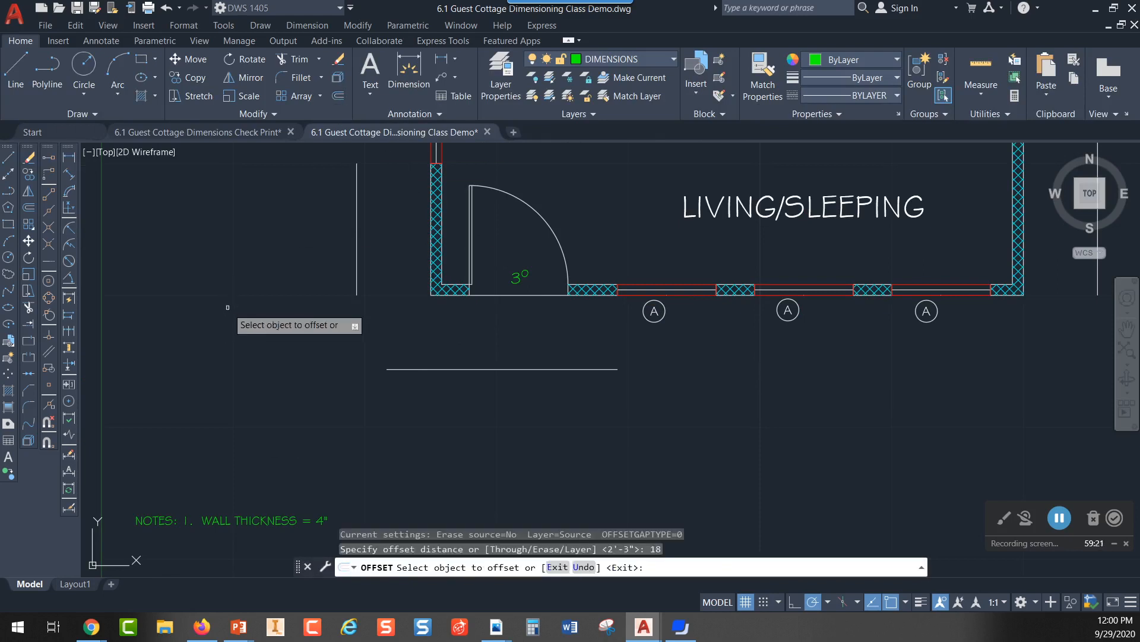
{"action": "left_click", "coordinate": [454, 369]}
{"action": "left_click", "coordinate": [502, 420]}
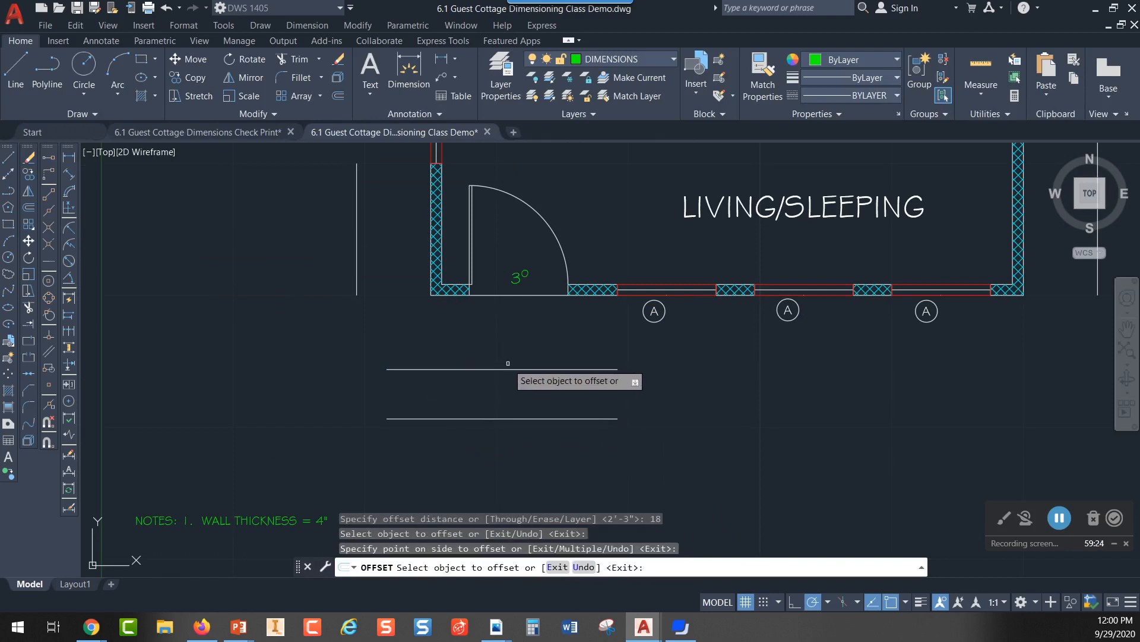
{"action": "key", "text": "Escape"}
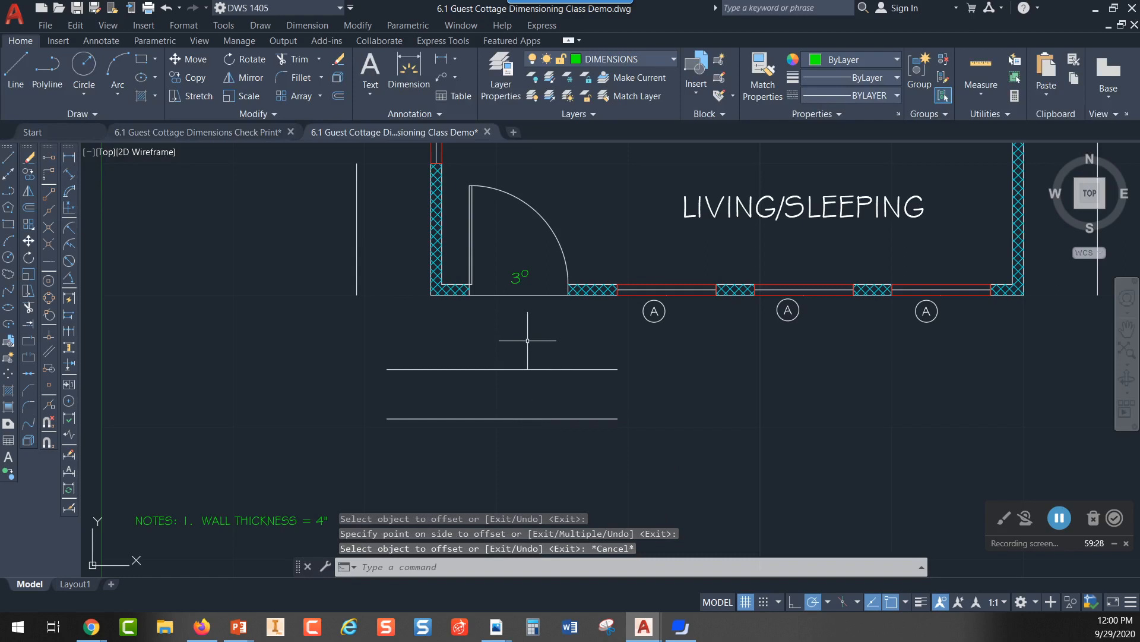
- Try a linear dimension on the upper guide line below the building, from the lower-left outer corner to the midpoint between the entry door jambs
{"action": "middle_click_drag", "start_coordinate": [498, 328], "coordinate": [428, 354]}
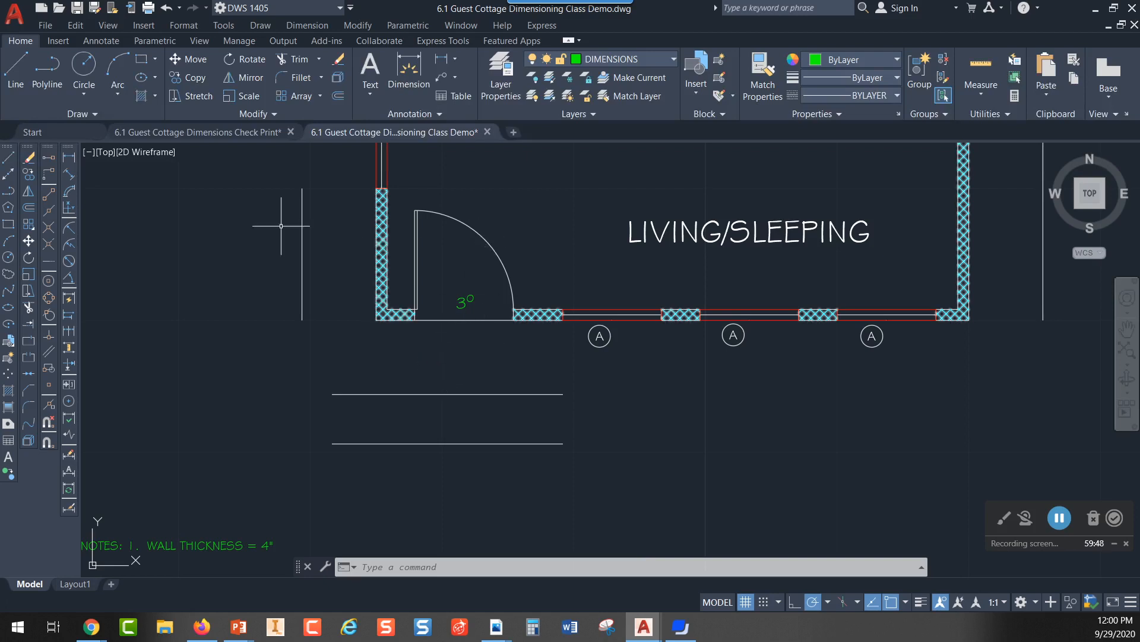
{"action": "left_click", "coordinate": [69, 157]}
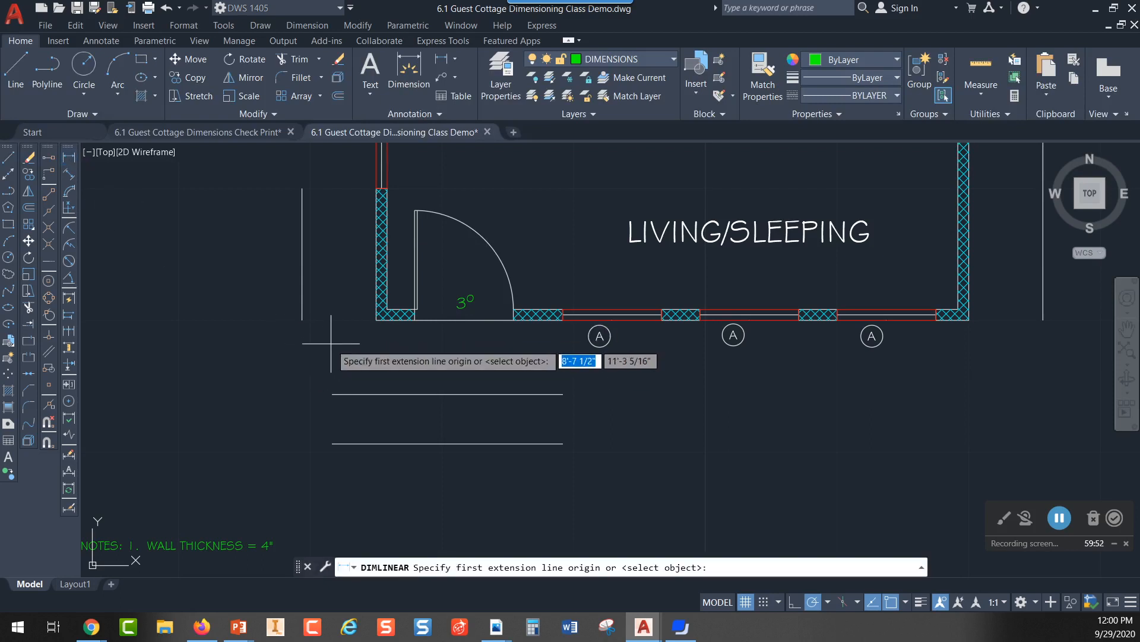
{"action": "left_click", "coordinate": [376, 319]}
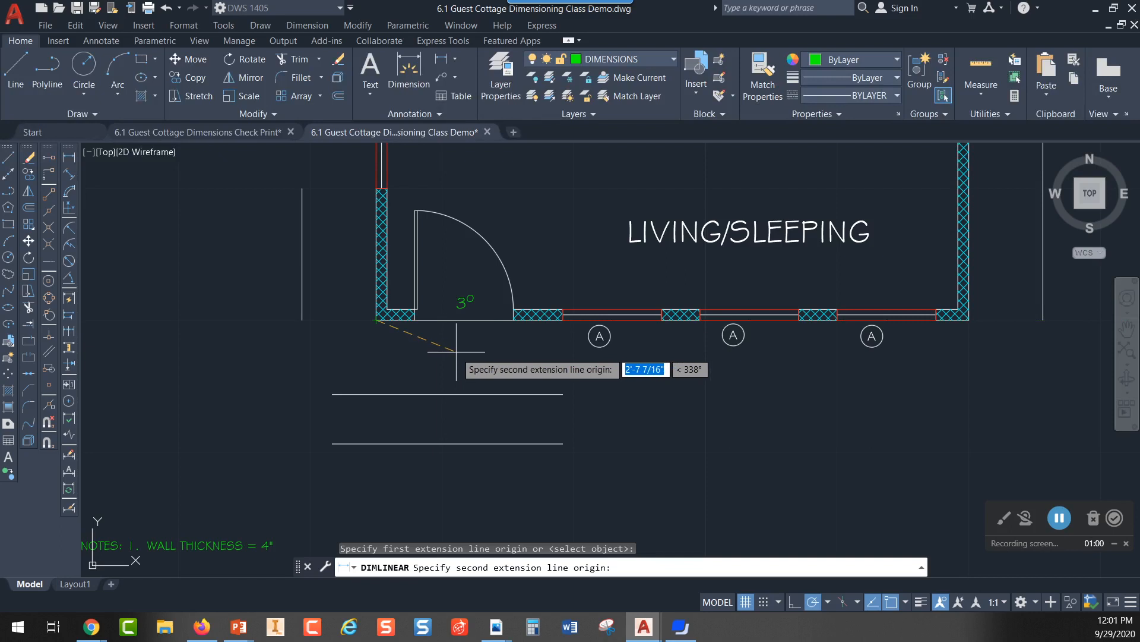
{"action": "key", "text": "F8"}
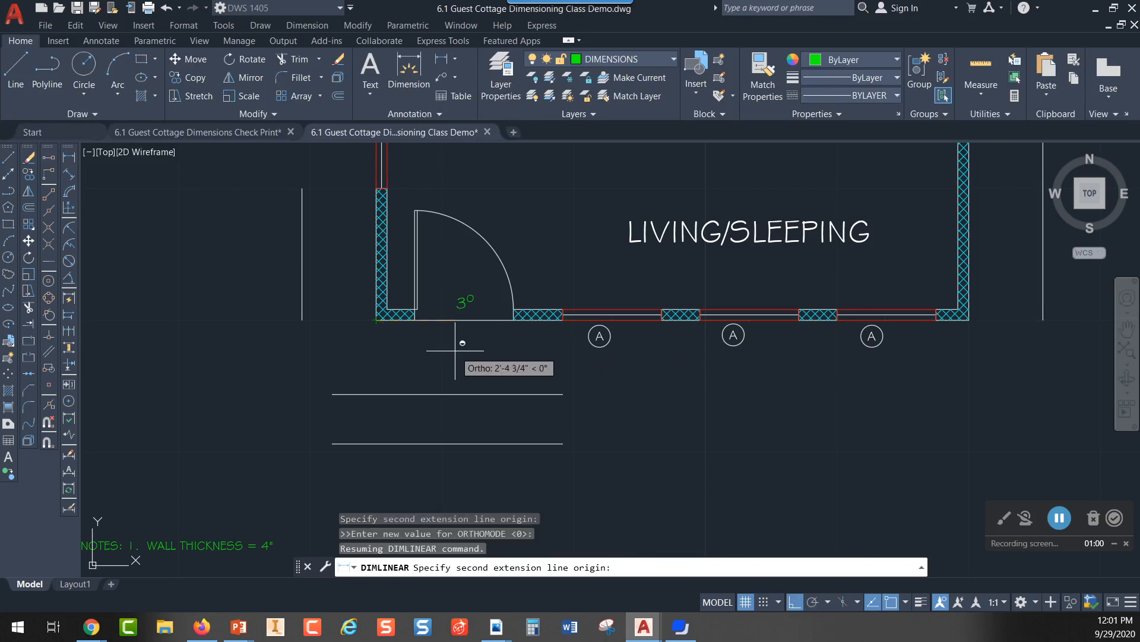
{"action": "right_click", "coordinate": [452, 350], "text": "shift"}
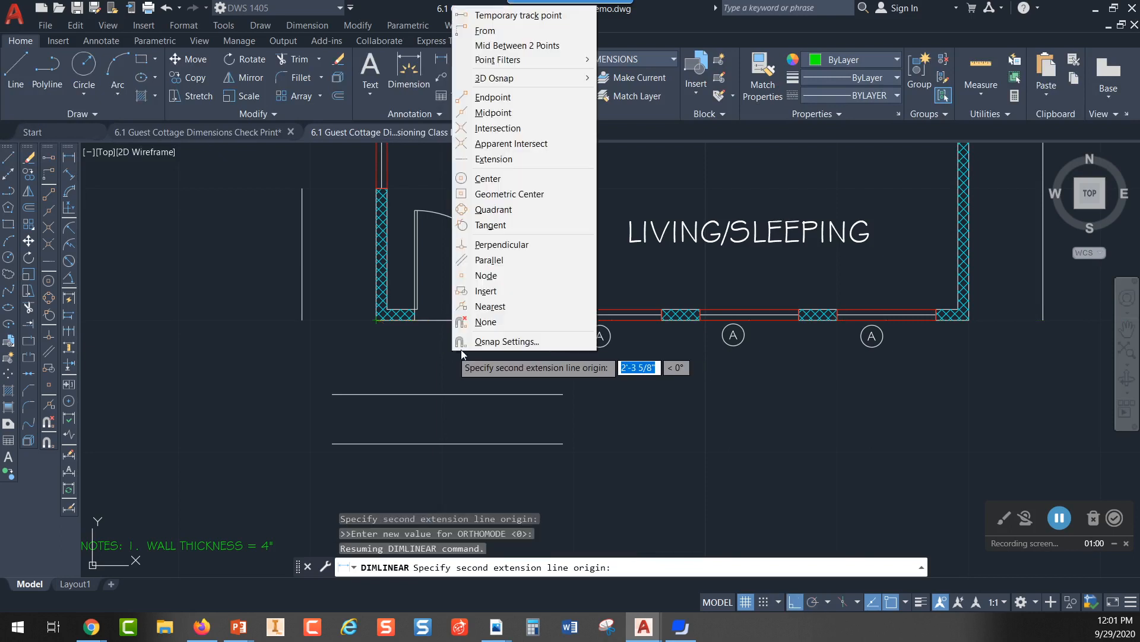
{"action": "left_click", "coordinate": [509, 48]}
{"action": "key", "text": "F10"}
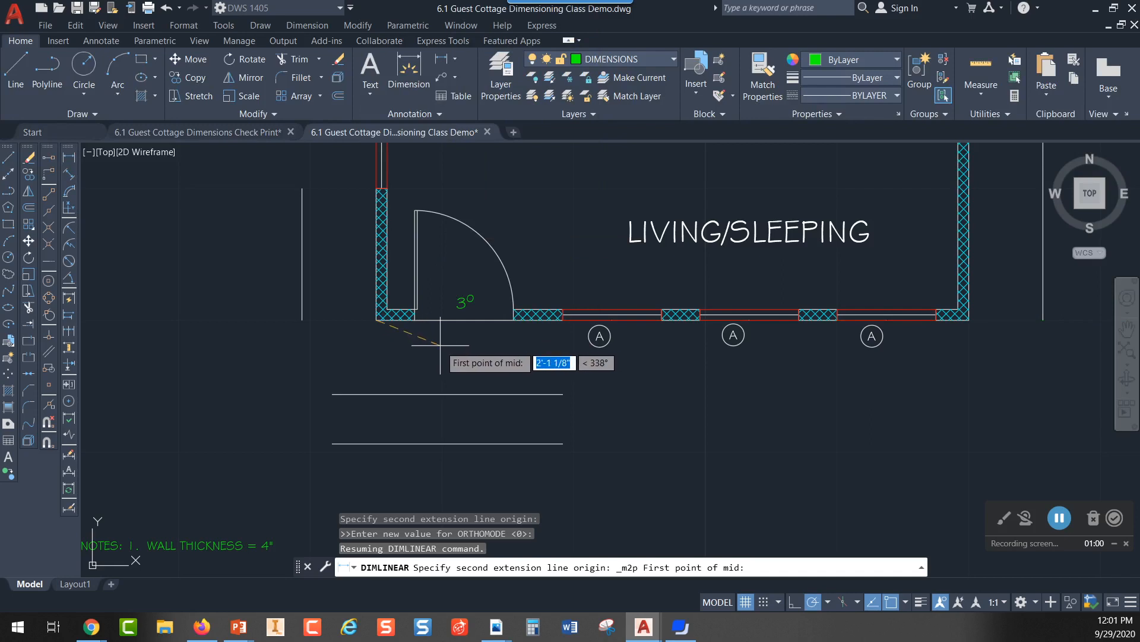
{"action": "scroll", "coordinate": [443, 346], "scroll_direction": "up", "scroll_amount": 2}
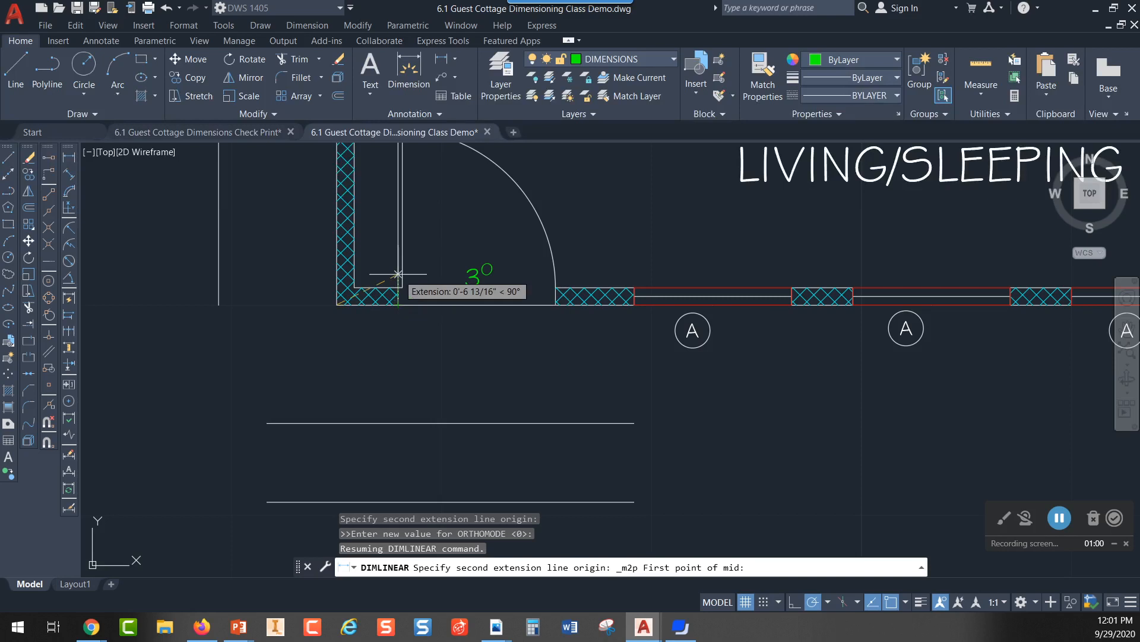
{"action": "left_click", "coordinate": [398, 304]}
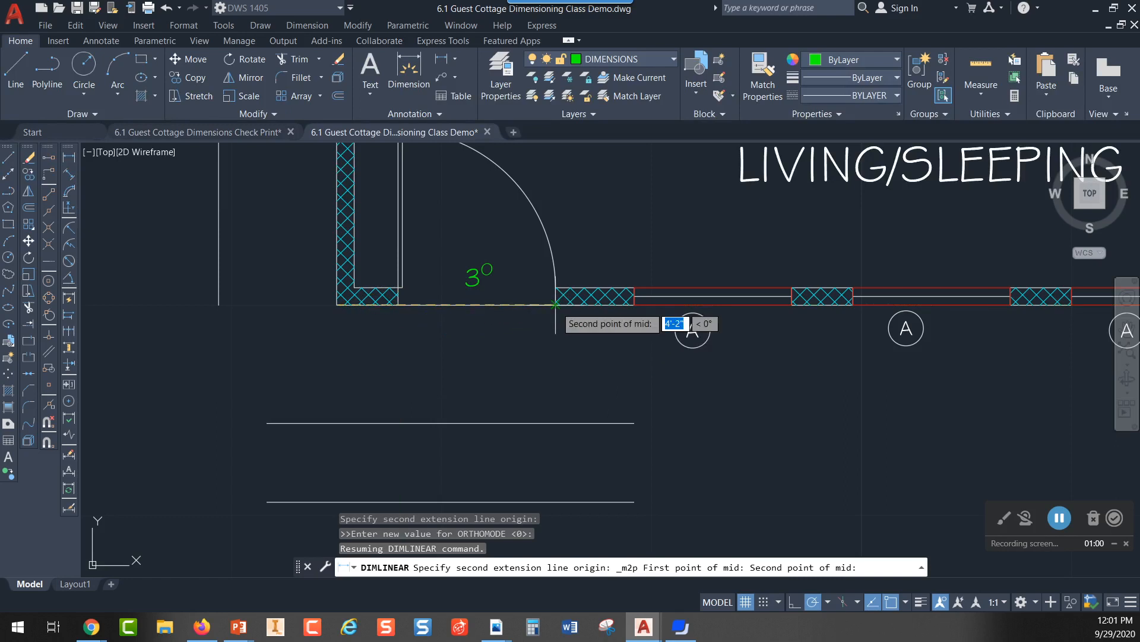
{"action": "left_click", "coordinate": [555, 305]}
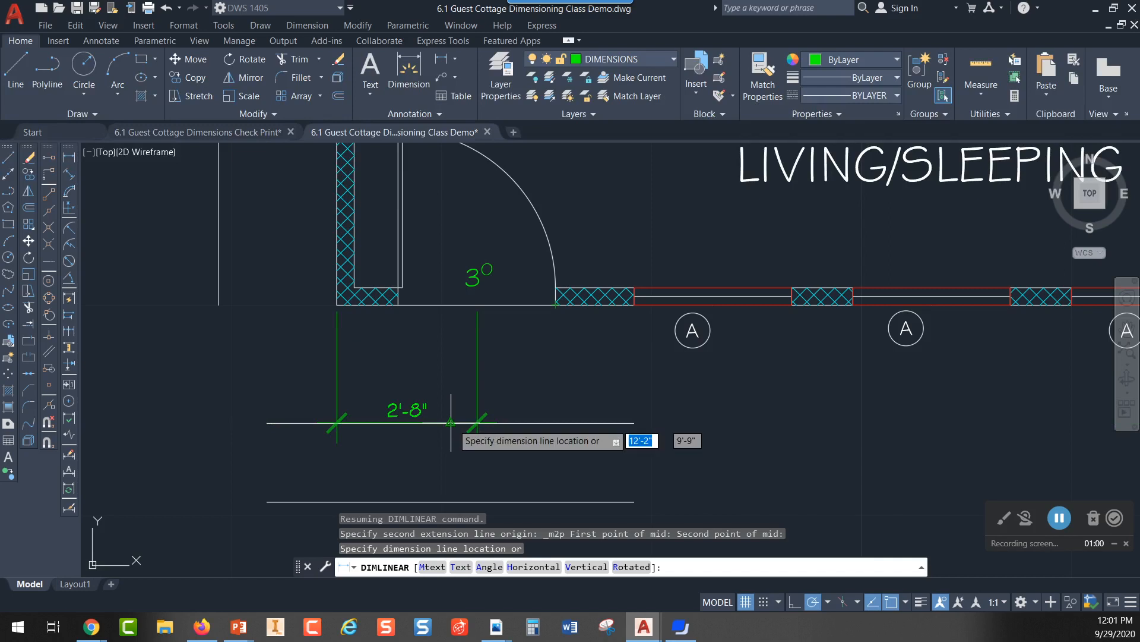
{"action": "key", "text": "Escape"}
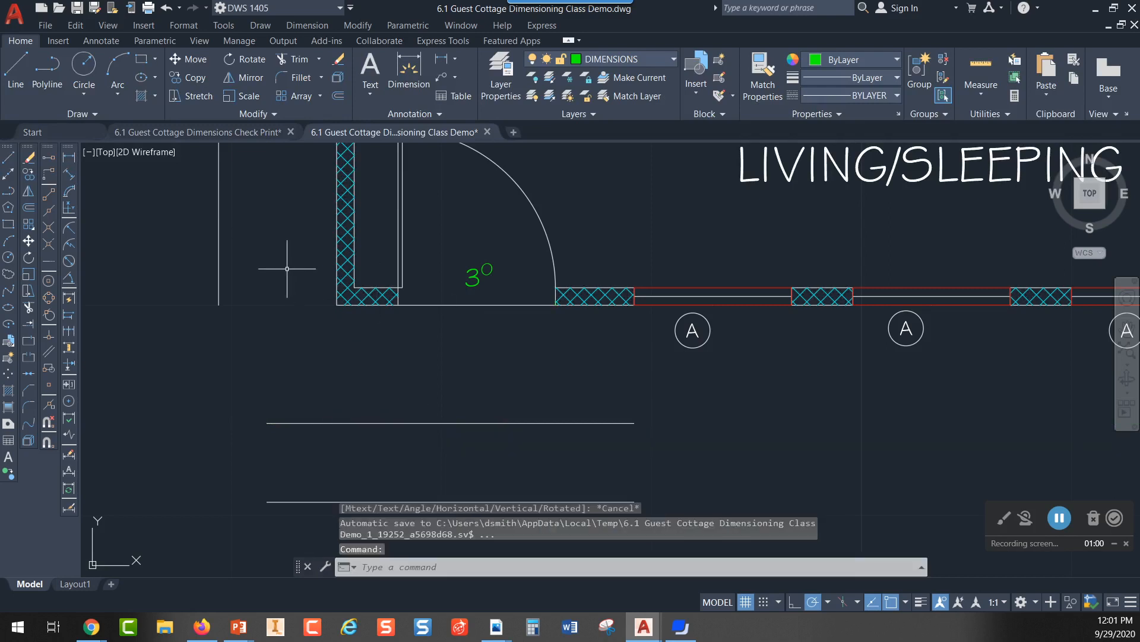
- Place a linear dimension on the upper guide line, from the lower-left outer corner to the midpoint between the entry door jambs
{"action": "left_click", "coordinate": [69, 158]}
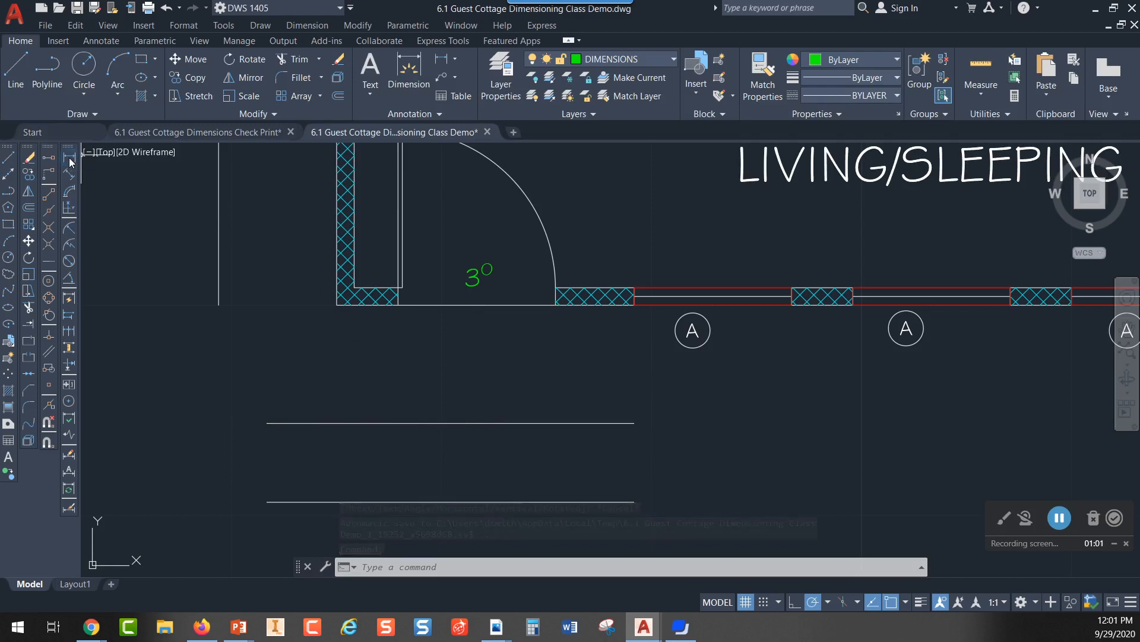
{"action": "left_click", "coordinate": [337, 305]}
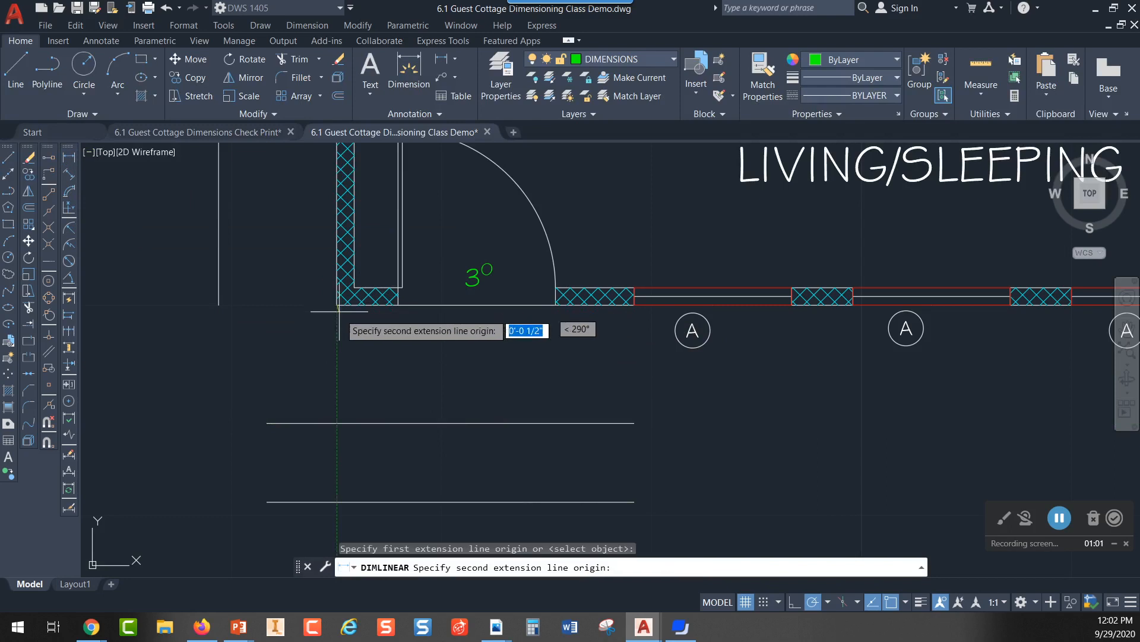
{"action": "key", "text": "F8"}
{"action": "right_click", "coordinate": [398, 365], "text": "shift"}
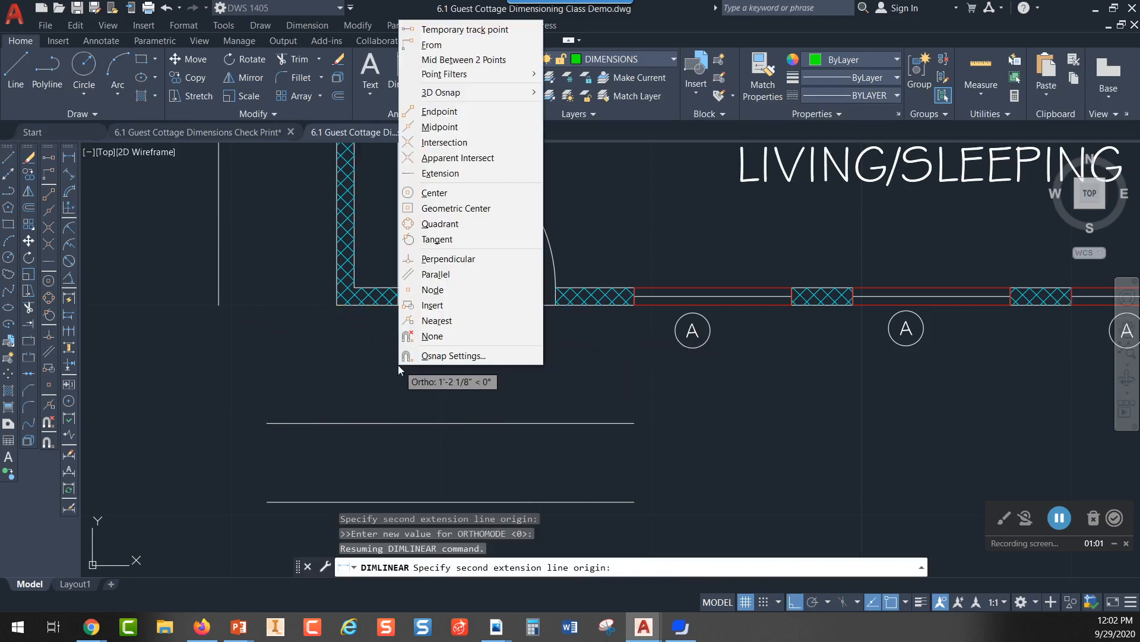
{"action": "left_click", "coordinate": [467, 61]}
{"action": "key", "text": "F10"}
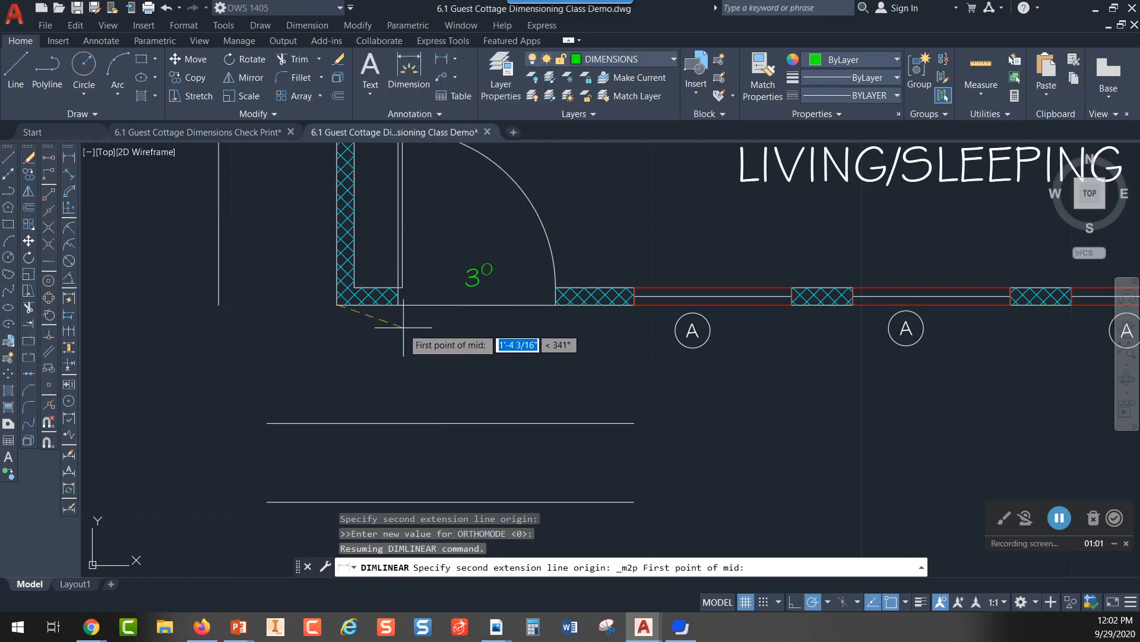
{"action": "left_click", "coordinate": [400, 317]}
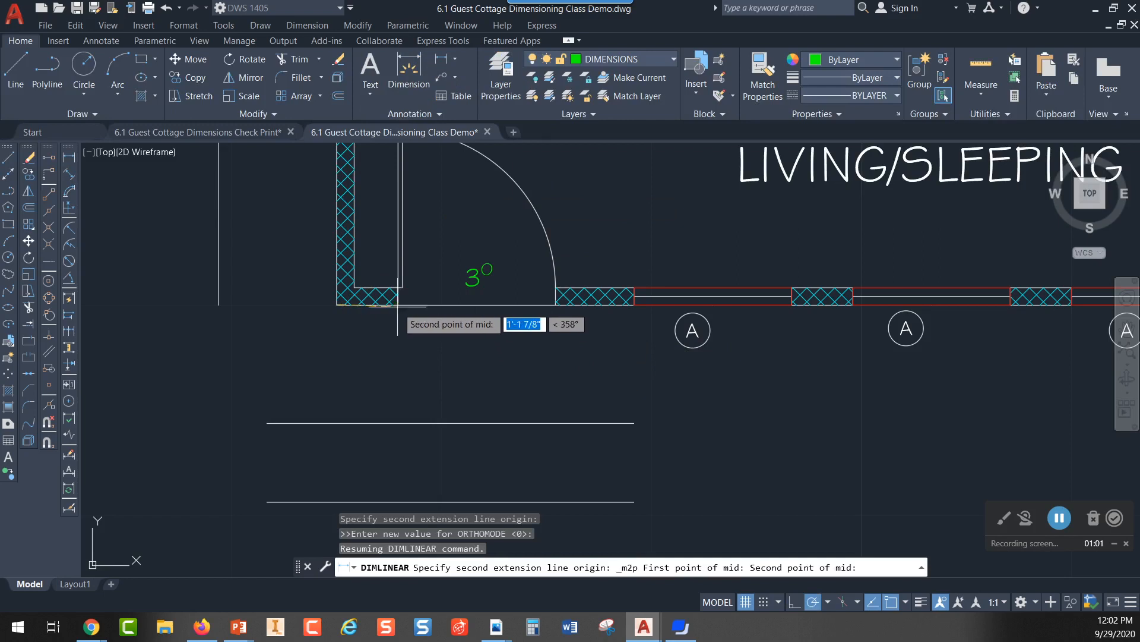
{"action": "left_click", "coordinate": [556, 305]}
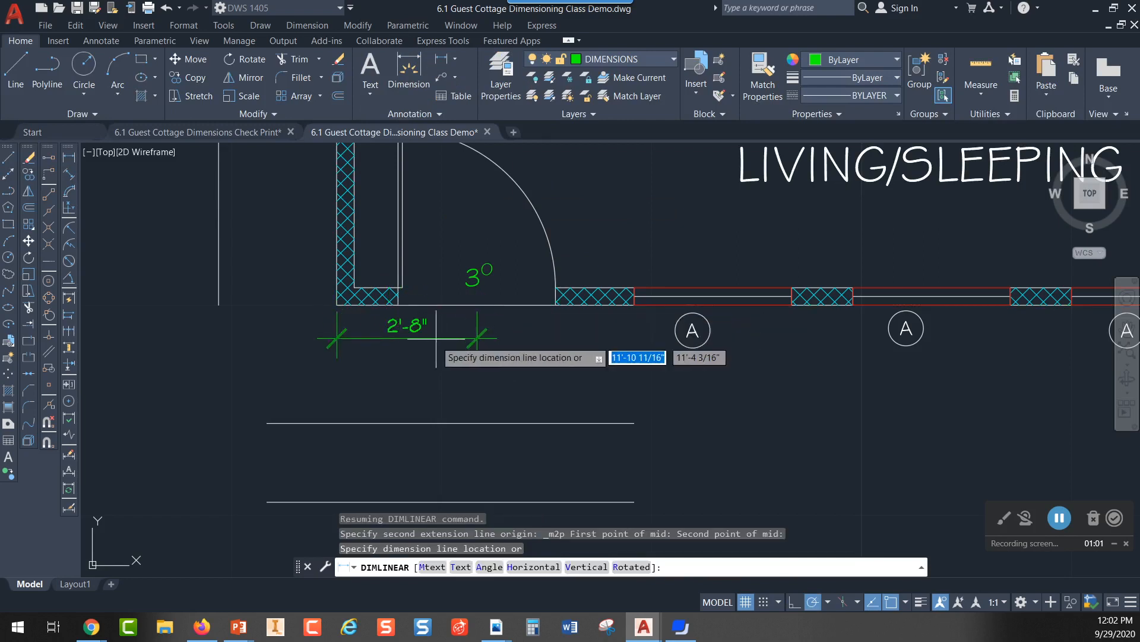
{"action": "left_click", "coordinate": [452, 423]}
{"action": "key", "text": "Escape"}
- Continue the dimension row through the centers of the three lower-wall windows to the lower-right outer corner
{"action": "scroll", "coordinate": [591, 372], "scroll_direction": "down", "scroll_amount": 2}
{"action": "mouse_move", "coordinate": [590, 371]}
{"action": "middle_mouse_down"}
{"action": "mouse_move", "coordinate": [418, 363]}
{"action": "mouse_move", "coordinate": [331, 377]}
{"action": "mouse_move", "coordinate": [360, 377]}
{"action": "mouse_move", "coordinate": [396, 336]}
{"action": "middle_mouse_up"}
{"action": "scroll", "coordinate": [333, 380], "scroll_direction": "up", "scroll_amount": 2}
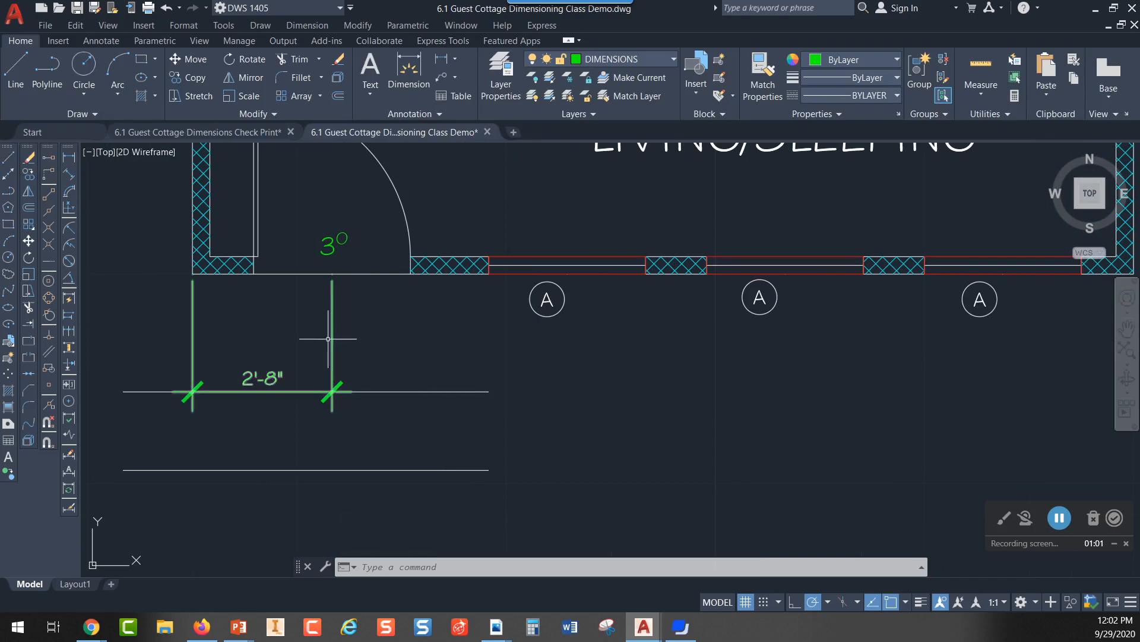
{"action": "left_click", "coordinate": [69, 333]}
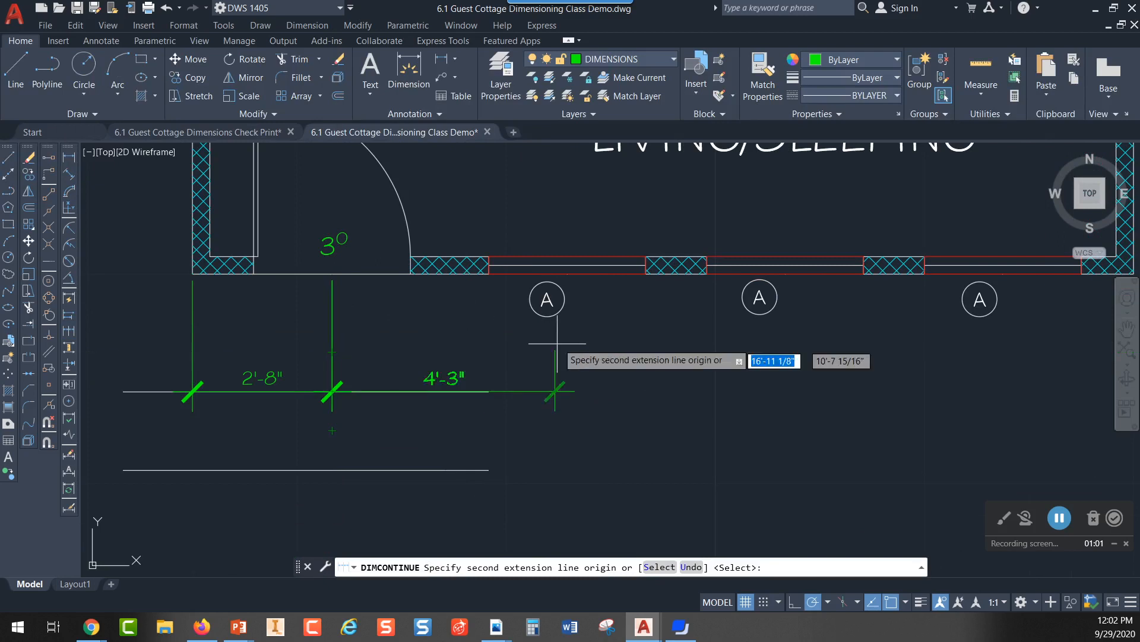
{"action": "left_click", "coordinate": [567, 273]}
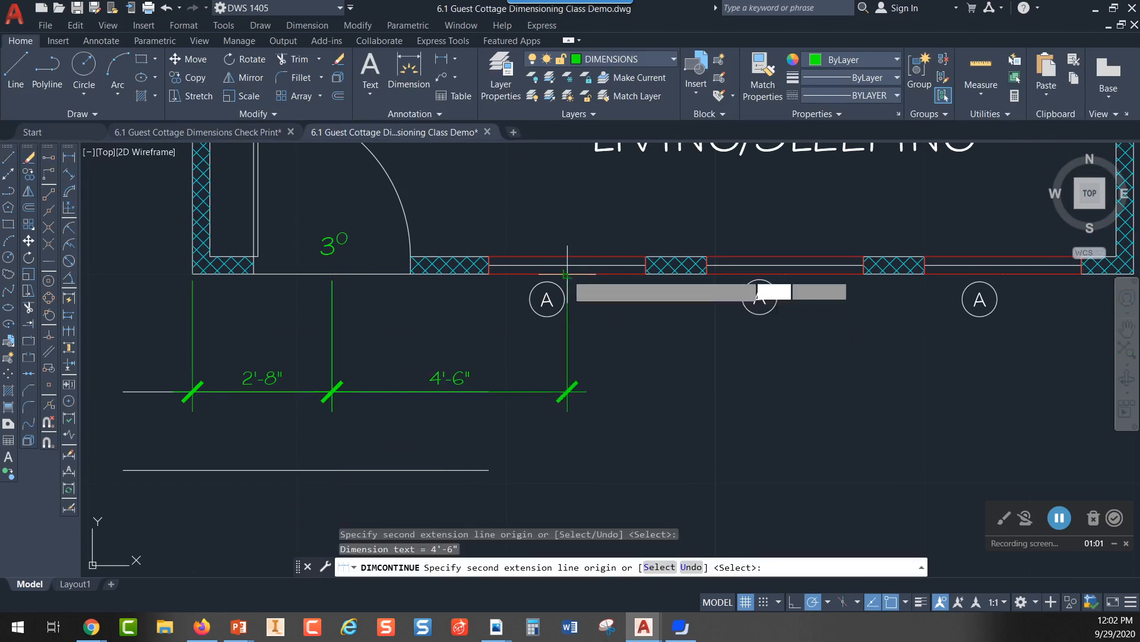
{"action": "left_click", "coordinate": [785, 273]}
{"action": "middle_click_drag", "start_coordinate": [838, 328], "coordinate": [529, 372]}
{"action": "left_click", "coordinate": [695, 316]}
{"action": "left_click", "coordinate": [825, 319]}
{"action": "key", "text": "Escape"}
{"action": "scroll", "coordinate": [760, 419], "scroll_direction": "down", "scroll_amount": 2}
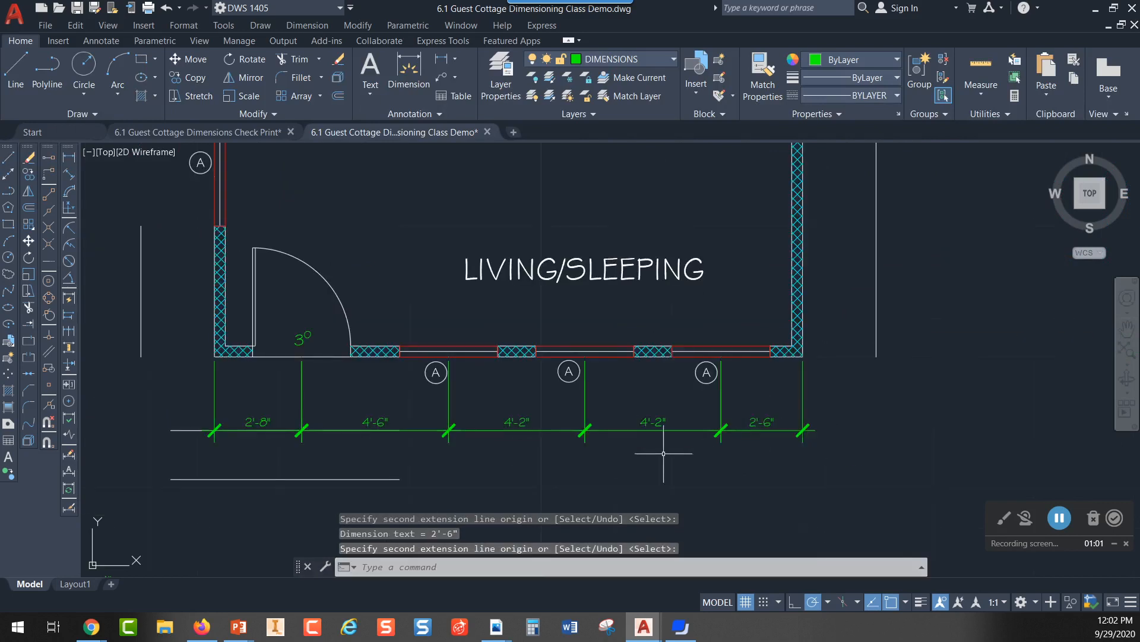
{"action": "middle_click_drag", "start_coordinate": [664, 453], "coordinate": [635, 364]}
{"action": "scroll", "coordinate": [548, 388], "scroll_direction": "up", "scroll_amount": 2}
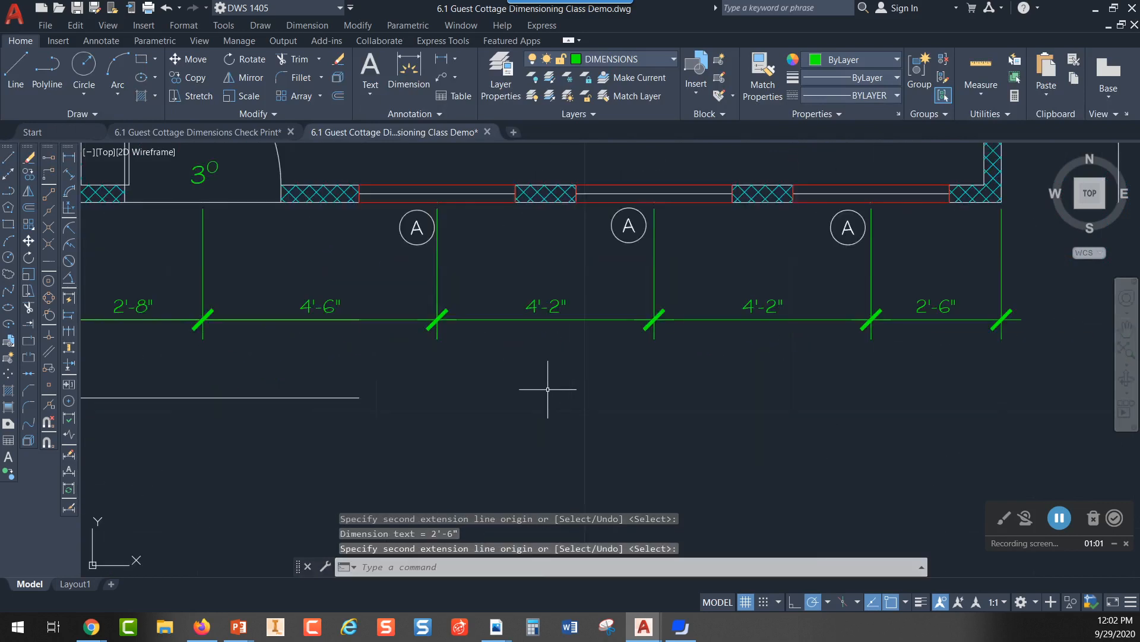
{"action": "scroll", "coordinate": [553, 394], "scroll_direction": "down", "scroll_amount": 2}
{"action": "middle_click_drag", "start_coordinate": [552, 393], "coordinate": [552, 400]}
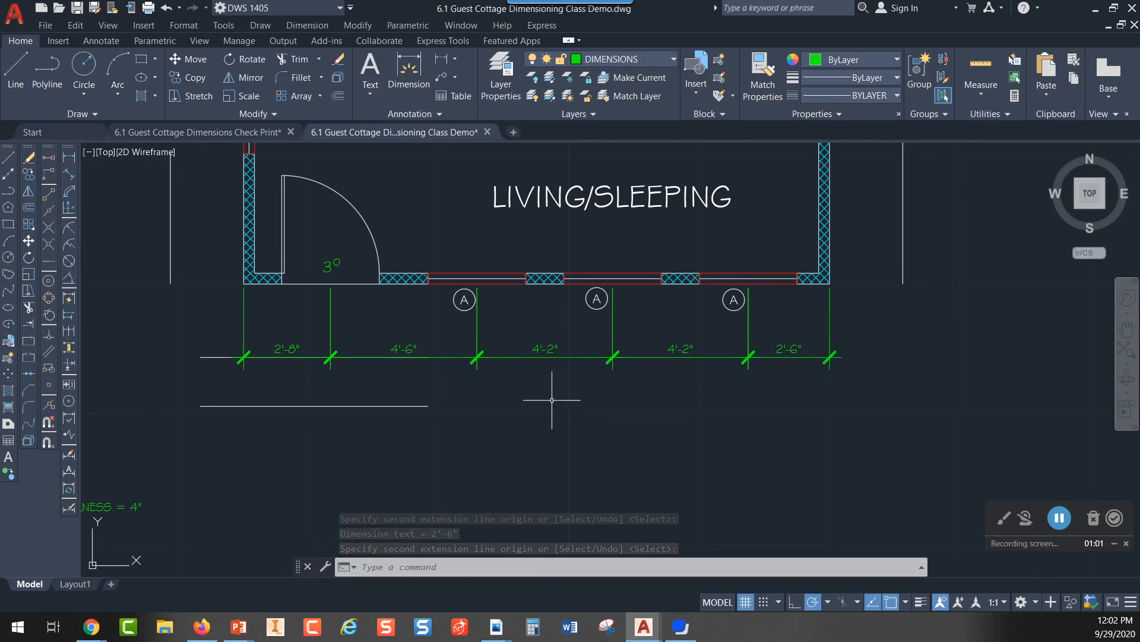
{"action": "scroll", "coordinate": [492, 298], "scroll_direction": "up", "scroll_amount": 2}
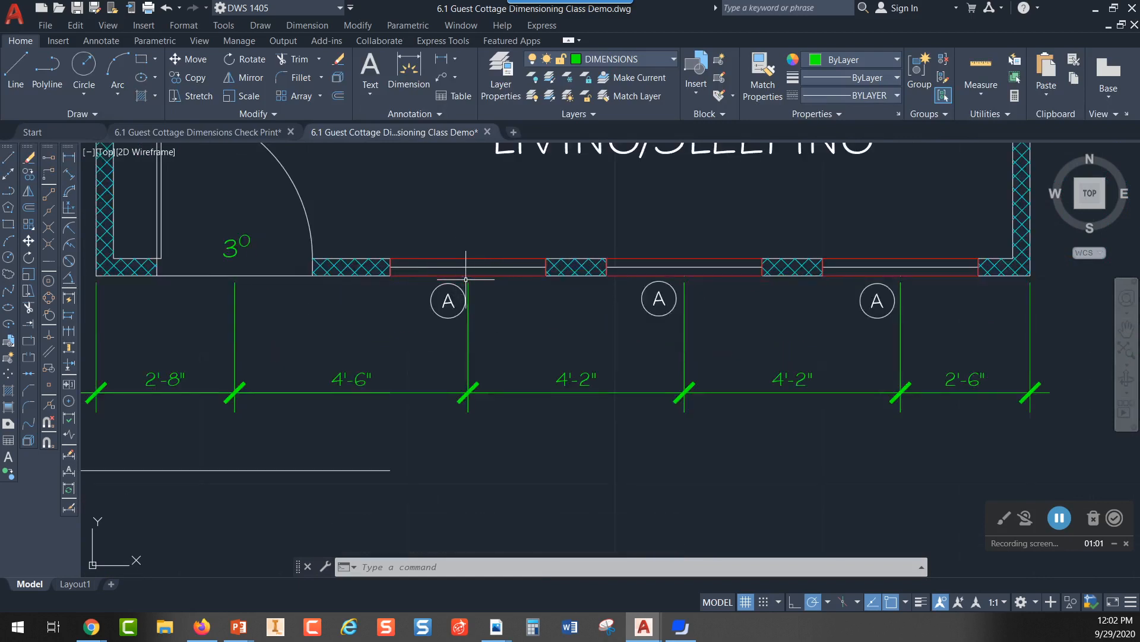
- Draw a 36 by 4 inch rectangle inside the room, just above the first window beside the entry door
{"action": "middle_click_drag", "start_coordinate": [512, 316], "coordinate": [526, 356]}
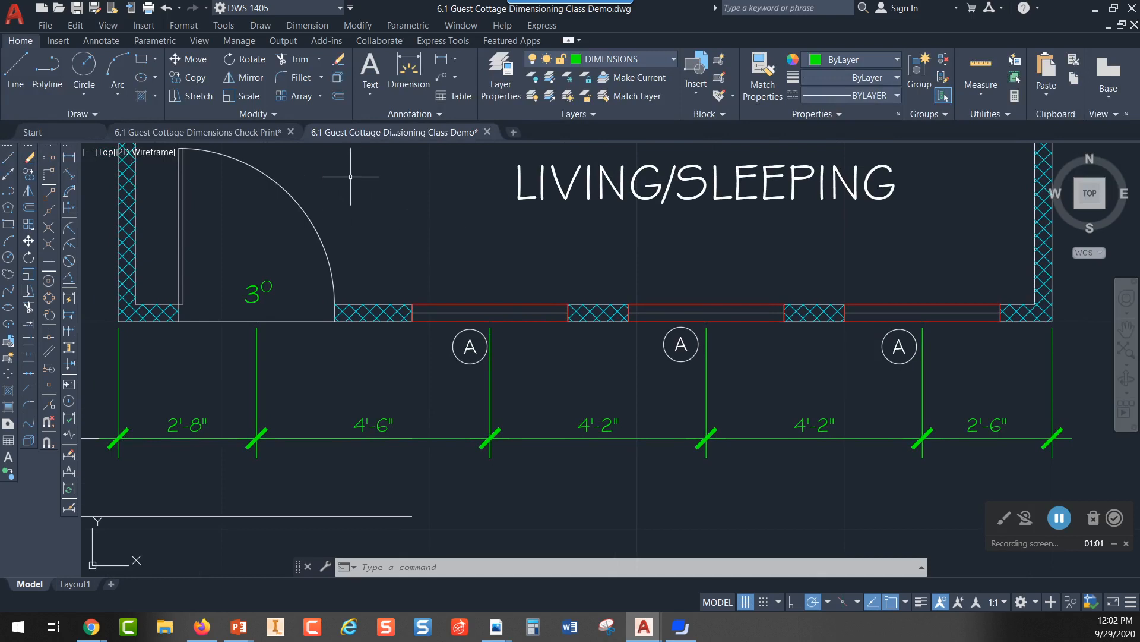
{"action": "left_click", "coordinate": [142, 61]}
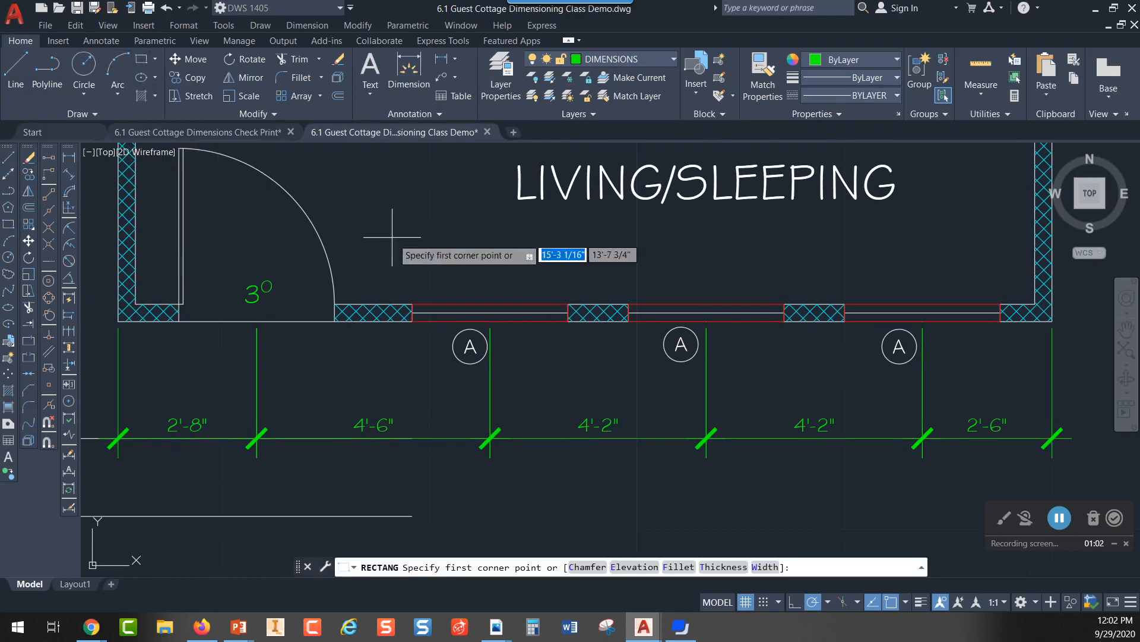
{"action": "left_click", "coordinate": [412, 282]}
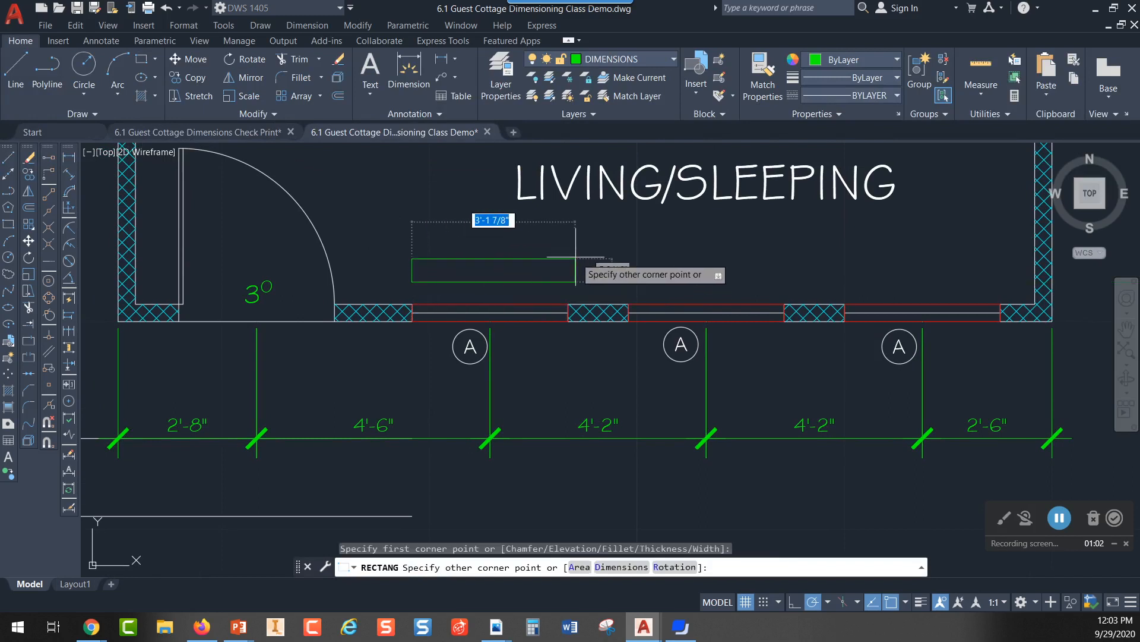
{"action": "type", "text": "3"}
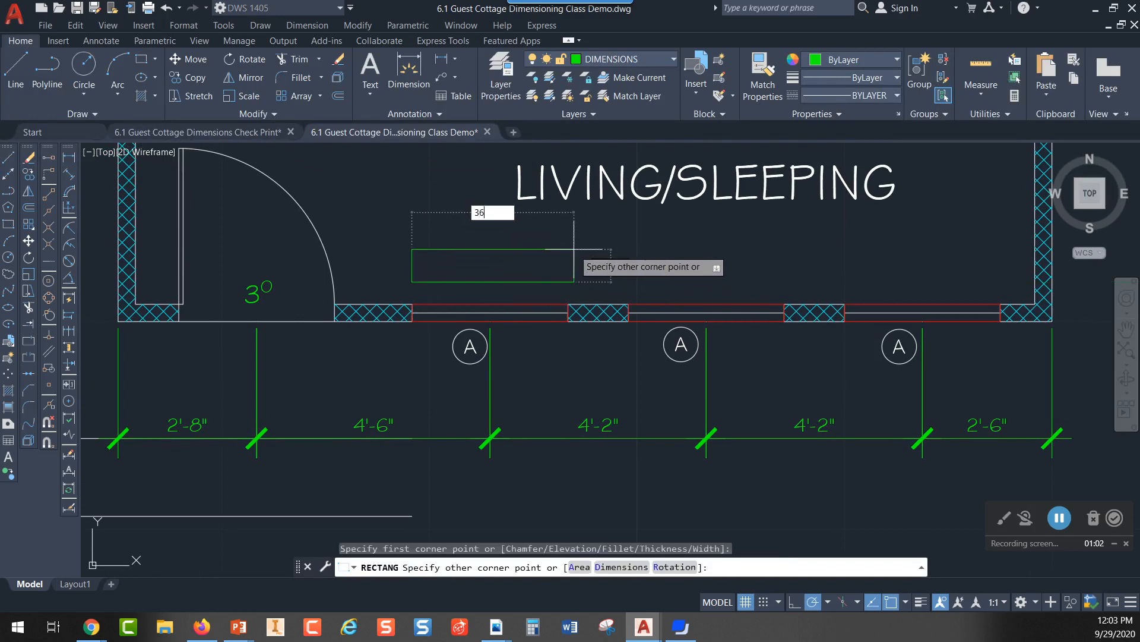
{"action": "type", "text": "6"}
{"action": "key", "text": "Tab"}
{"action": "type", "text": "4"}
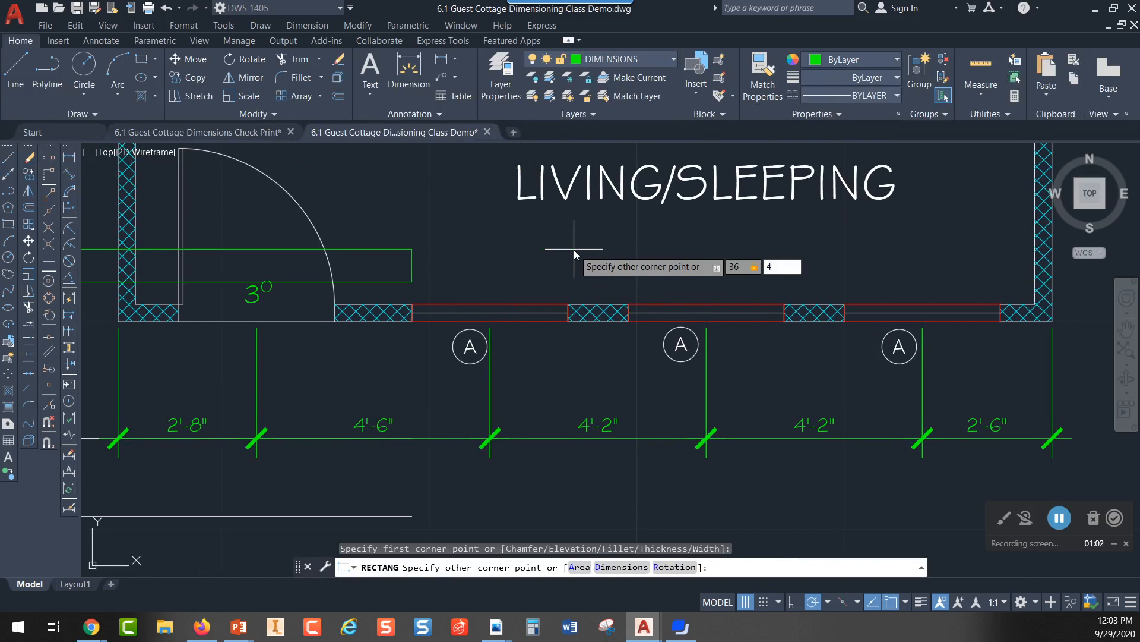
{"action": "key", "text": "Return"}
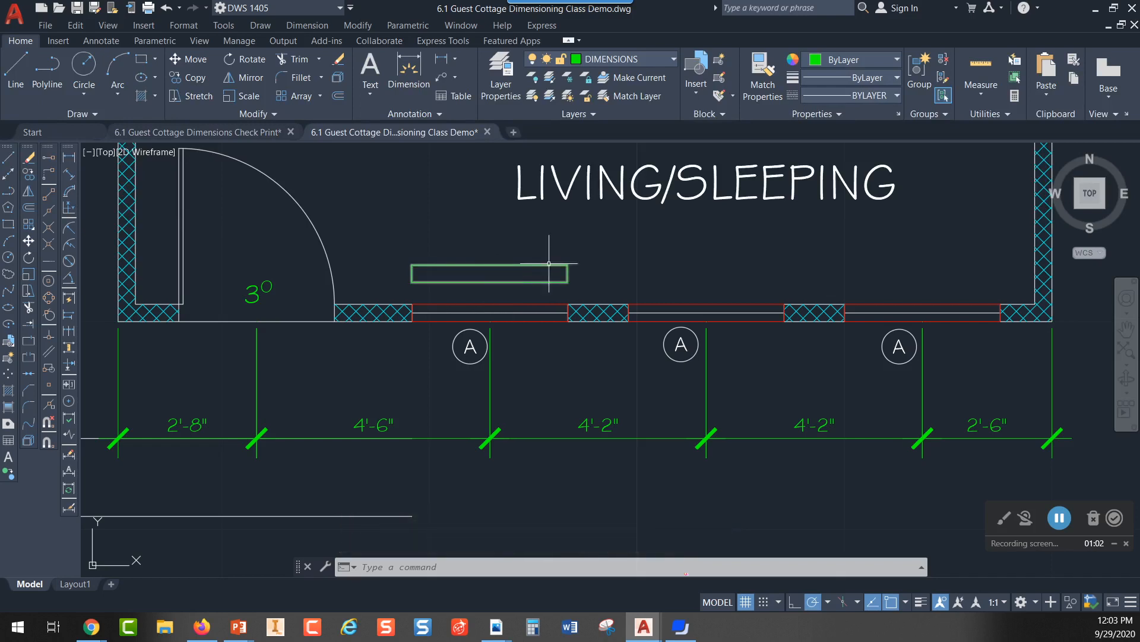
- Draw a horizontal centerline through the new rectangle, between the midpoints of its two short sides
{"action": "left_click", "coordinate": [10, 159]}
{"action": "left_click", "coordinate": [411, 273]}
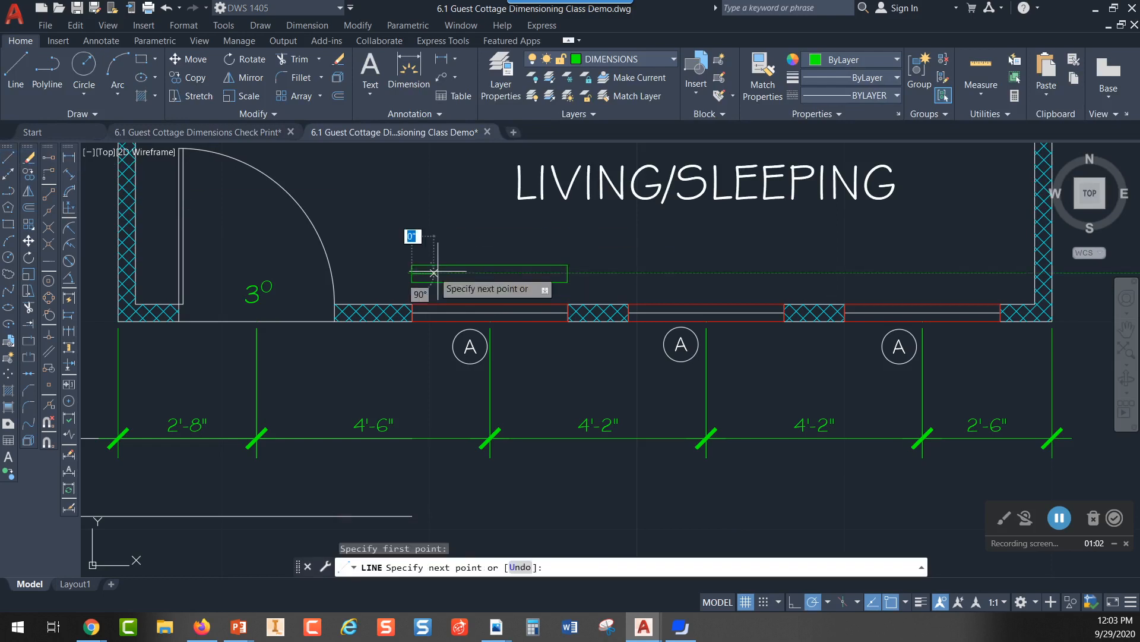
{"action": "left_click", "coordinate": [567, 273]}
{"action": "key", "text": "Escape"}
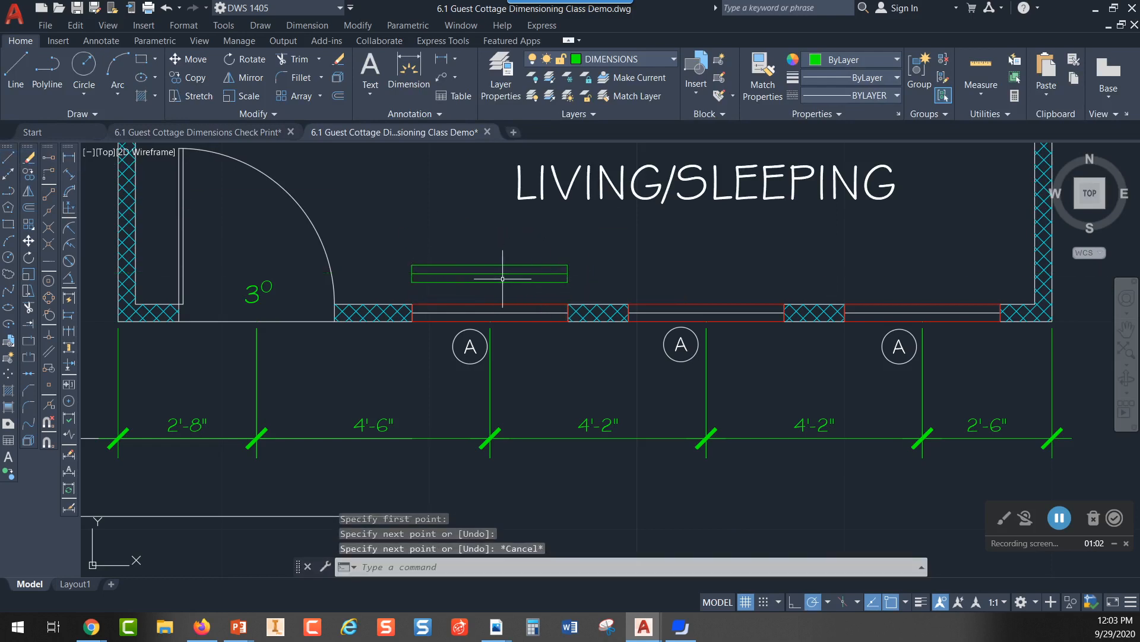
{"action": "scroll", "coordinate": [509, 272], "scroll_direction": "up", "scroll_amount": 4}
{"action": "left_click", "coordinate": [433, 263]}
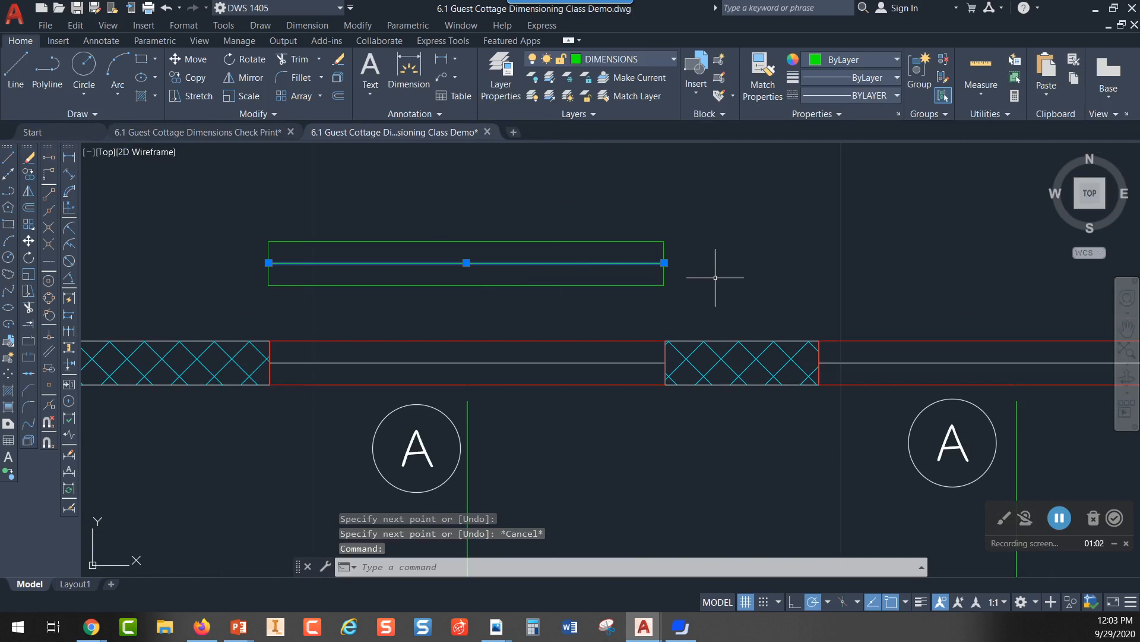
{"action": "key", "text": "Escape"}
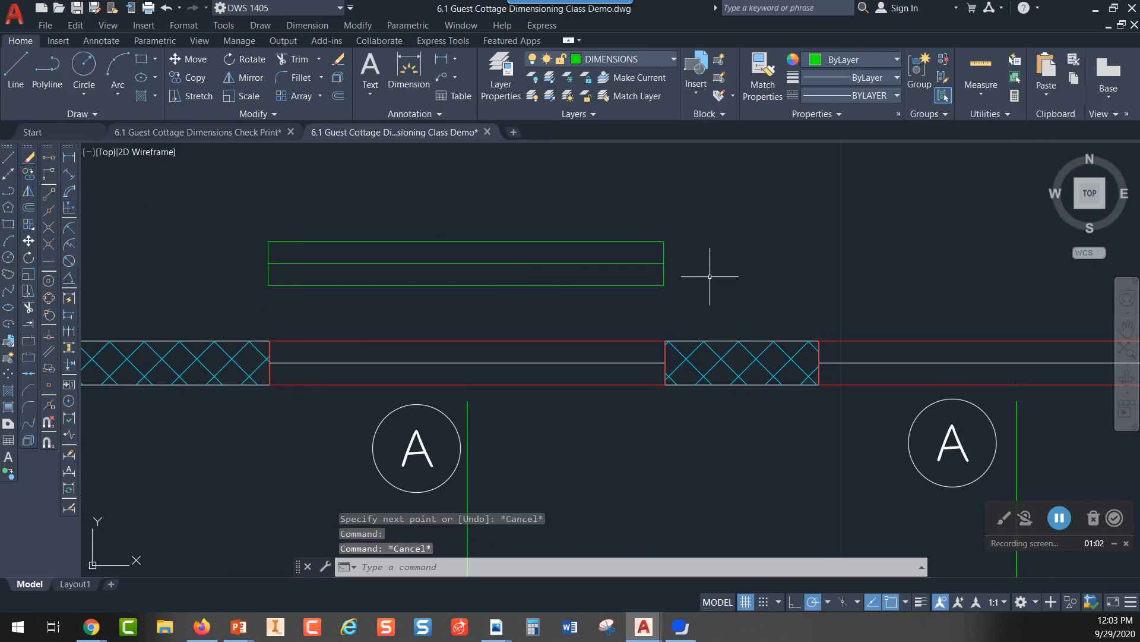
{"action": "left_click", "coordinate": [480, 240]}
{"action": "key", "text": "Escape"}
{"action": "scroll", "coordinate": [702, 234], "scroll_direction": "down", "scroll_amount": 5}
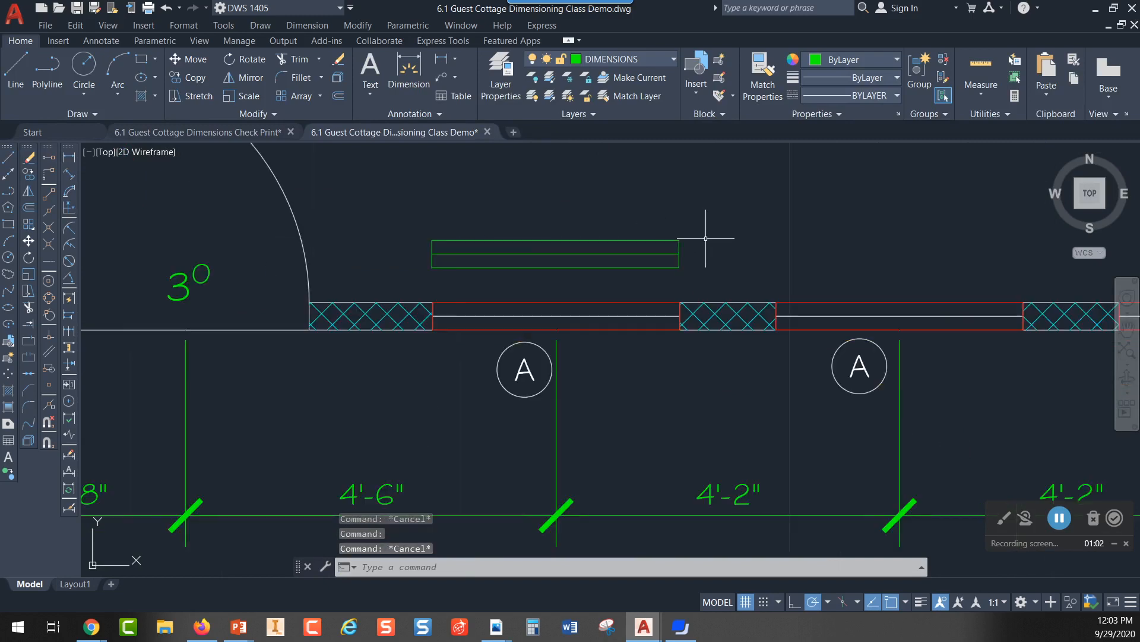
- Move the first window's A tag, circle and letter, about 3 inches to the right so it overlaps the dimension extension line
{"action": "mouse_move", "coordinate": [698, 350]}
{"action": "middle_mouse_down"}
{"action": "mouse_move", "coordinate": [594, 316]}
{"action": "mouse_move", "coordinate": [531, 312]}
{"action": "mouse_move", "coordinate": [541, 359]}
{"action": "middle_mouse_up"}
{"action": "scroll", "coordinate": [494, 294], "scroll_direction": "up", "scroll_amount": 4}
{"action": "scroll", "coordinate": [534, 258], "scroll_direction": "up", "scroll_amount": 3}
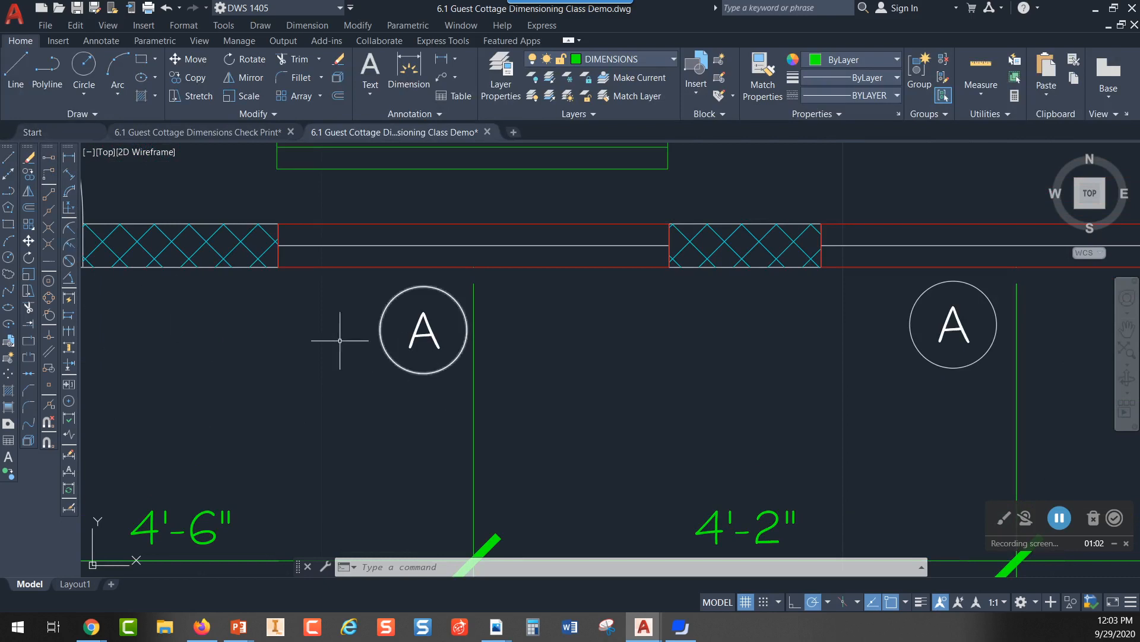
{"action": "left_click", "coordinate": [28, 241]}
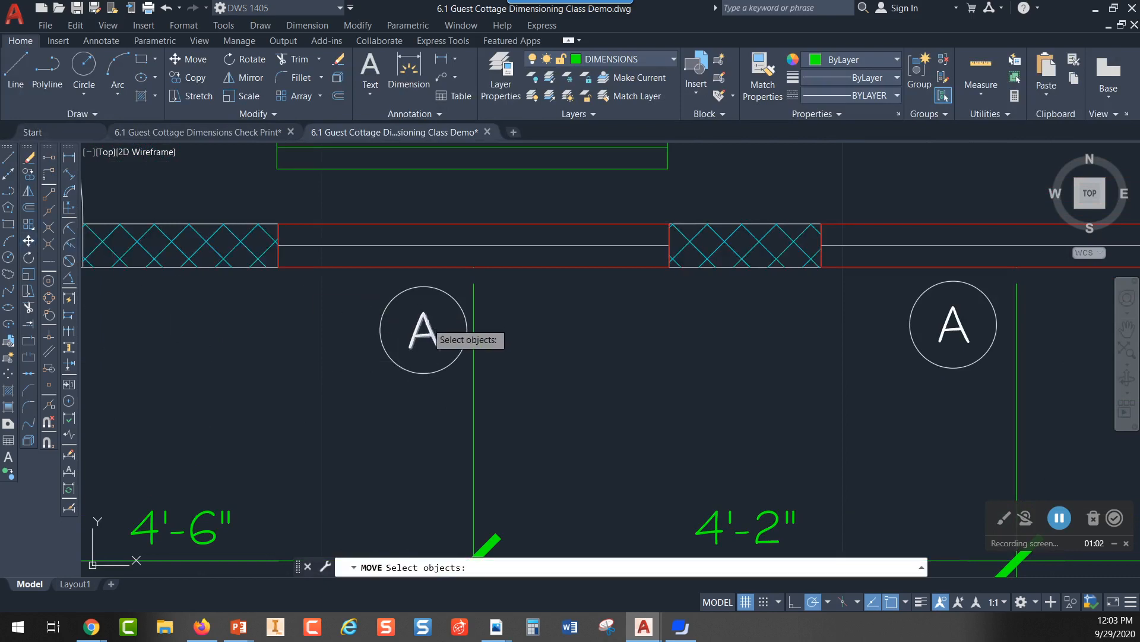
{"action": "left_click", "coordinate": [437, 325]}
{"action": "left_click", "coordinate": [449, 294]}
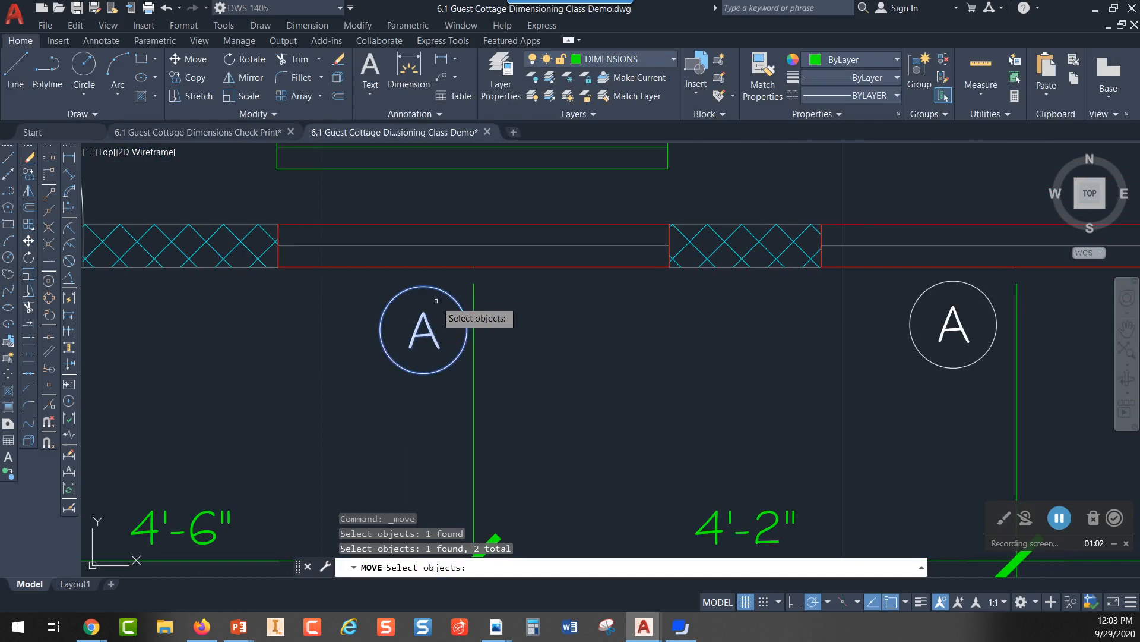
{"action": "key", "text": "Return"}
{"action": "left_click", "coordinate": [234, 361]}
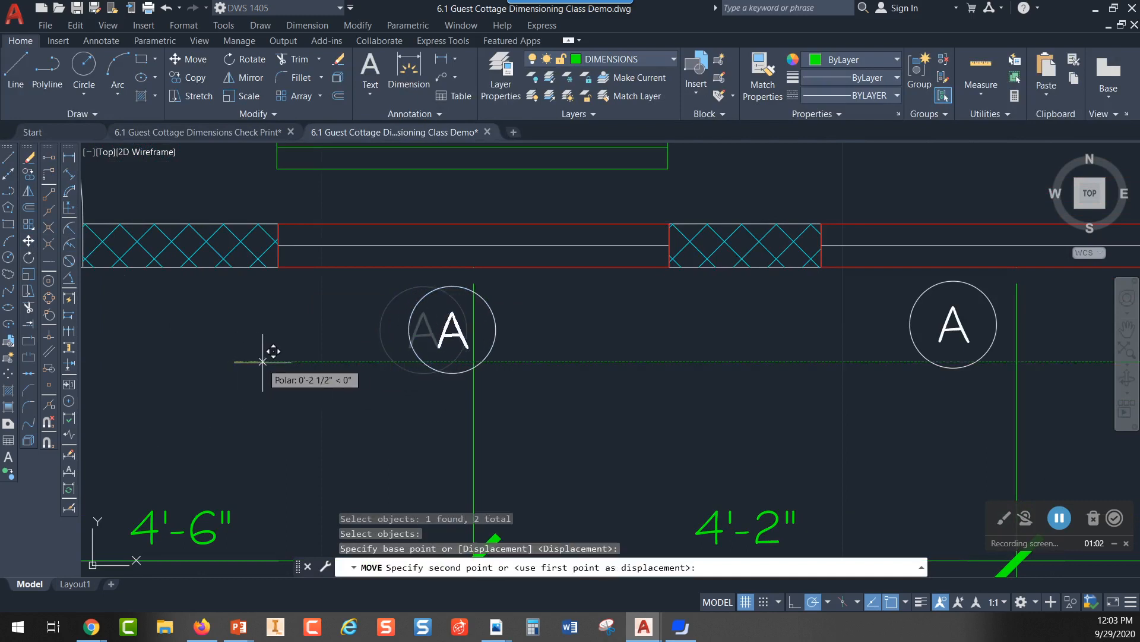
{"action": "left_click", "coordinate": [266, 366]}
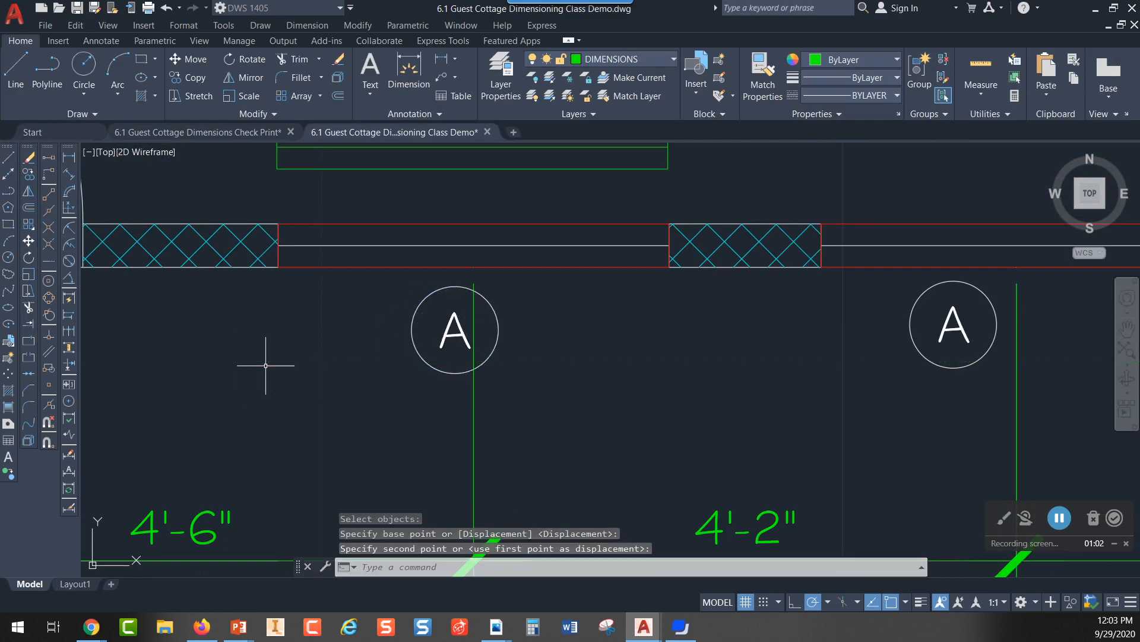
{"action": "key", "text": "Escape"}
{"action": "scroll", "coordinate": [609, 389], "scroll_direction": "down", "scroll_amount": 2}
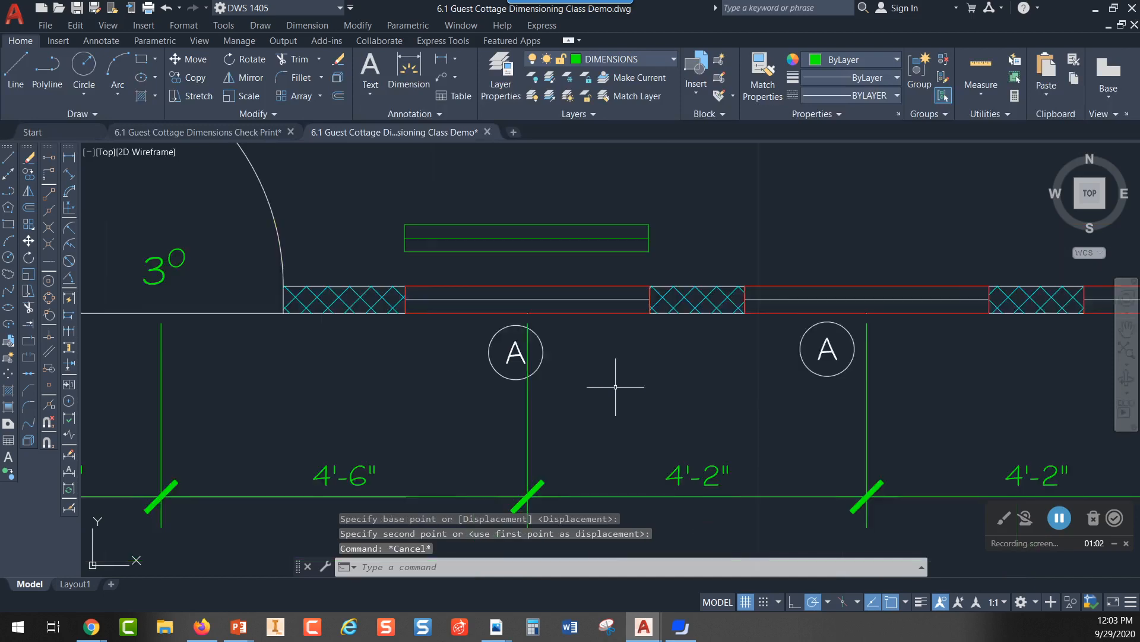
{"action": "middle_click_drag", "start_coordinate": [618, 387], "coordinate": [466, 334]}
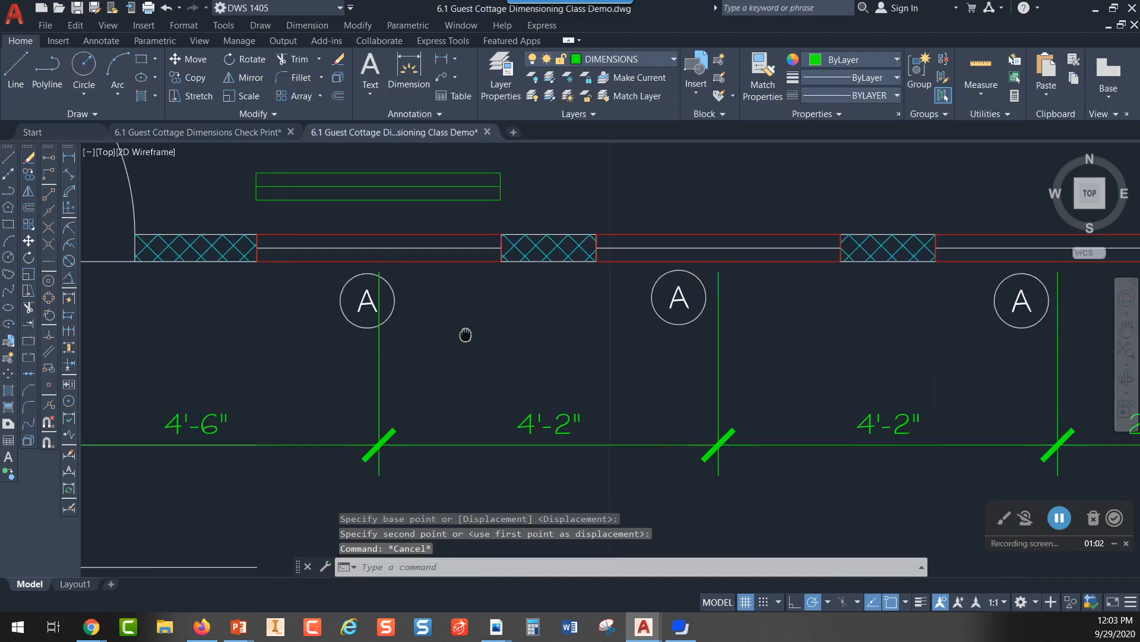
{"action": "left_click", "coordinate": [377, 394]}
{"action": "key", "text": "Escape"}
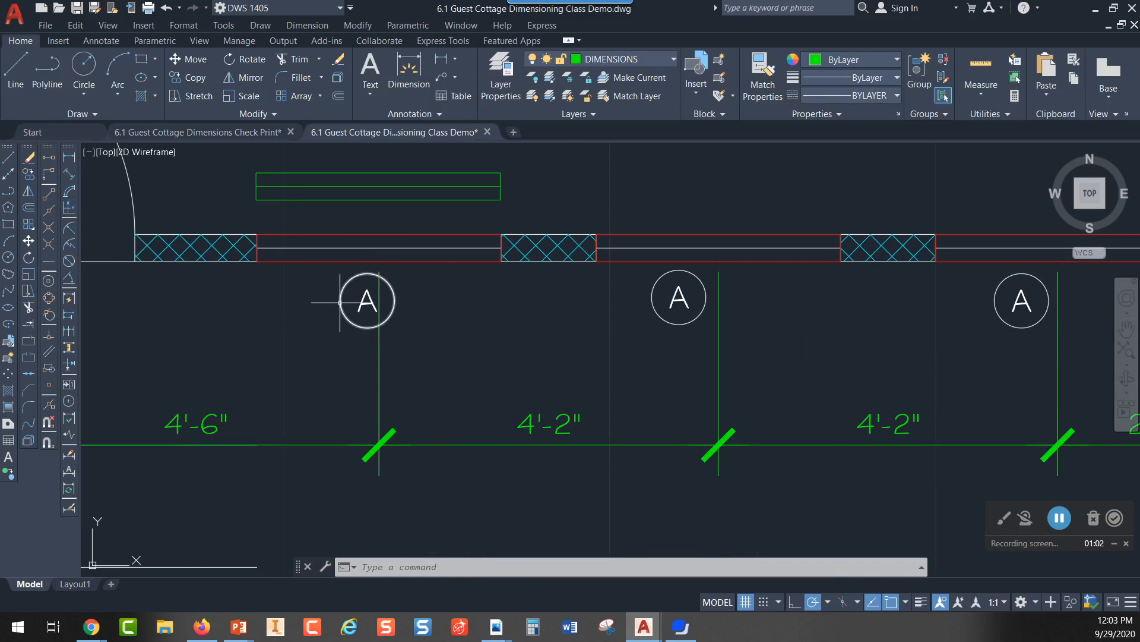
- Move the first window's A tag, circle and letter, left until it clears the dimension extension line
{"action": "scroll", "coordinate": [333, 302], "scroll_direction": "up", "scroll_amount": 4}
{"action": "scroll", "coordinate": [332, 302], "scroll_direction": "down", "scroll_amount": 2}
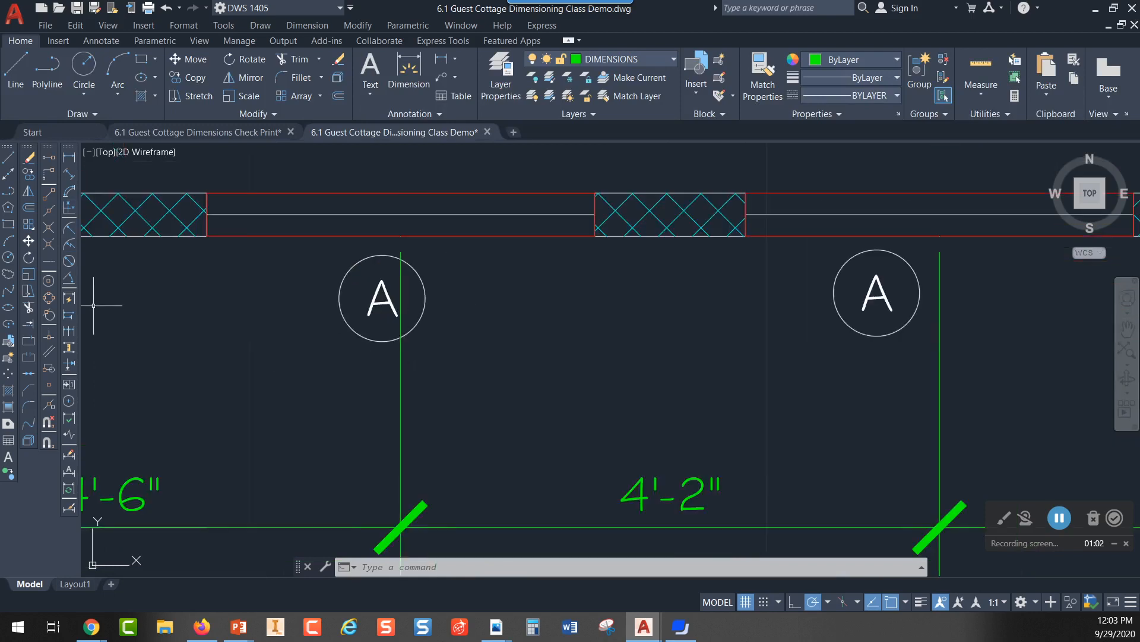
{"action": "left_click", "coordinate": [28, 241]}
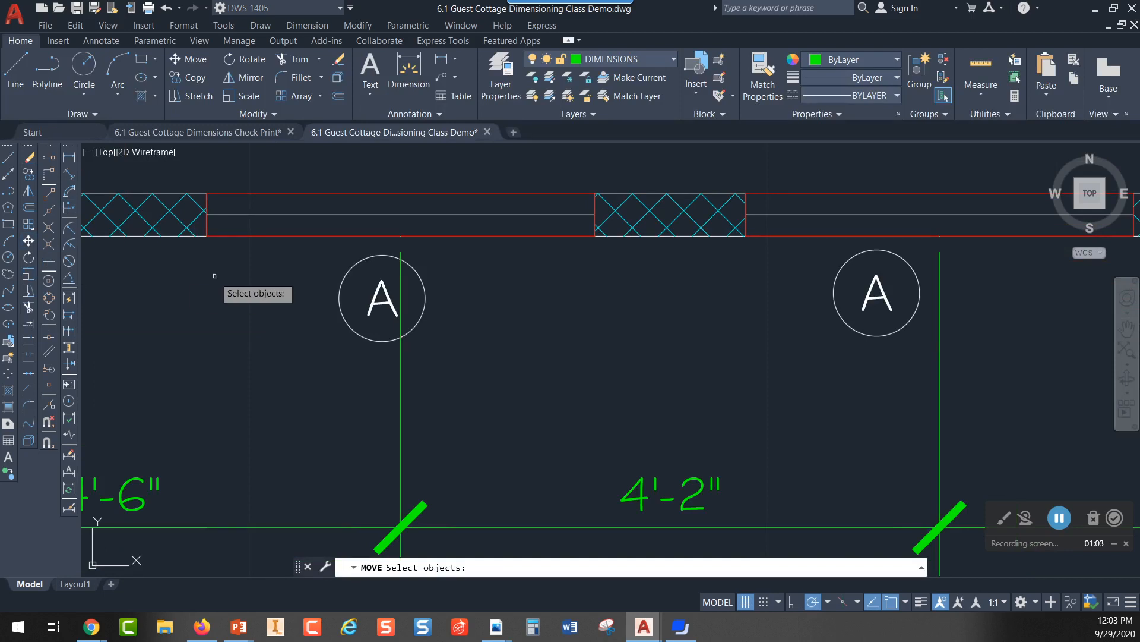
{"action": "left_click", "coordinate": [350, 268]}
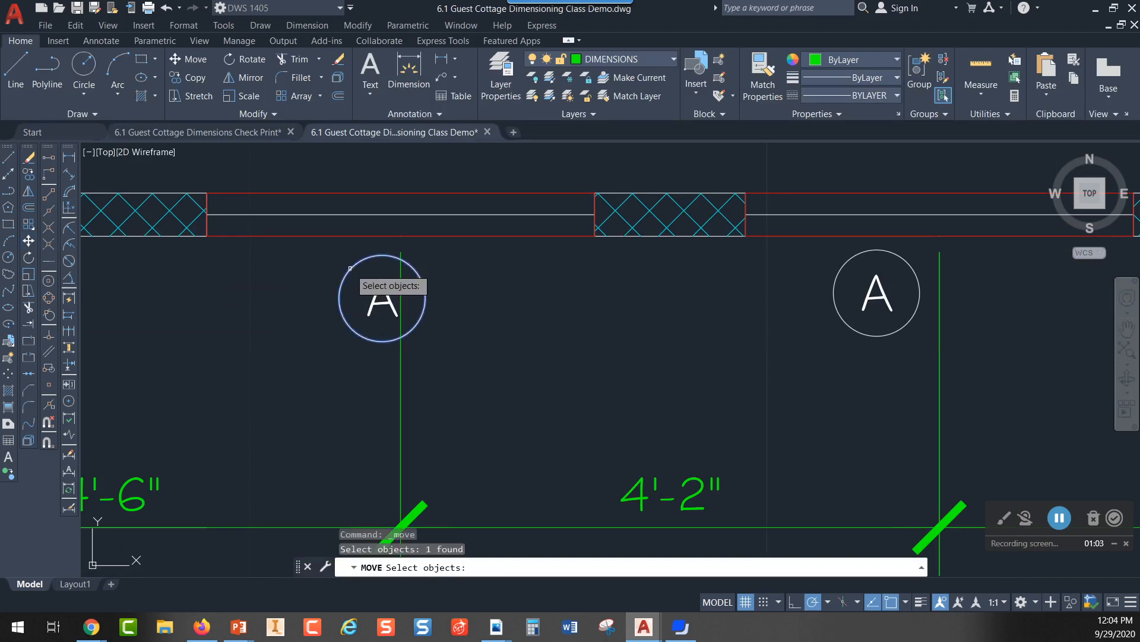
{"action": "left_click", "coordinate": [387, 295]}
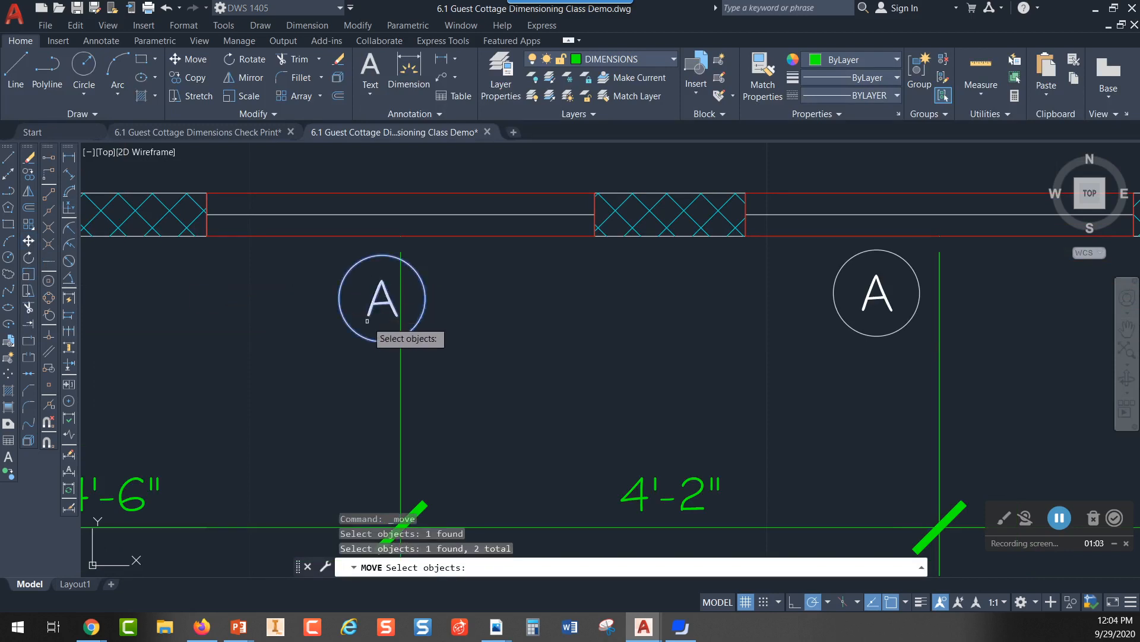
{"action": "key", "text": "Return"}
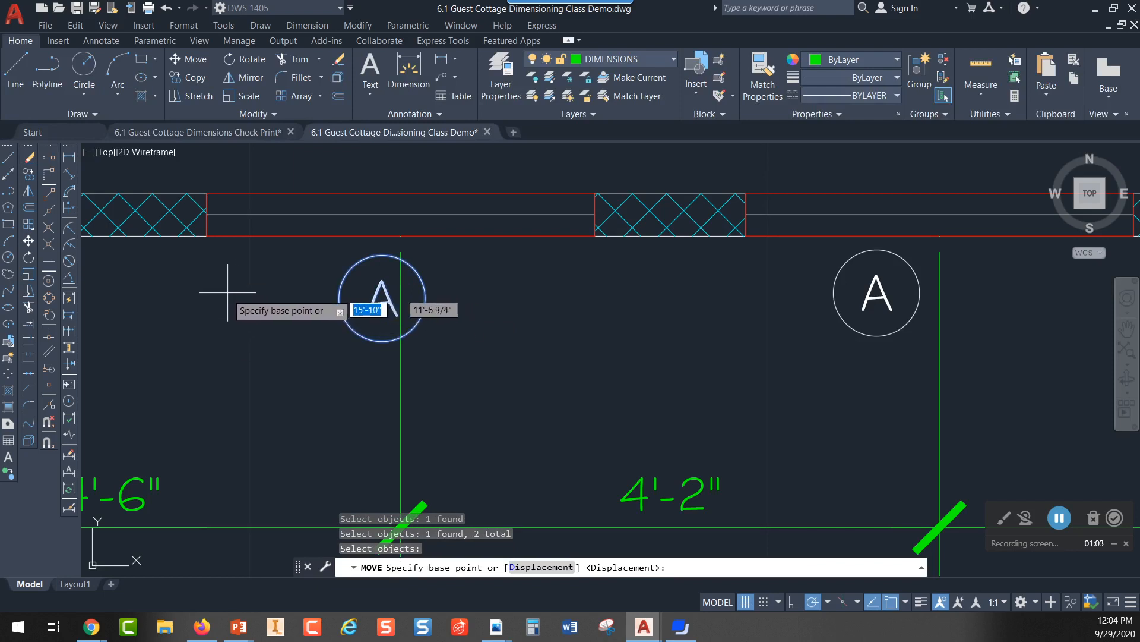
{"action": "left_click", "coordinate": [243, 354]}
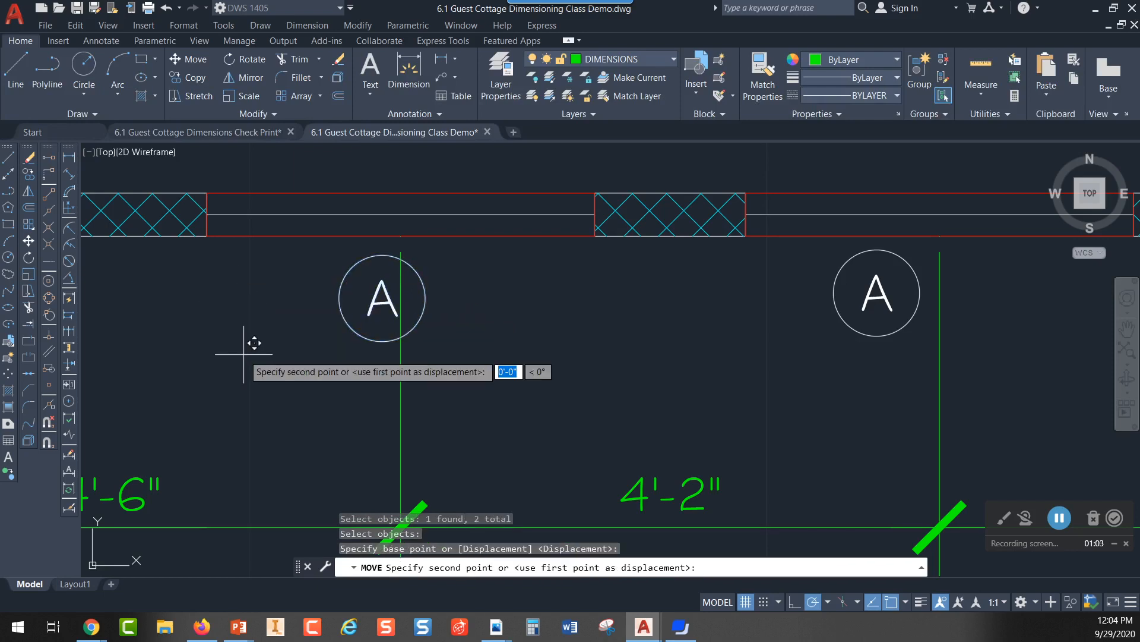
{"action": "left_click", "coordinate": [208, 354]}
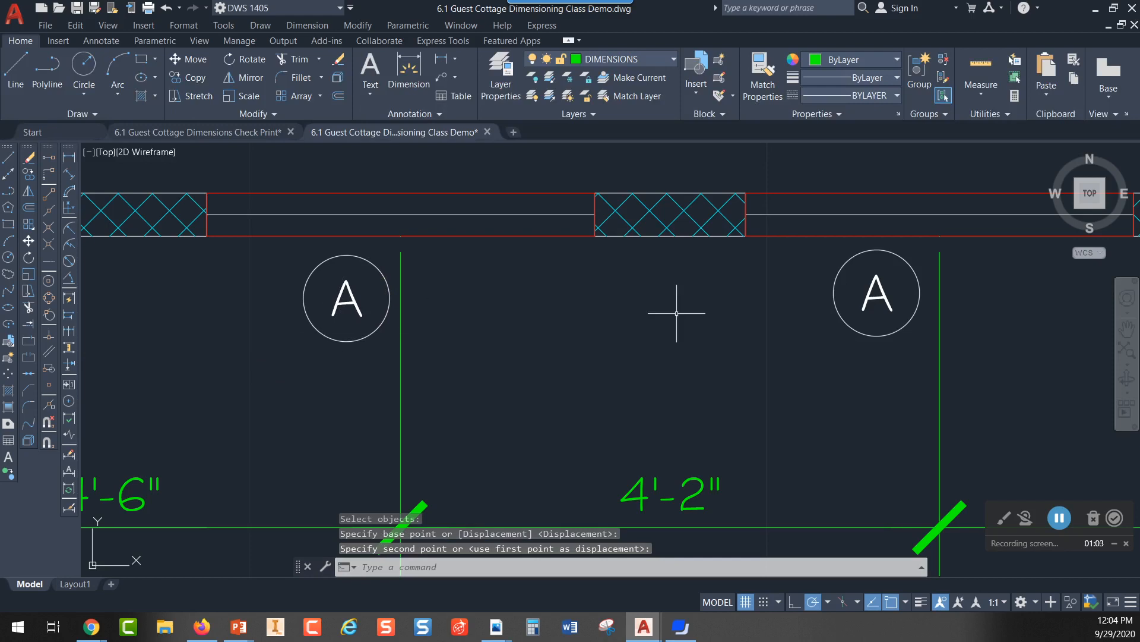
{"action": "left_click", "coordinate": [401, 329]}
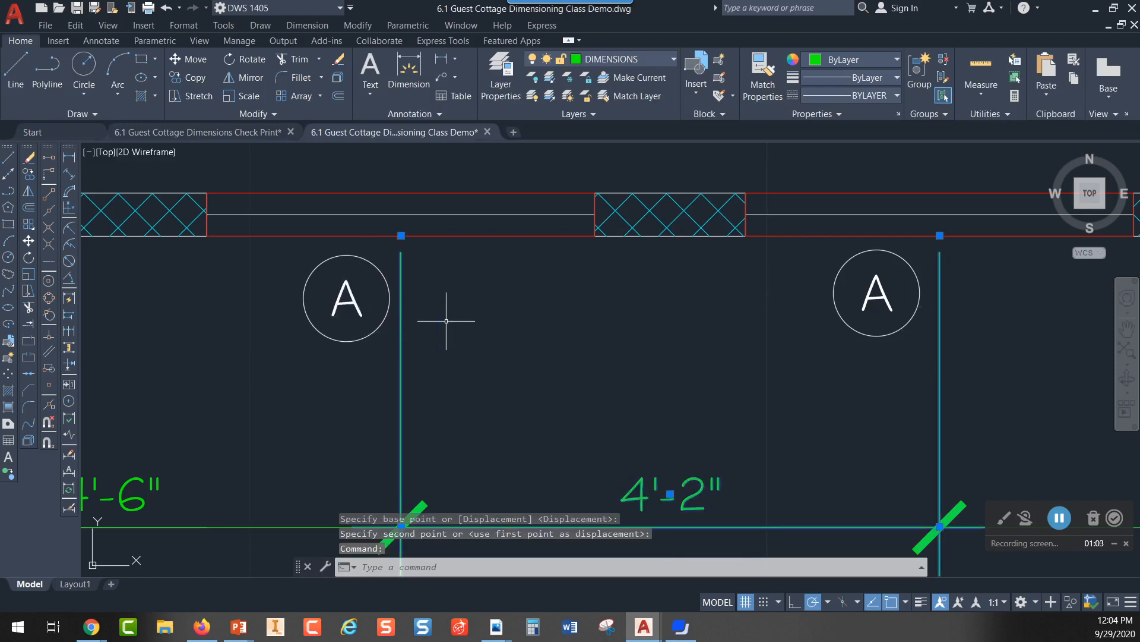
{"action": "key", "text": "Escape"}
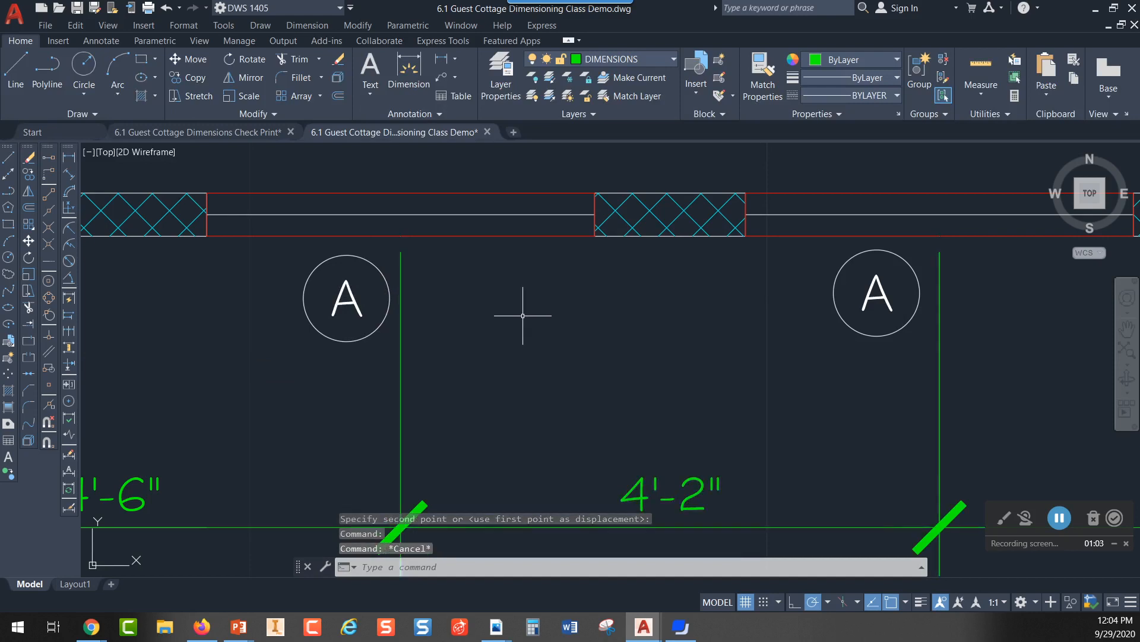
- Erase the rectangle and its centerline inside the room above the first lower-wall window
{"action": "scroll", "coordinate": [534, 325], "scroll_direction": "down", "scroll_amount": 4}
{"action": "scroll", "coordinate": [554, 319], "scroll_direction": "down", "scroll_amount": 1}
{"action": "scroll", "coordinate": [619, 230], "scroll_direction": "down", "scroll_amount": 2}
{"action": "middle_click_drag", "start_coordinate": [619, 230], "coordinate": [529, 349]}
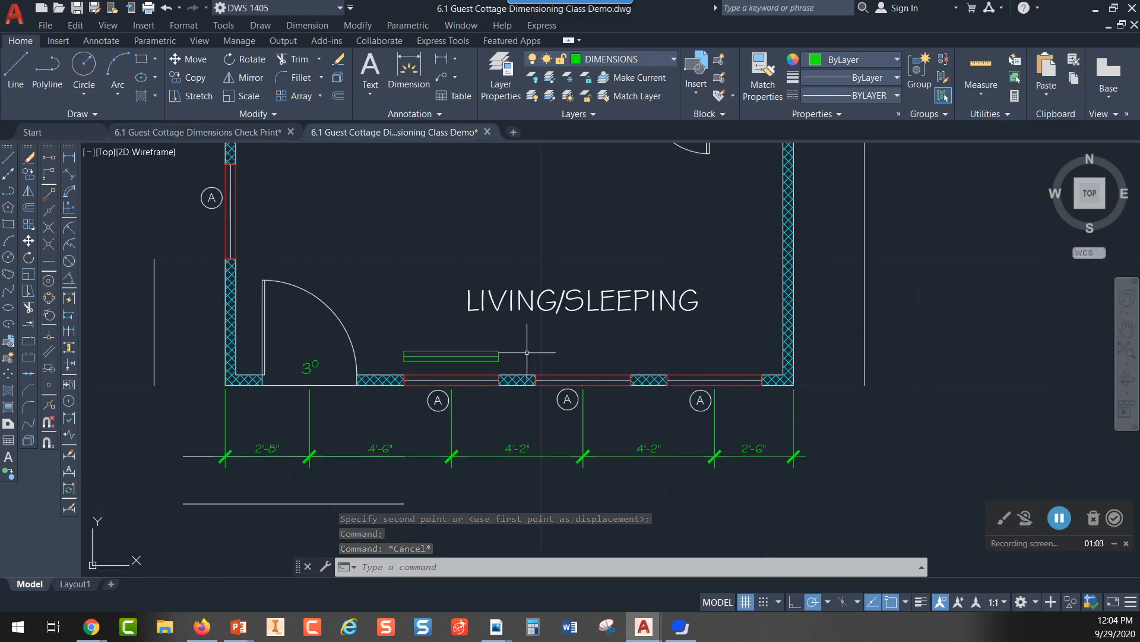
{"action": "left_click", "coordinate": [500, 330]}
{"action": "left_click", "coordinate": [475, 368]}
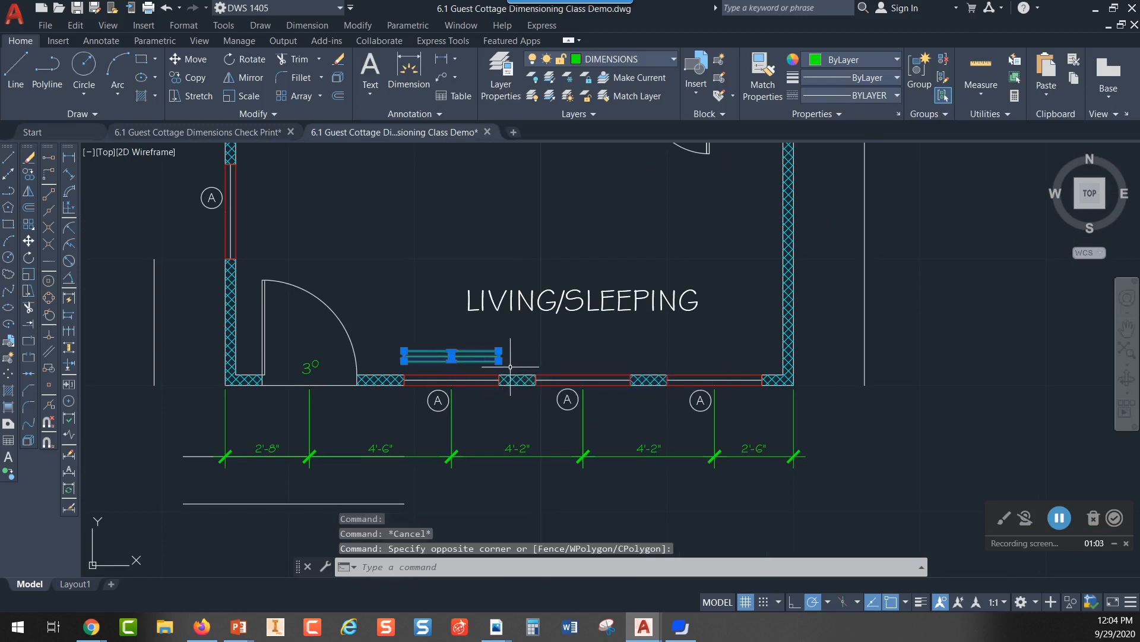
{"action": "key", "text": "Delete"}
- Add an overall linear dimension between the two outer ends of the lower dimension row, placed on the second guide line
{"action": "middle_click_drag", "start_coordinate": [415, 315], "coordinate": [416, 193]}
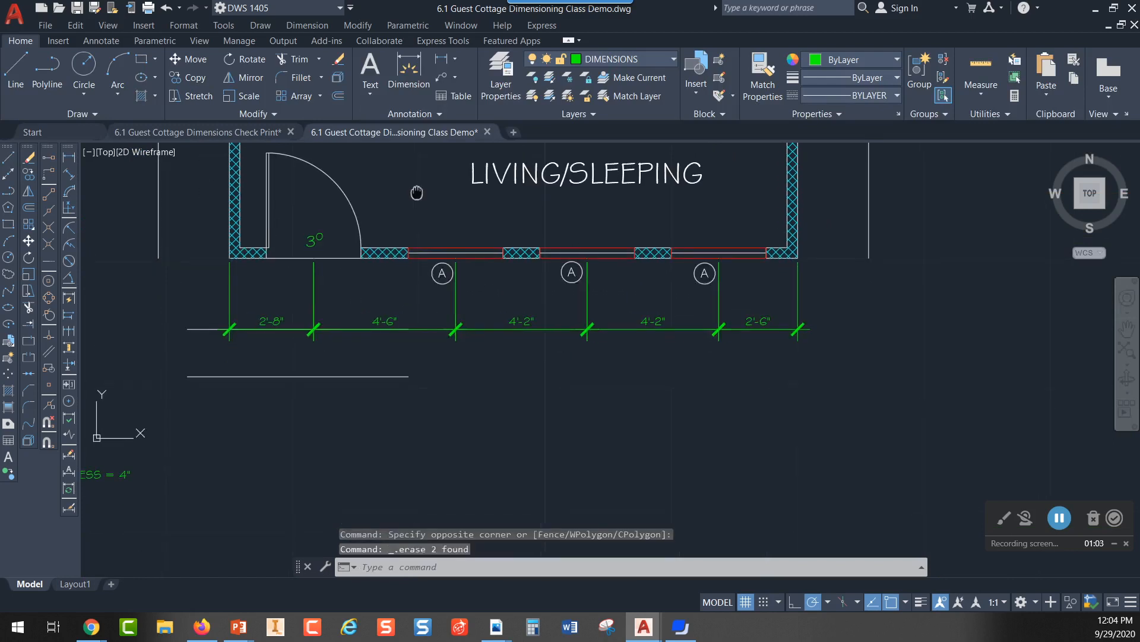
{"action": "left_click", "coordinate": [69, 159]}
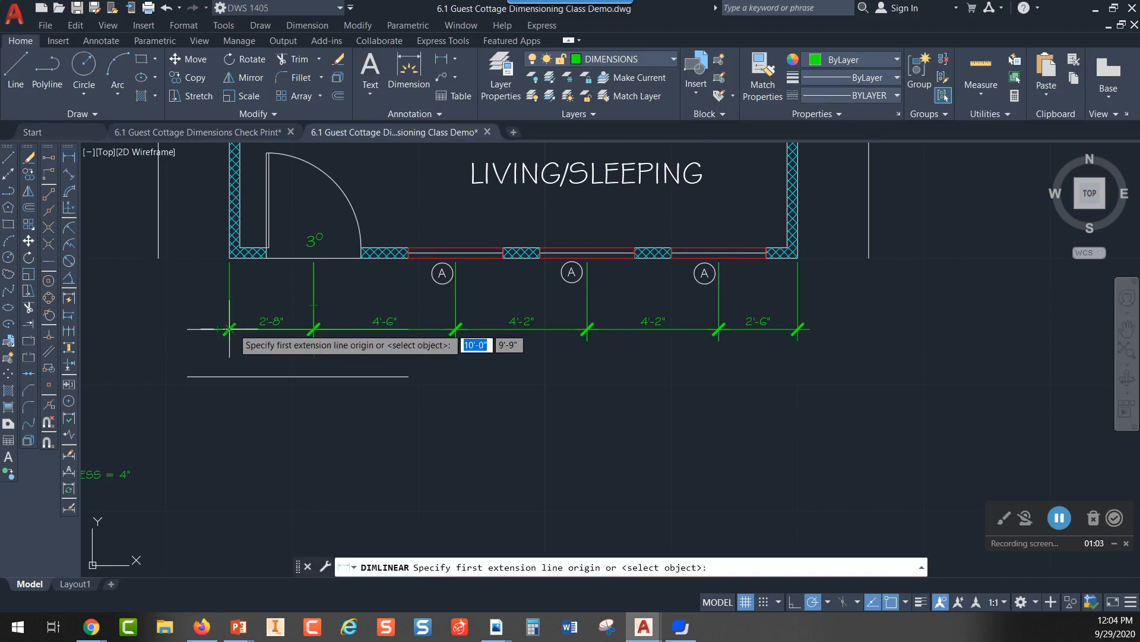
{"action": "left_click", "coordinate": [230, 328]}
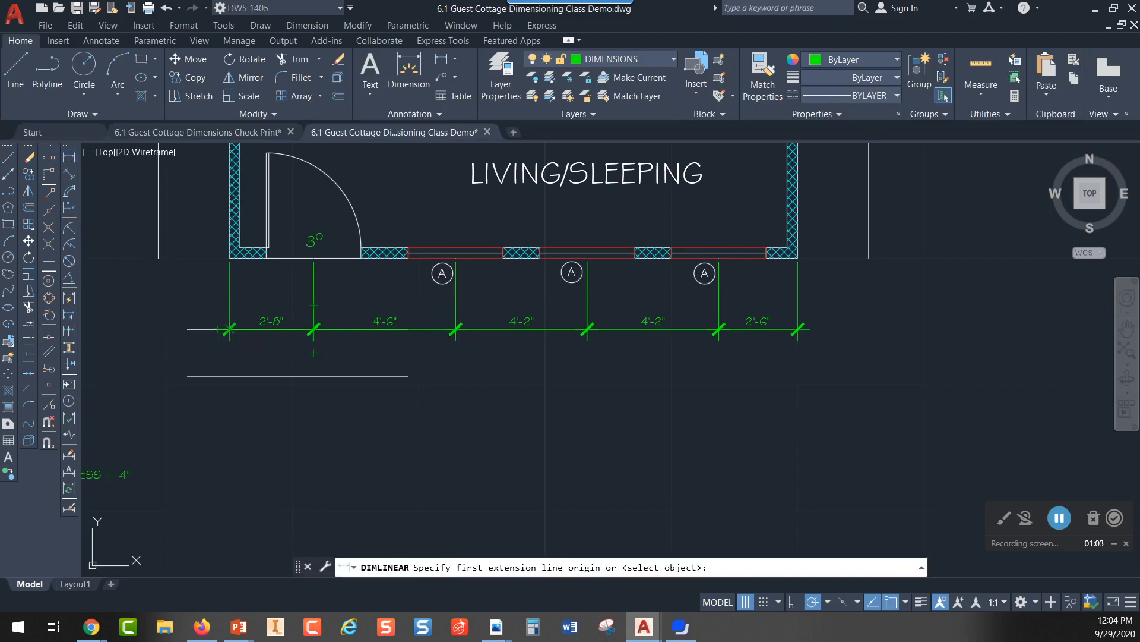
{"action": "left_click", "coordinate": [798, 329]}
{"action": "left_click", "coordinate": [408, 376]}
{"action": "key", "text": "Escape"}
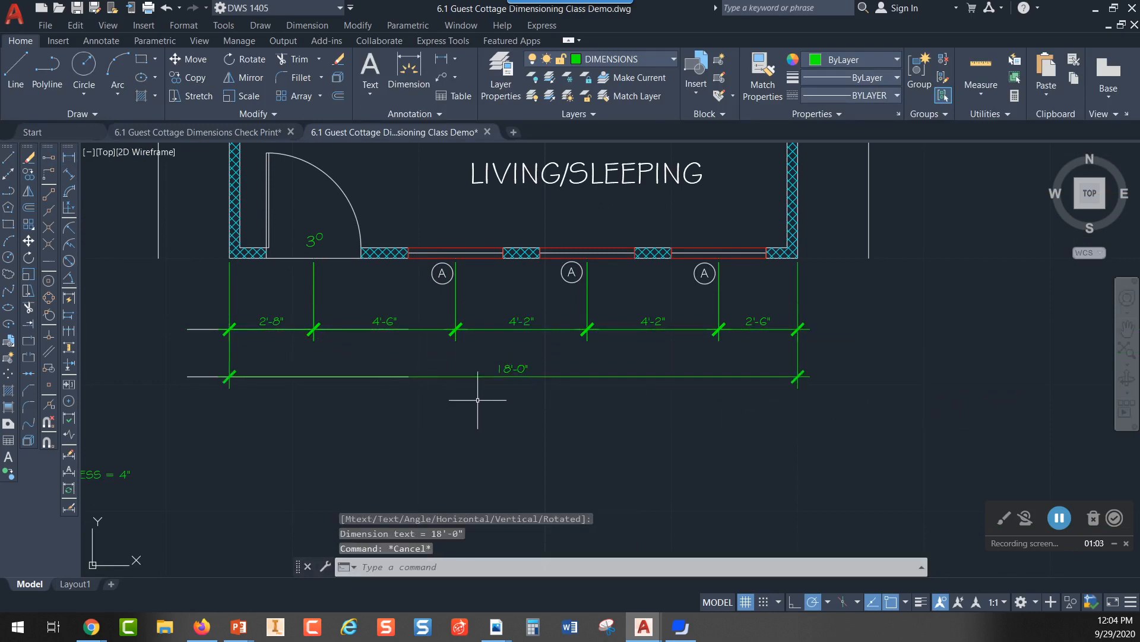
- Erase the two horizontal guide lines beneath the lower wall
{"action": "scroll", "coordinate": [478, 400], "scroll_direction": "up", "scroll_amount": 4}
{"action": "scroll", "coordinate": [543, 364], "scroll_direction": "down", "scroll_amount": 6}
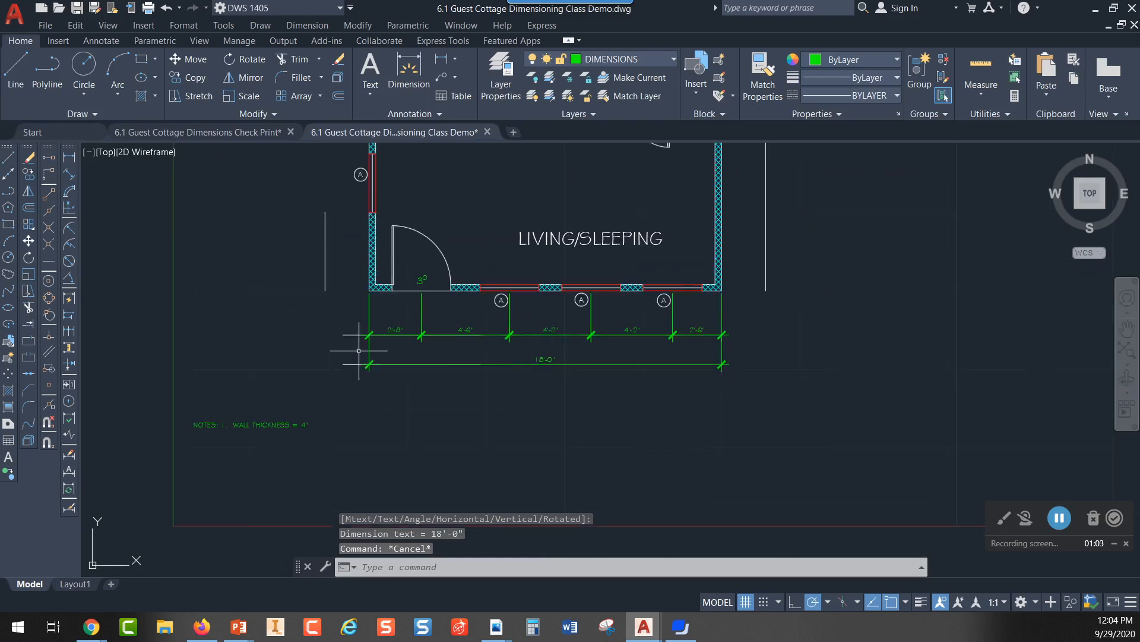
{"action": "left_click", "coordinate": [354, 325]}
{"action": "left_click", "coordinate": [341, 379]}
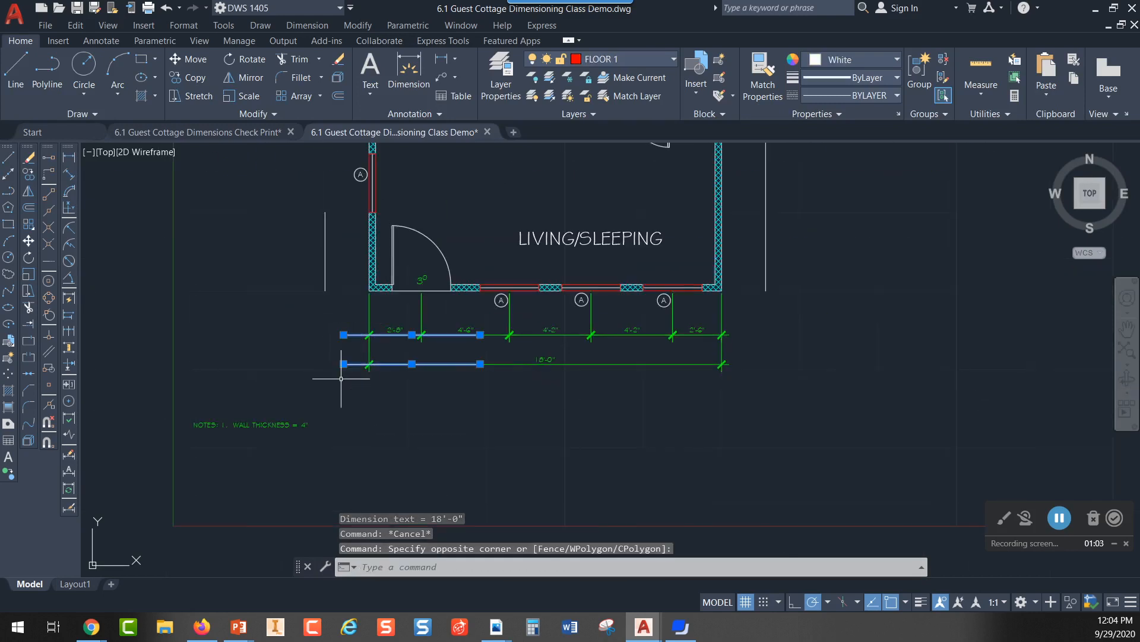
{"action": "key", "text": "Delete"}
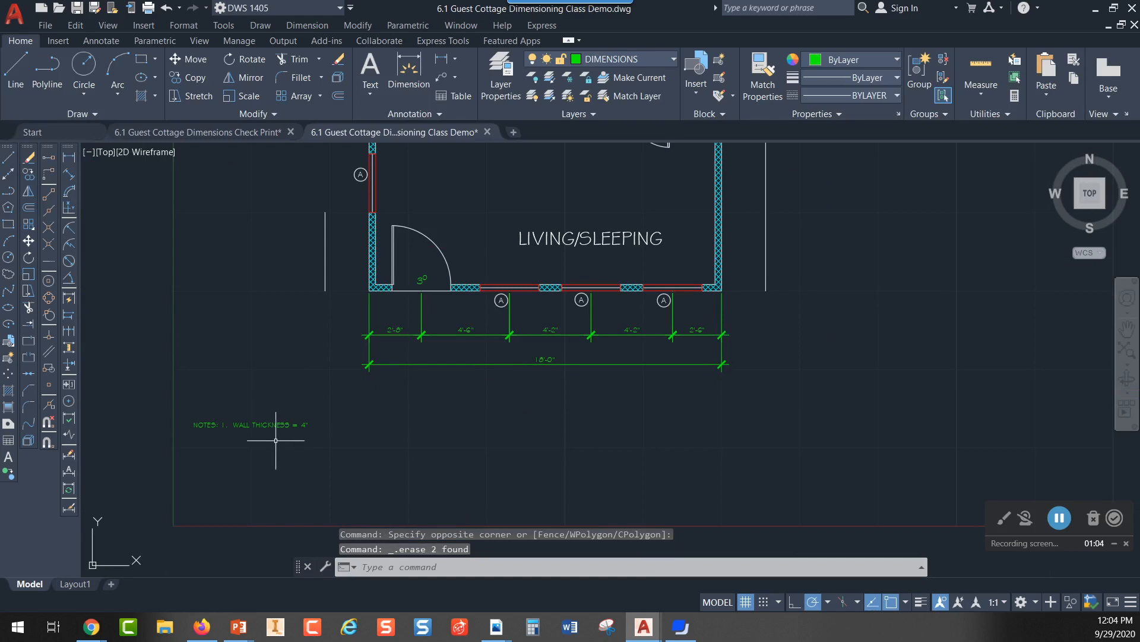
- Write multiline text reading "notes: 1. lsadfjlkjf" just above the wall thickness note, with a 3" text height
{"action": "scroll", "coordinate": [276, 440], "scroll_direction": "up", "scroll_amount": 4}
{"action": "scroll", "coordinate": [255, 395], "scroll_direction": "down", "scroll_amount": 2}
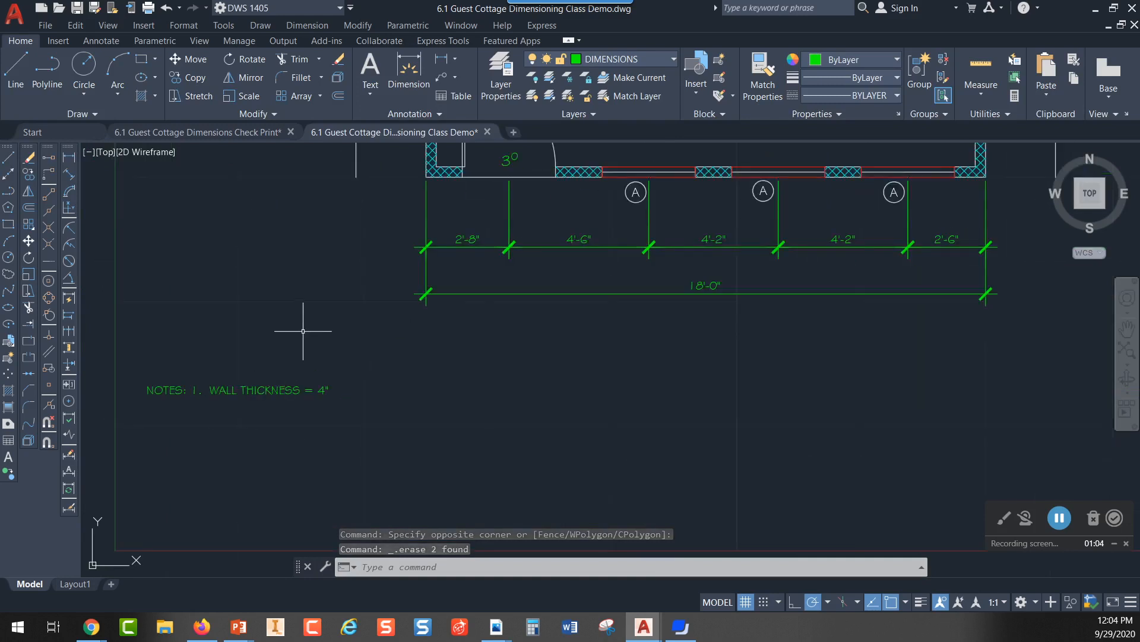
{"action": "middle_click_drag", "start_coordinate": [303, 331], "coordinate": [331, 328]}
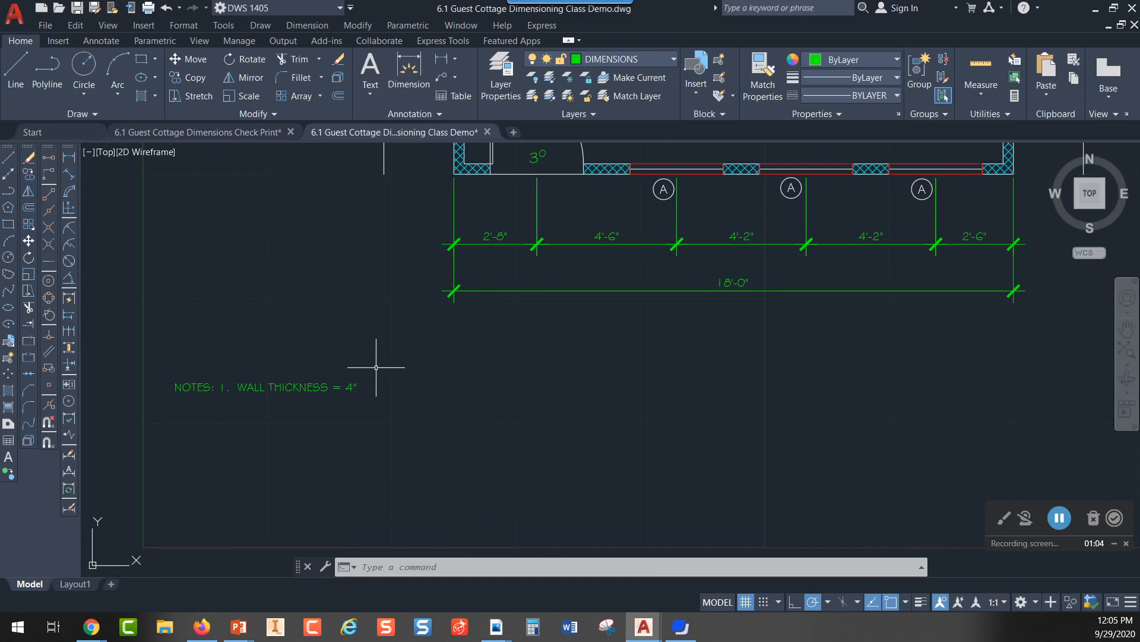
{"action": "middle_click_drag", "start_coordinate": [481, 220], "coordinate": [486, 291]}
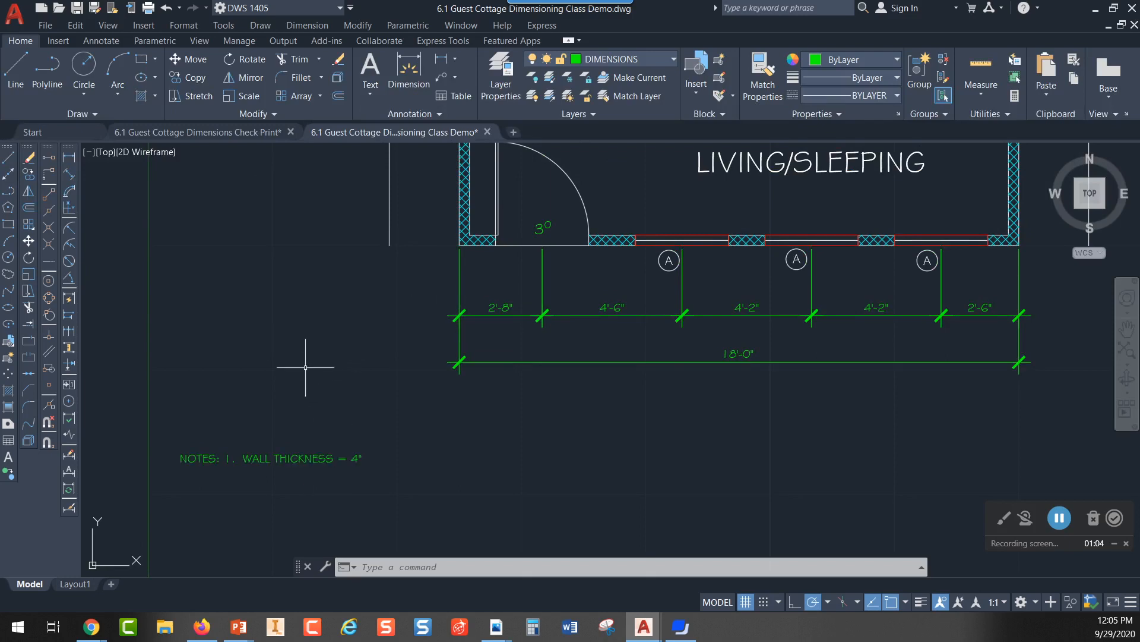
{"action": "left_click", "coordinate": [374, 82]}
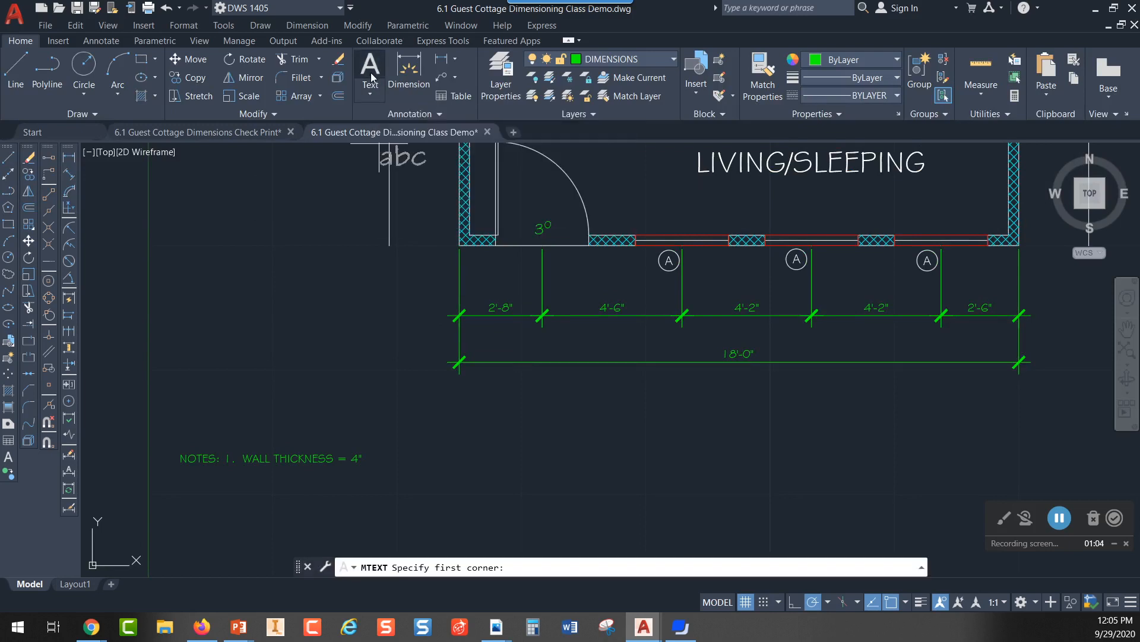
{"action": "left_click", "coordinate": [376, 100]}
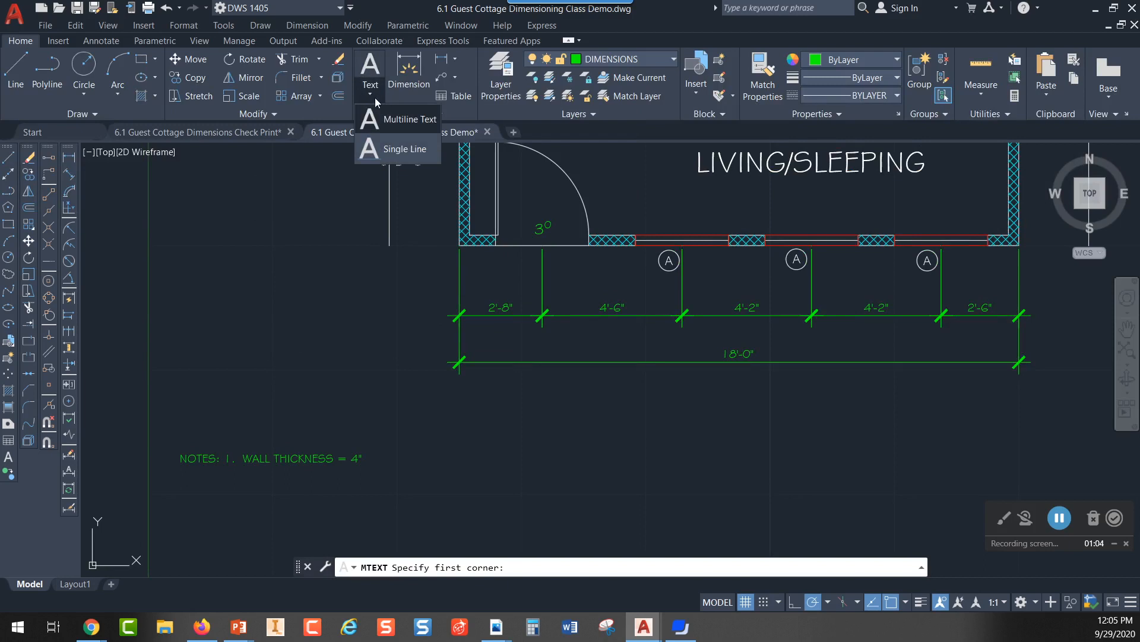
{"action": "left_click", "coordinate": [396, 121]}
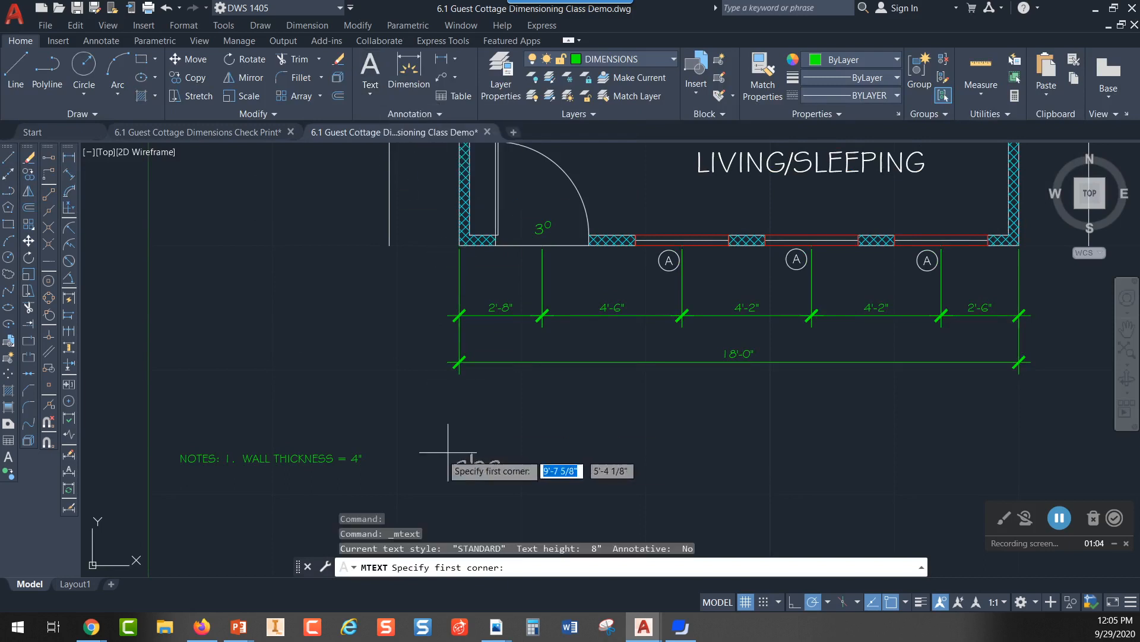
{"action": "left_click", "coordinate": [185, 401]}
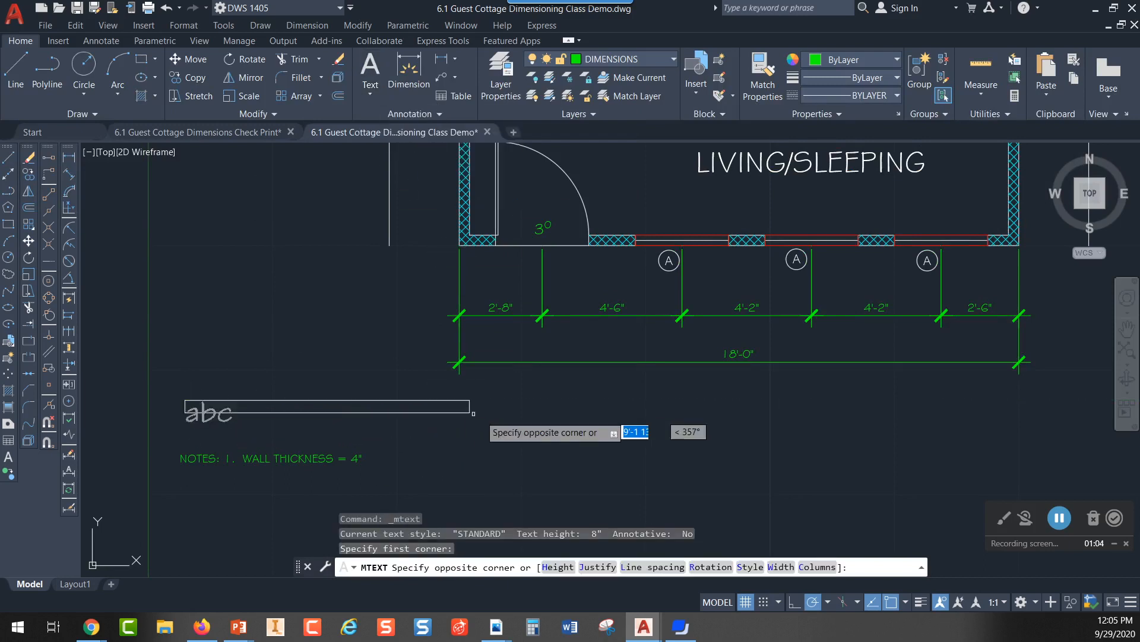
{"action": "left_click", "coordinate": [527, 428]}
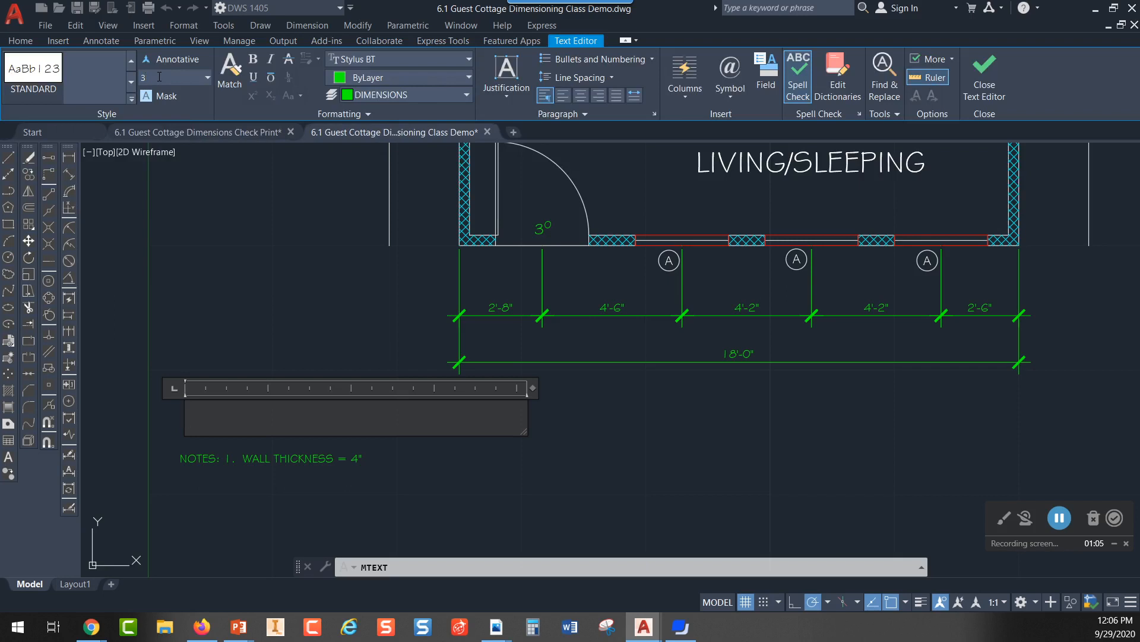
{"action": "type", "text": "\""}
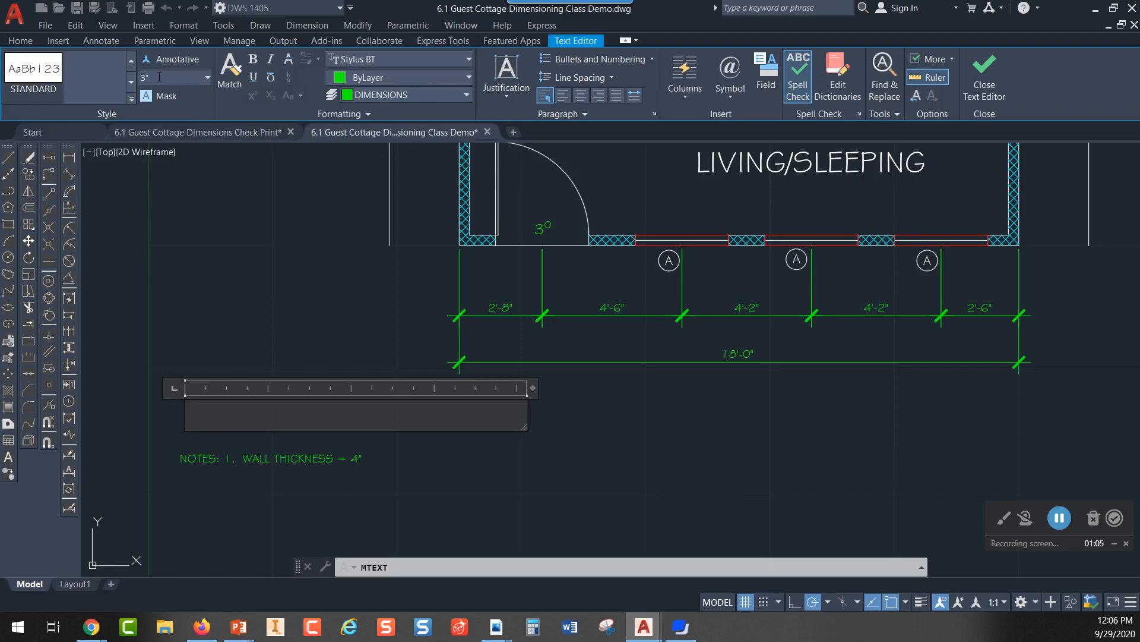
{"action": "key", "text": "Return"}
{"action": "type", "text": "notes: 1. lsadfjlkjf"}
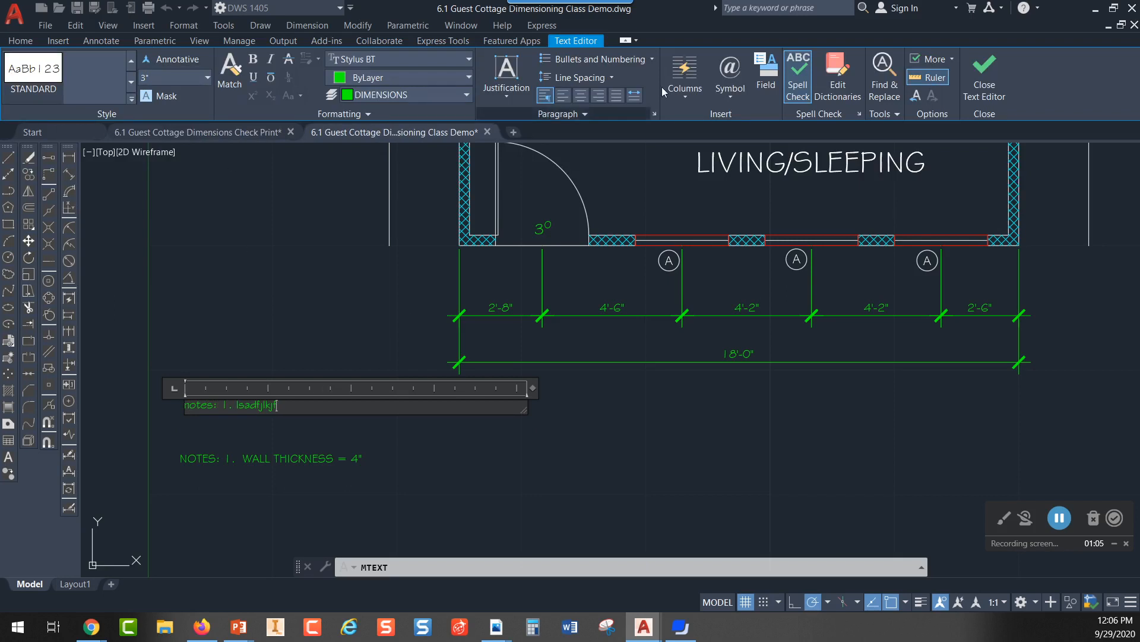
{"action": "left_click", "coordinate": [984, 72]}
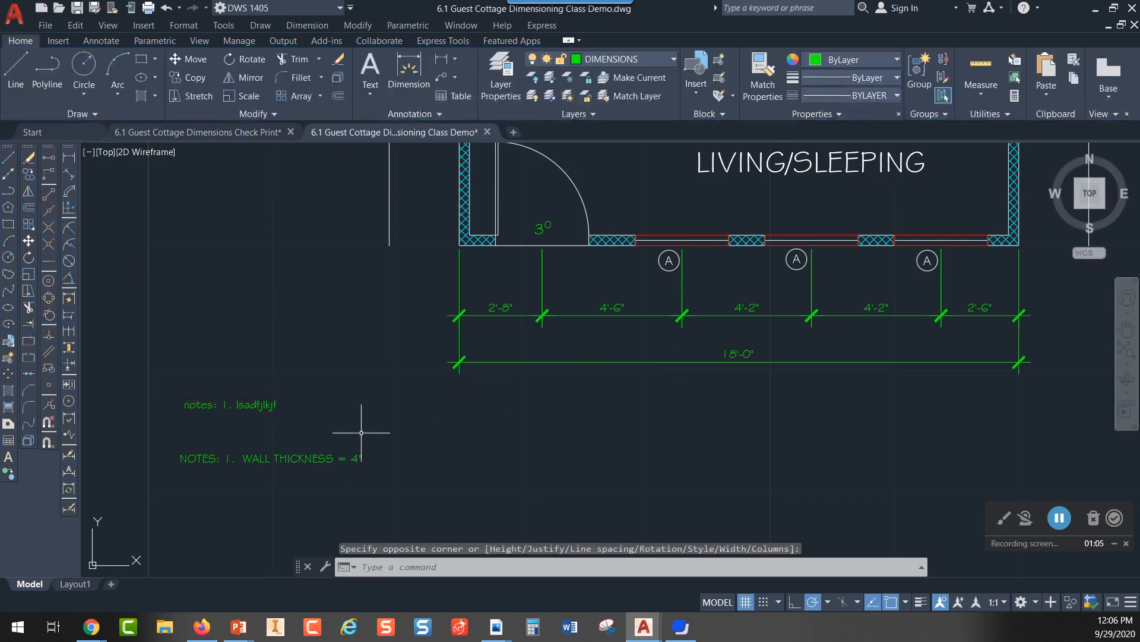
- Erase the sample multiline text above the wall thickness note
{"action": "left_click", "coordinate": [281, 363]}
{"action": "left_click", "coordinate": [268, 409]}
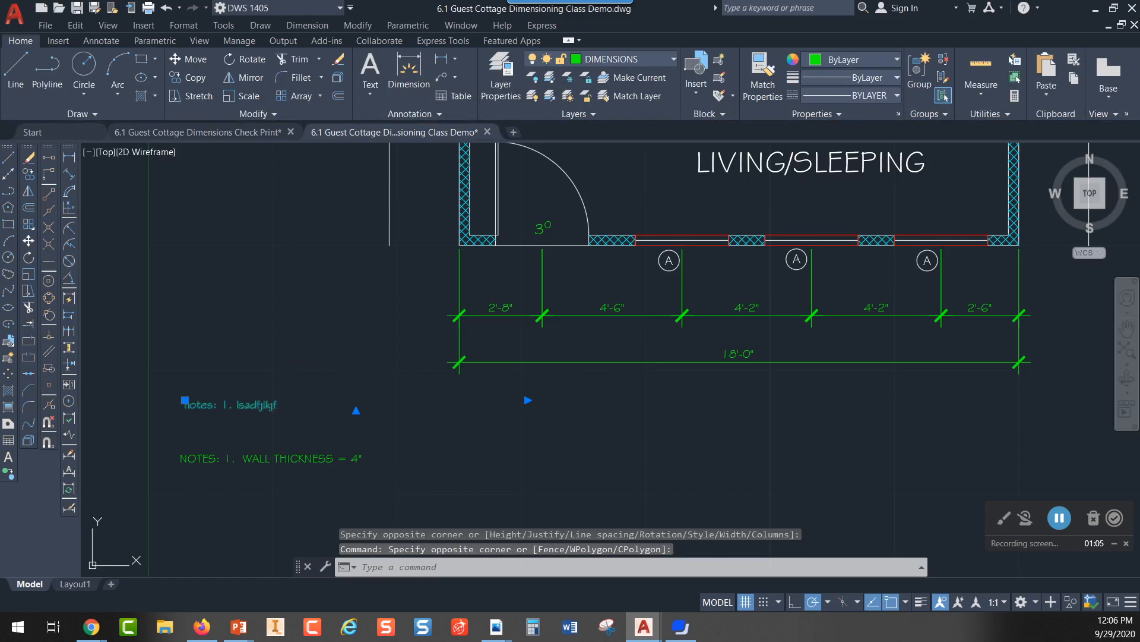
{"action": "key", "text": "Delete"}
- Examine the upper and lower dimension rows, the window tags and the undimensioned side walls of the floor plan
{"action": "scroll", "coordinate": [523, 398], "scroll_direction": "down", "scroll_amount": 4}
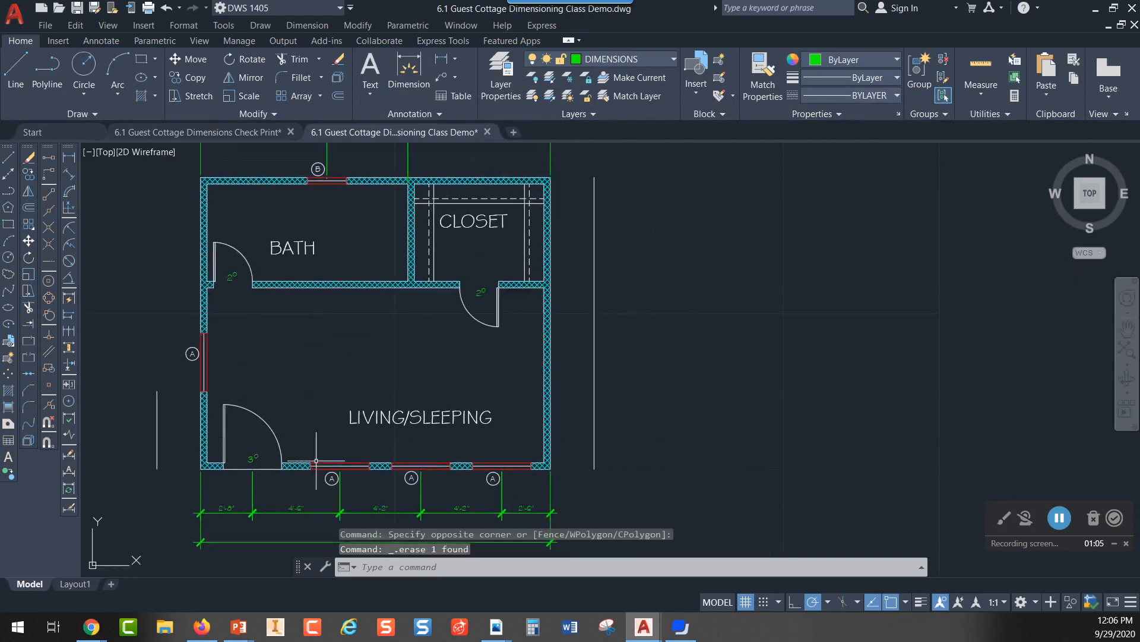
{"action": "scroll", "coordinate": [368, 386], "scroll_direction": "down", "scroll_amount": 2}
{"action": "middle_click_drag", "start_coordinate": [371, 383], "coordinate": [378, 360]}
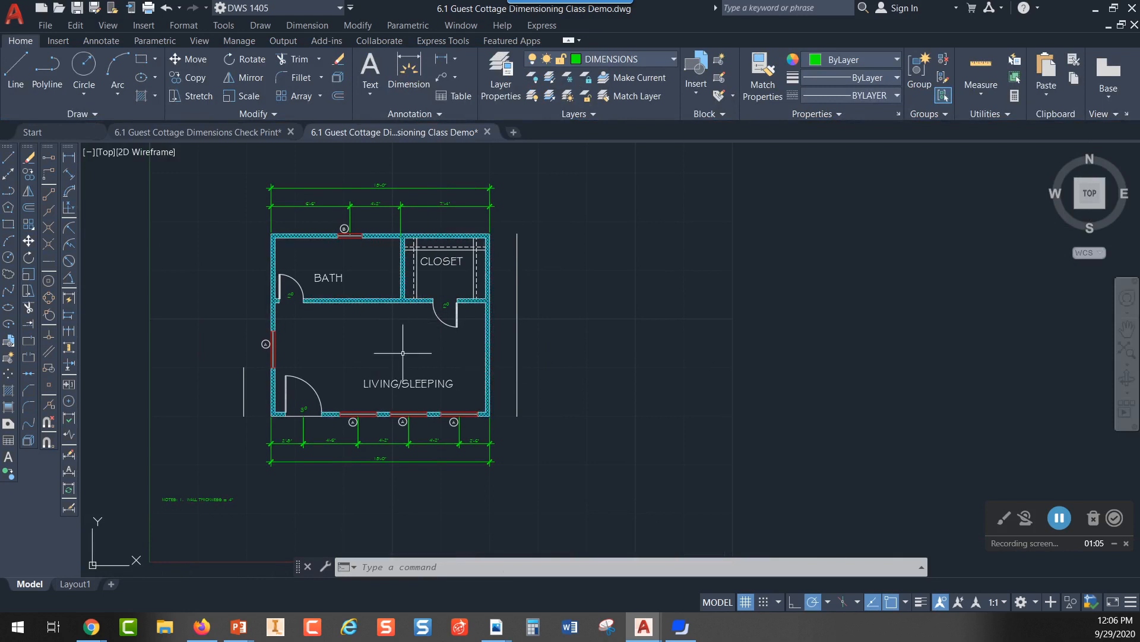
{"action": "middle_click_drag", "start_coordinate": [392, 349], "coordinate": [392, 369]}
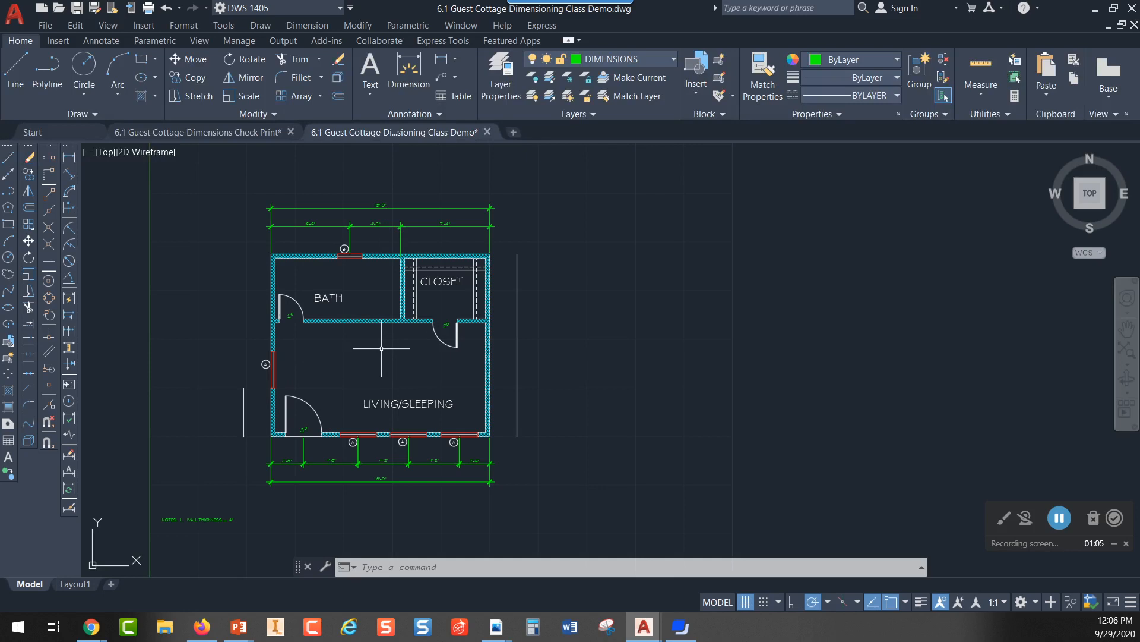
{"action": "scroll", "coordinate": [387, 251], "scroll_direction": "up", "scroll_amount": 4}
{"action": "middle_click_drag", "start_coordinate": [389, 252], "coordinate": [431, 332]}
{"action": "scroll", "coordinate": [430, 356], "scroll_direction": "down", "scroll_amount": 4}
{"action": "scroll", "coordinate": [423, 383], "scroll_direction": "up", "scroll_amount": 2}
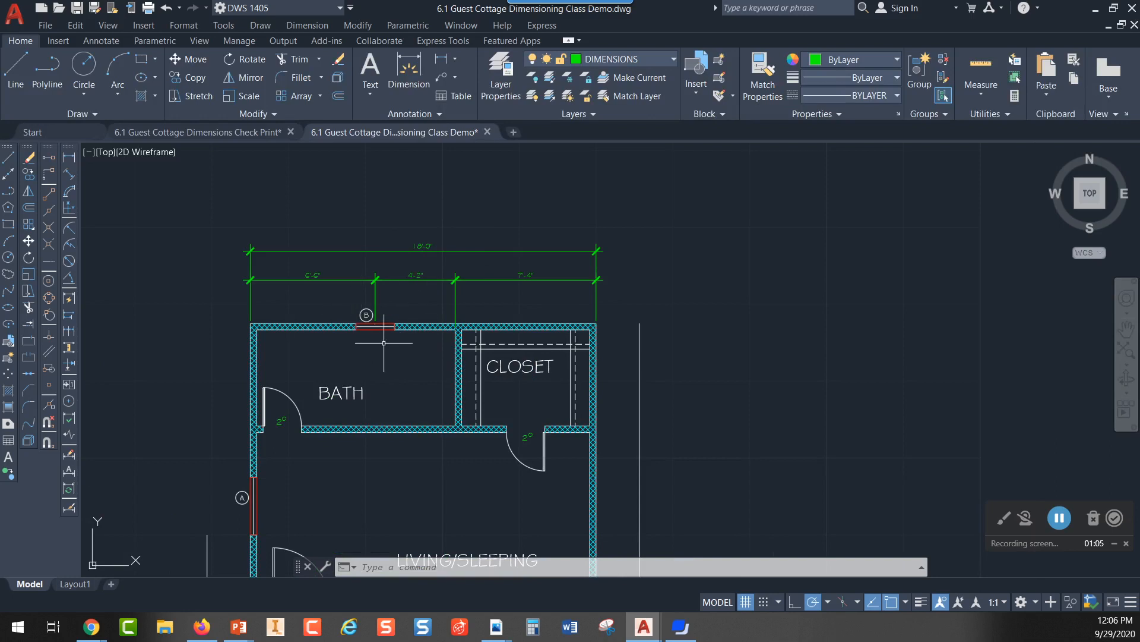
{"action": "mouse_move", "coordinate": [414, 364]}
{"action": "middle_mouse_down"}
{"action": "mouse_move", "coordinate": [396, 403]}
{"action": "mouse_move", "coordinate": [342, 244]}
{"action": "middle_mouse_up"}
{"action": "middle_click_drag", "start_coordinate": [284, 378], "coordinate": [353, 369]}
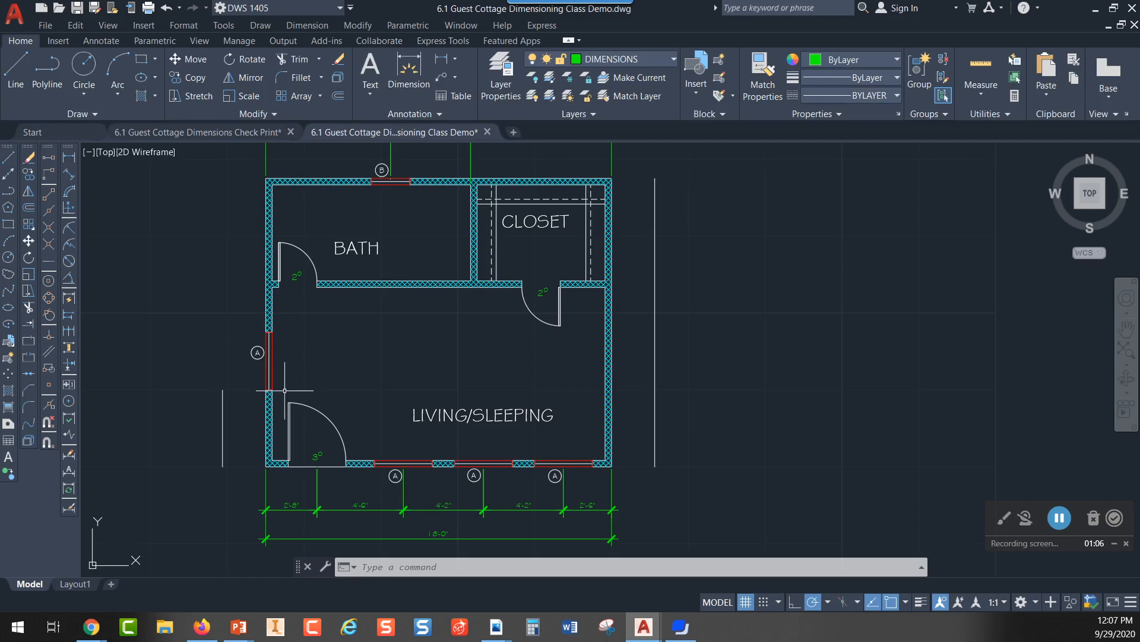
- Review the whole floor plan in model space, from the lower dimension rows to the vertical guide lines beside the side walls
{"action": "middle_click_drag", "start_coordinate": [485, 422], "coordinate": [458, 327]}
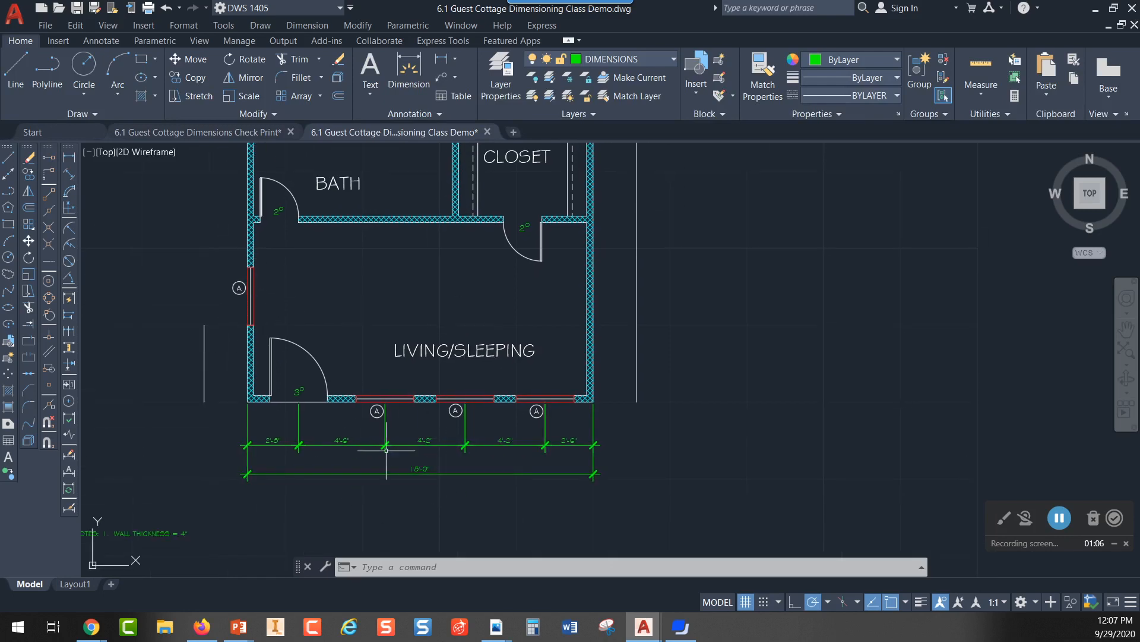
{"action": "middle_click_drag", "start_coordinate": [485, 303], "coordinate": [439, 348]}
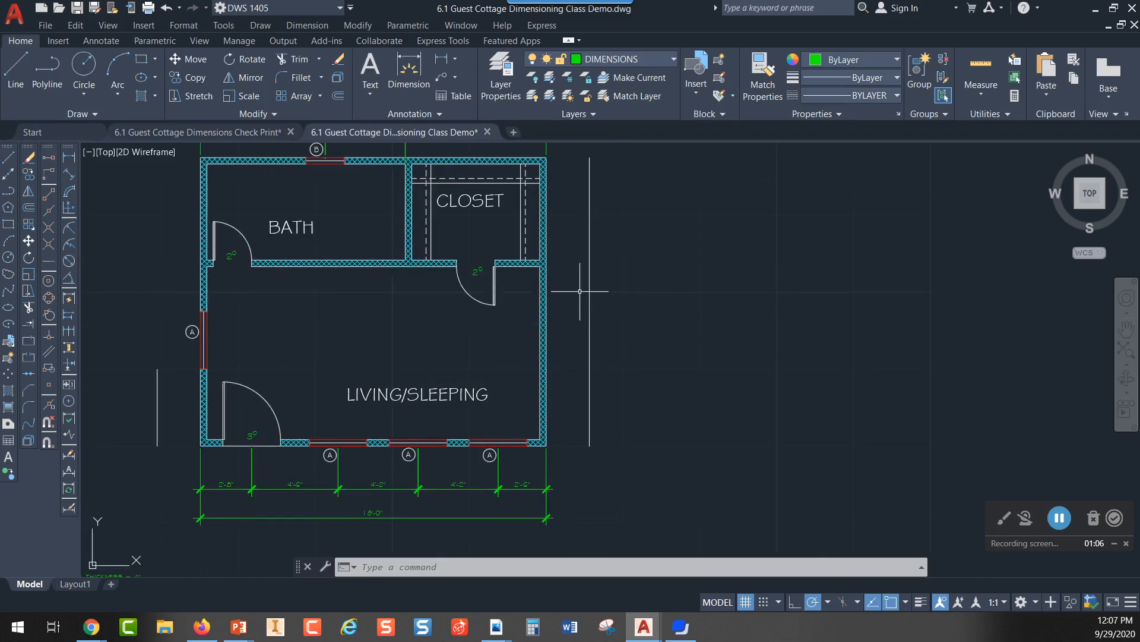
{"action": "scroll", "coordinate": [592, 297], "scroll_direction": "down", "scroll_amount": 2}
{"action": "middle_click_drag", "start_coordinate": [596, 316], "coordinate": [602, 356]}
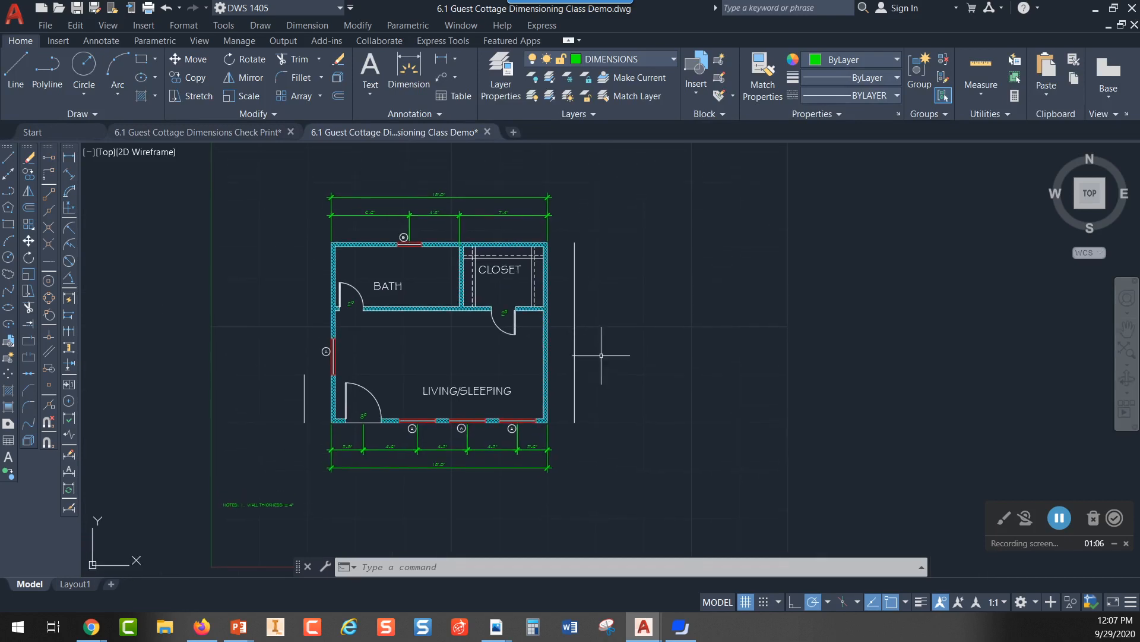
{"action": "scroll", "coordinate": [601, 355], "scroll_direction": "up", "scroll_amount": 2}
{"action": "scroll", "coordinate": [606, 352], "scroll_direction": "down", "scroll_amount": 2}
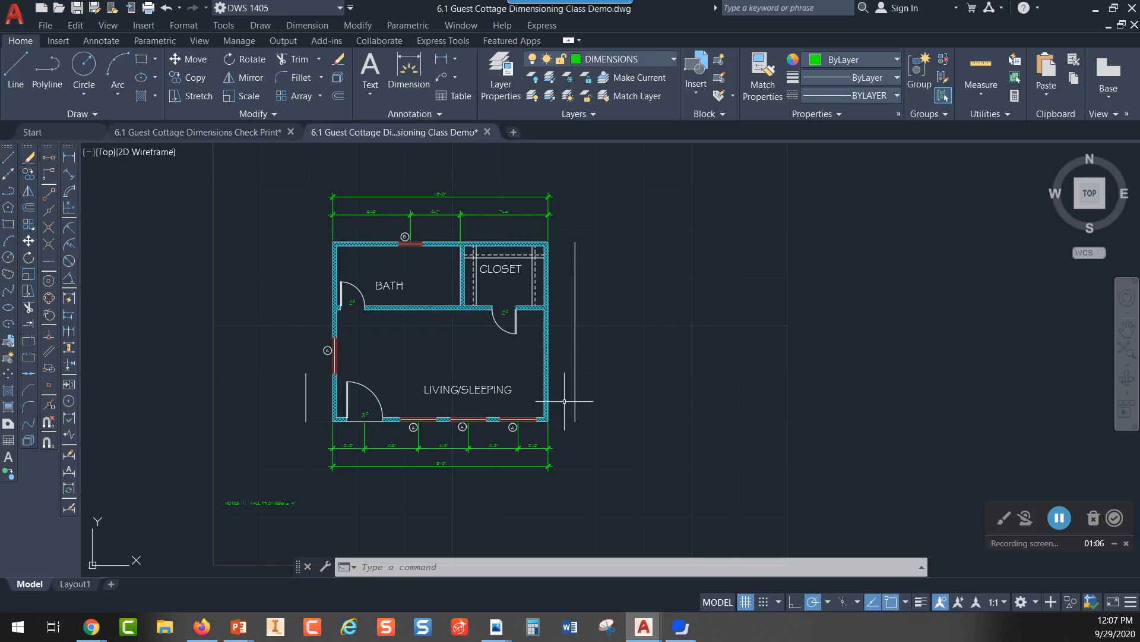
{"action": "scroll", "coordinate": [573, 407], "scroll_direction": "down", "scroll_amount": 2}
{"action": "scroll", "coordinate": [582, 413], "scroll_direction": "up", "scroll_amount": 2}
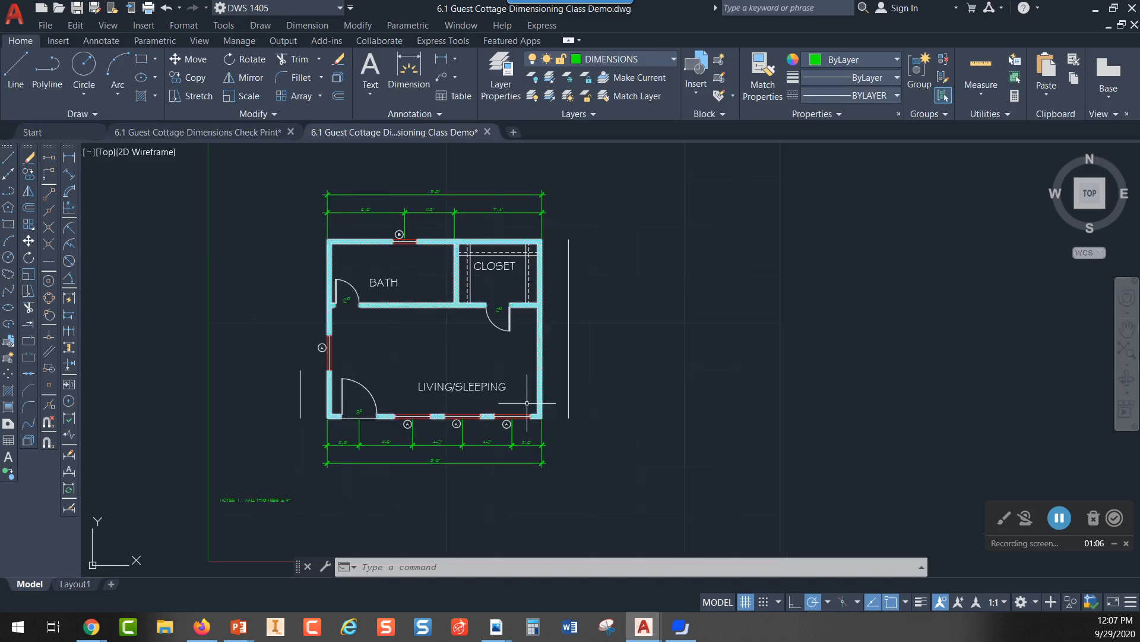
- Open Layout1 and examine the lower dimension rows and window tags, followed by the full sheet
{"action": "left_click", "coordinate": [76, 585]}
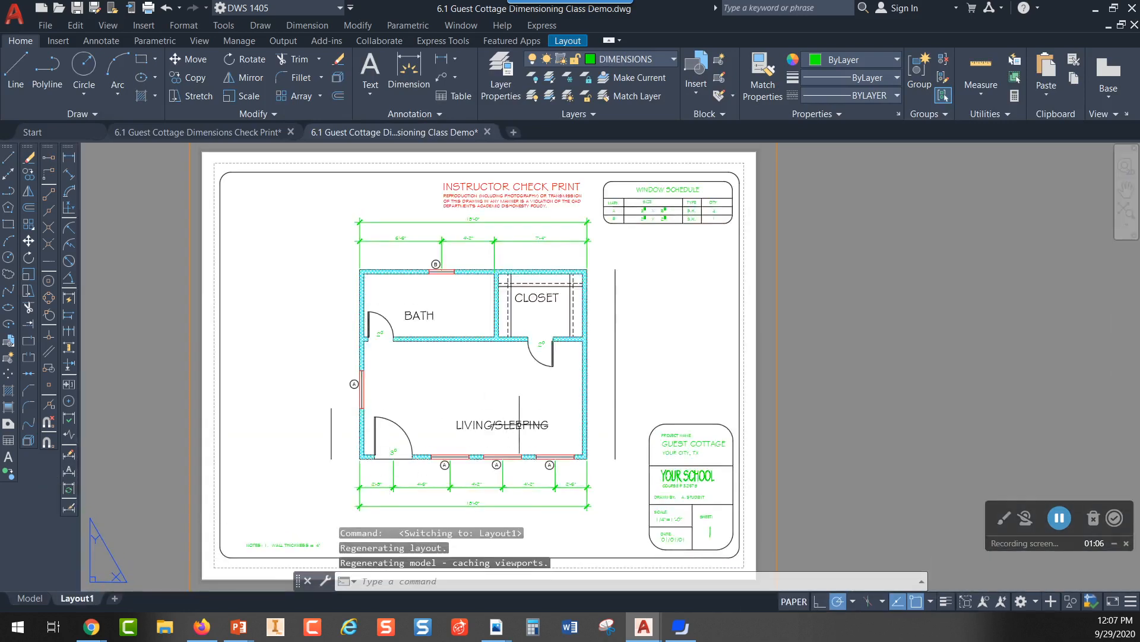
{"action": "middle_click_drag", "start_coordinate": [523, 463], "coordinate": [474, 356]}
{"action": "scroll", "coordinate": [467, 396], "scroll_direction": "up", "scroll_amount": 6}
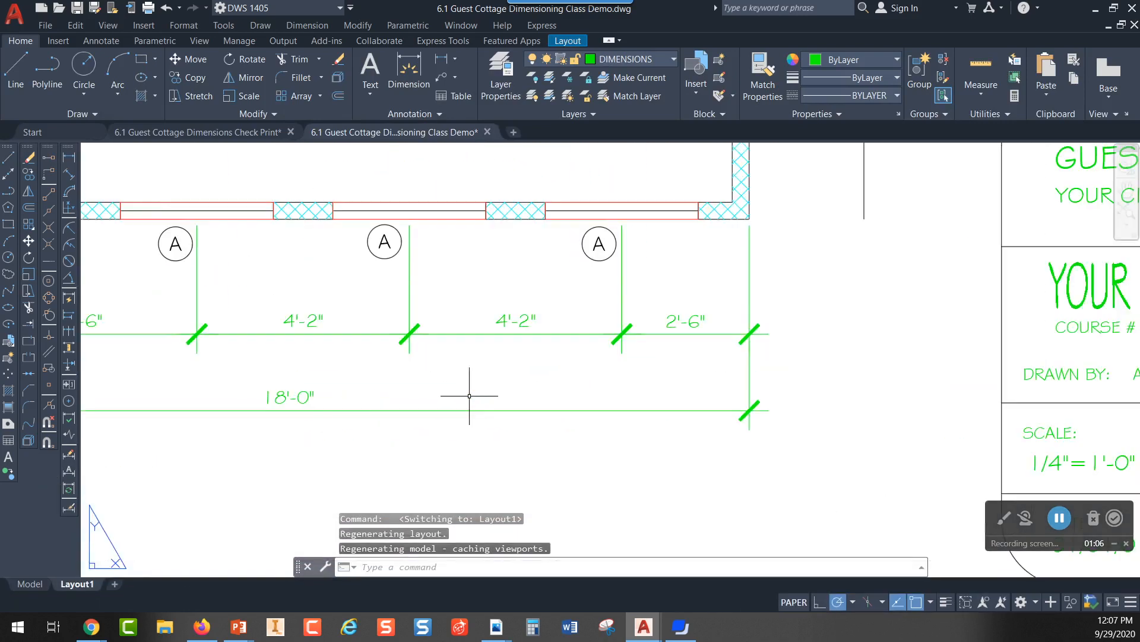
{"action": "scroll", "coordinate": [374, 364], "scroll_direction": "down", "scroll_amount": 2}
{"action": "scroll", "coordinate": [372, 365], "scroll_direction": "down", "scroll_amount": 2}
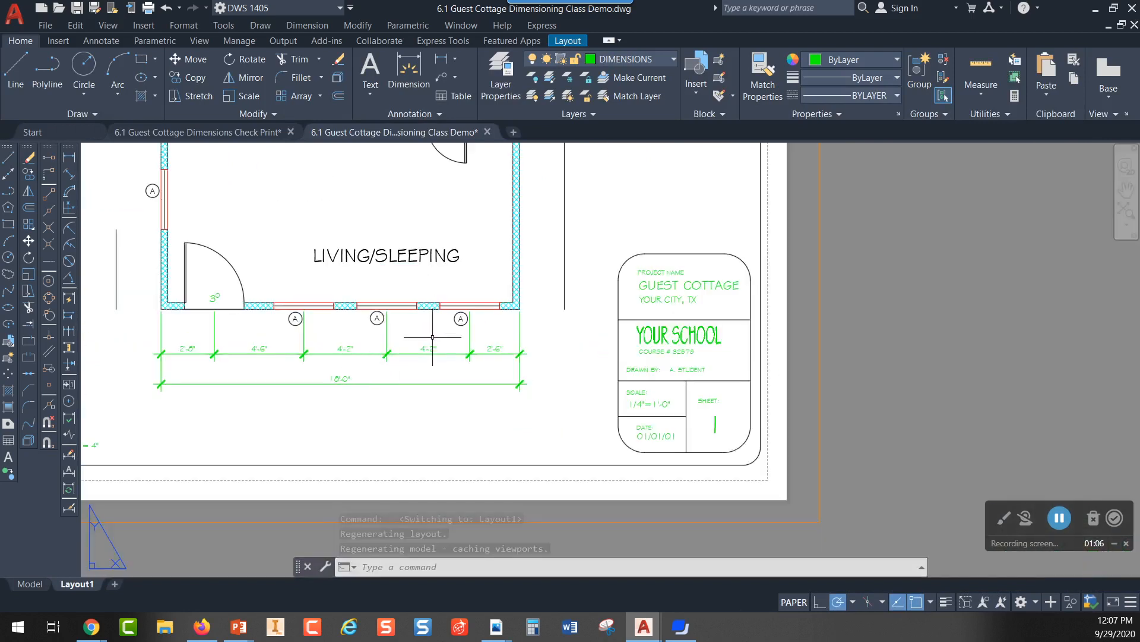
{"action": "scroll", "coordinate": [455, 297], "scroll_direction": "down", "scroll_amount": 3}
{"action": "middle_click_drag", "start_coordinate": [443, 289], "coordinate": [484, 400]}
{"action": "scroll", "coordinate": [512, 362], "scroll_direction": "down", "scroll_amount": 2}
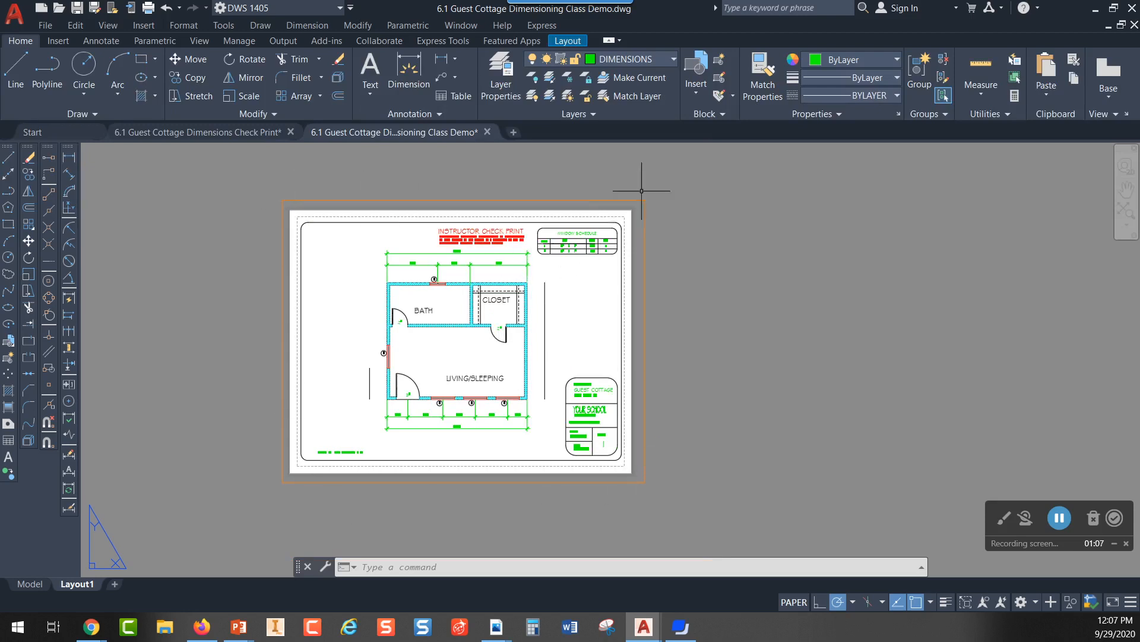
{"action": "scroll", "coordinate": [566, 327], "scroll_direction": "up", "scroll_amount": 2}
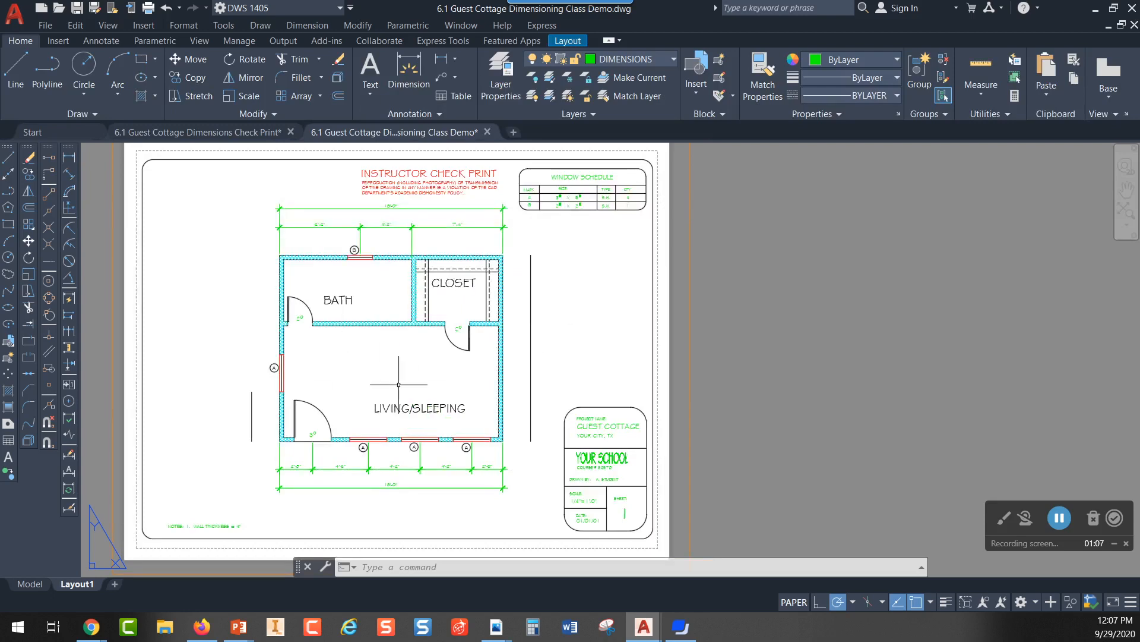
- Check the scale of the layout's existing viewport, leaving it deselected
{"action": "left_click", "coordinate": [723, 332]}
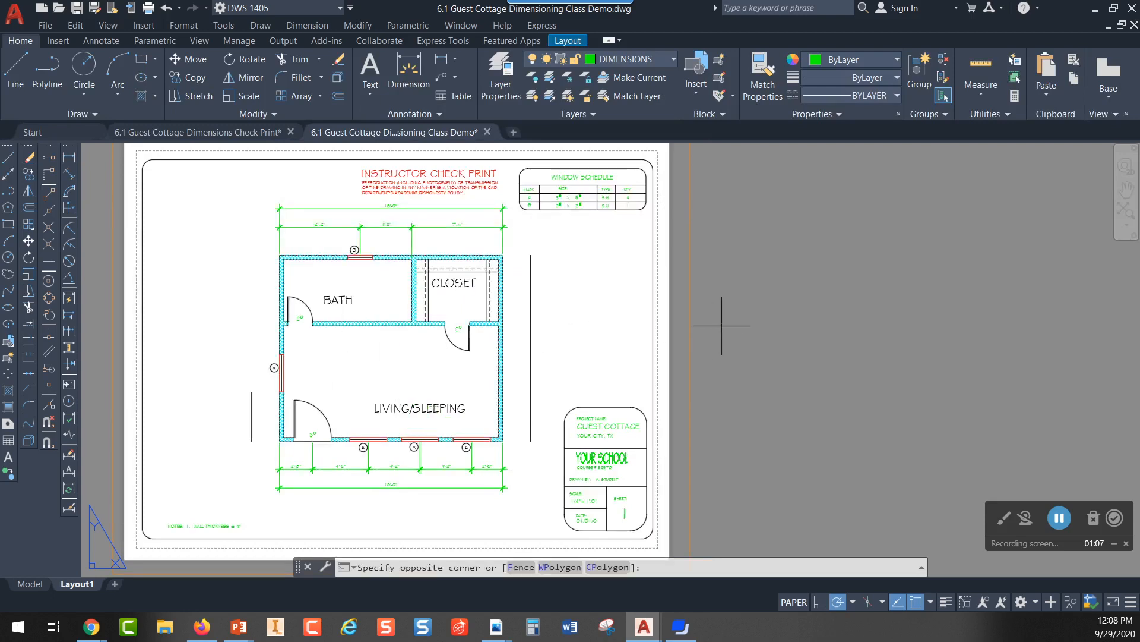
{"action": "left_click", "coordinate": [691, 333]}
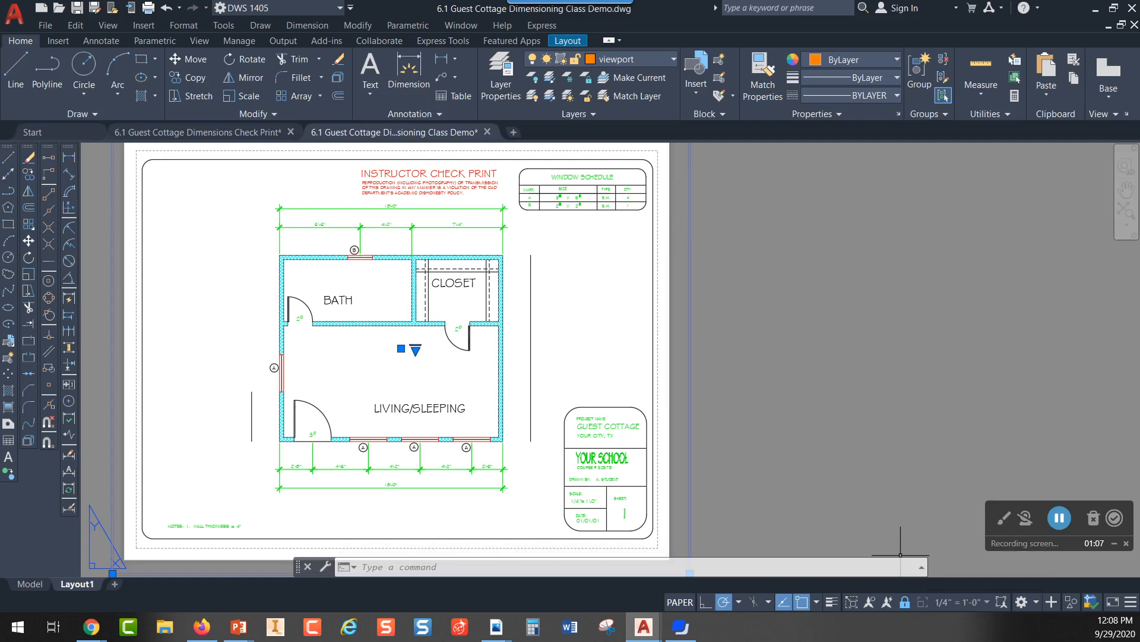
{"action": "left_click", "coordinate": [772, 383]}
{"action": "key", "text": "Escape"}
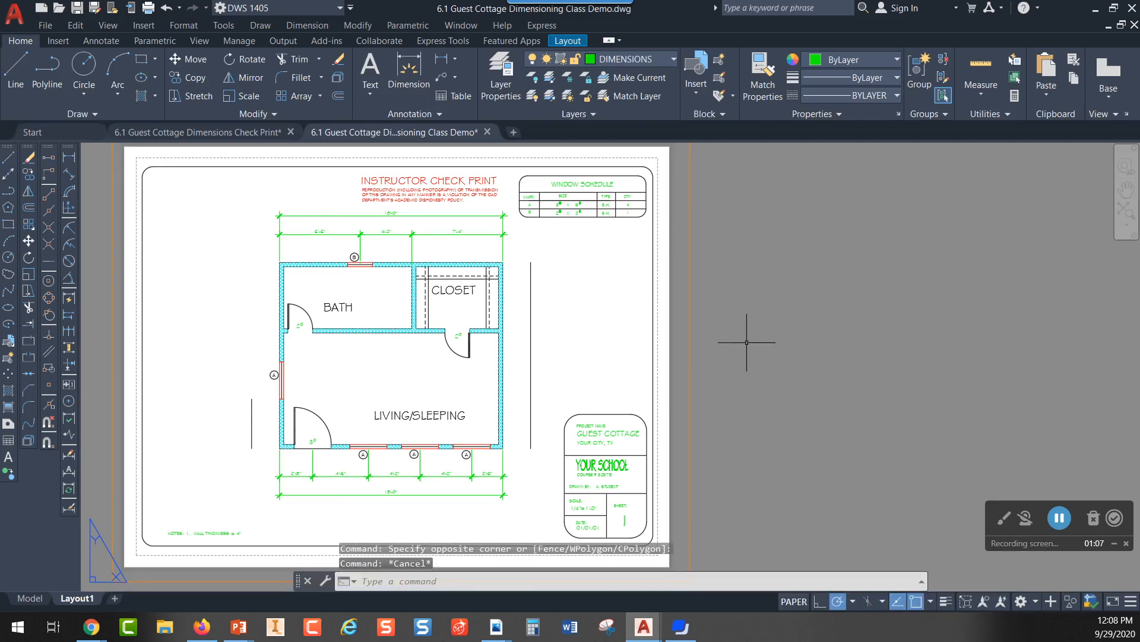
- Delete the existing viewport around the sheet on Layout1
{"action": "scroll", "coordinate": [747, 342], "scroll_direction": "down", "scroll_amount": 2}
{"action": "middle_click_drag", "start_coordinate": [756, 353], "coordinate": [649, 344]}
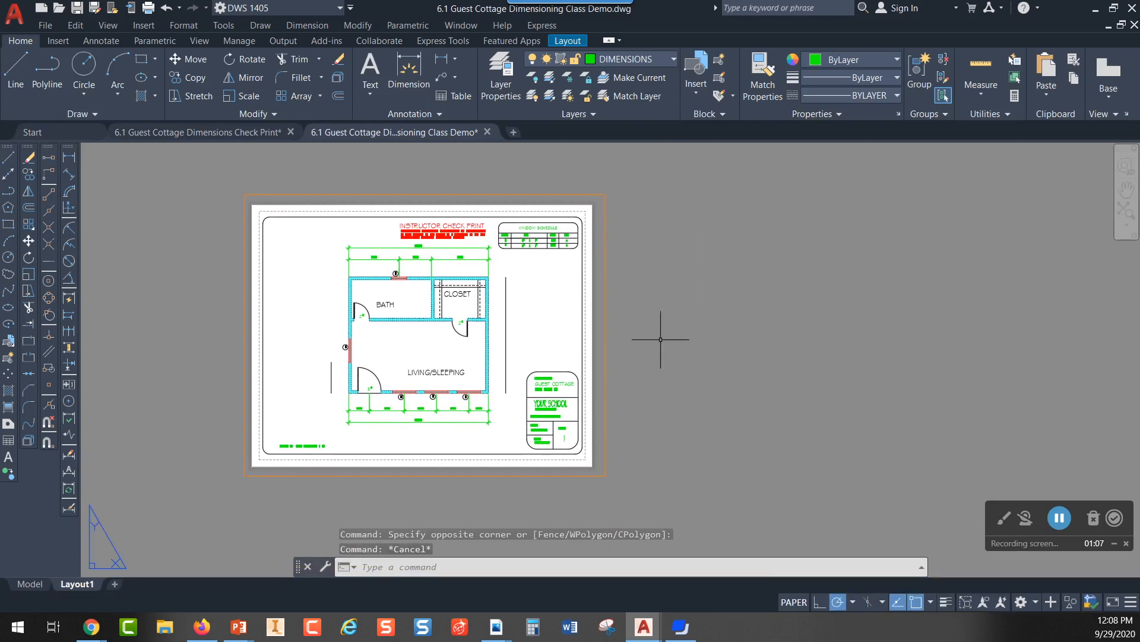
{"action": "scroll", "coordinate": [633, 303], "scroll_direction": "up", "scroll_amount": 2}
{"action": "scroll", "coordinate": [634, 303], "scroll_direction": "down", "scroll_amount": 2}
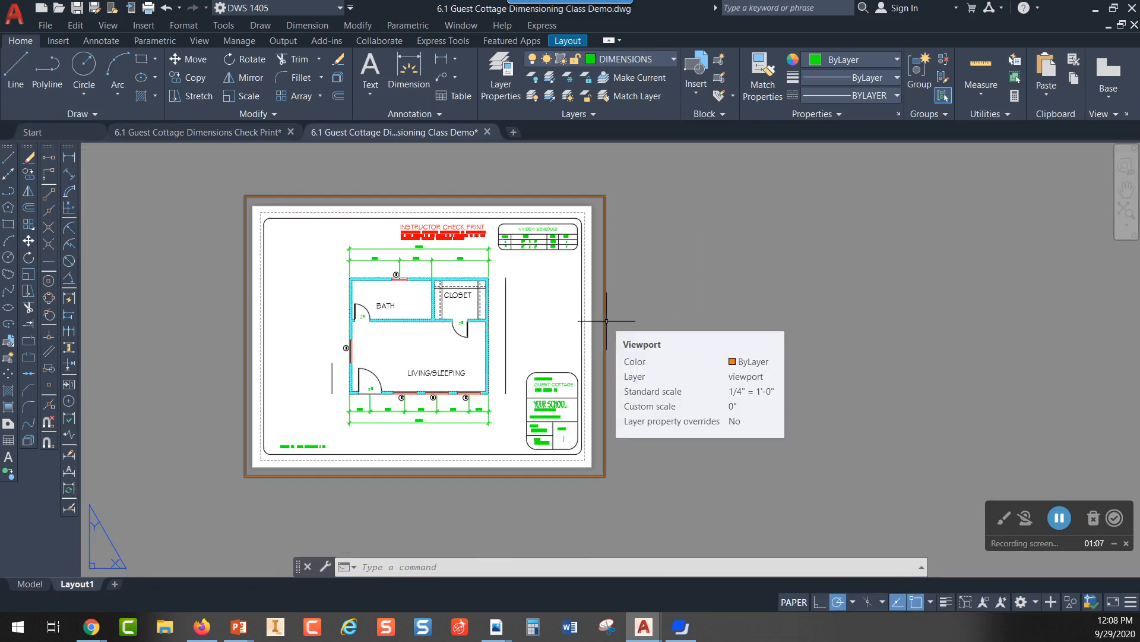
{"action": "left_click", "coordinate": [607, 321]}
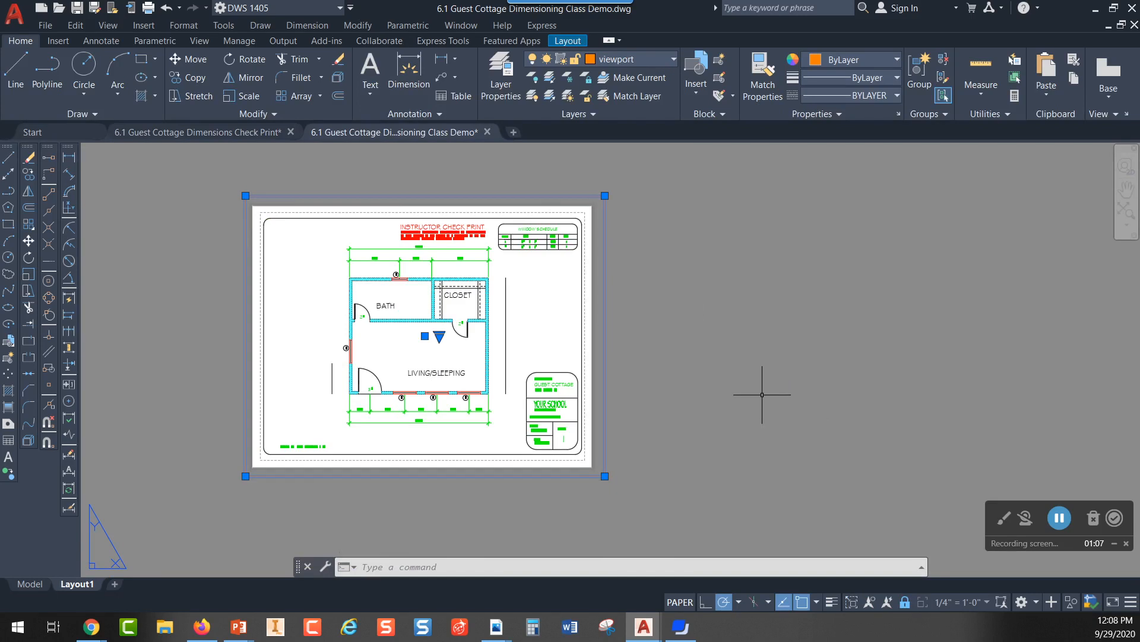
{"action": "key", "text": "Delete"}
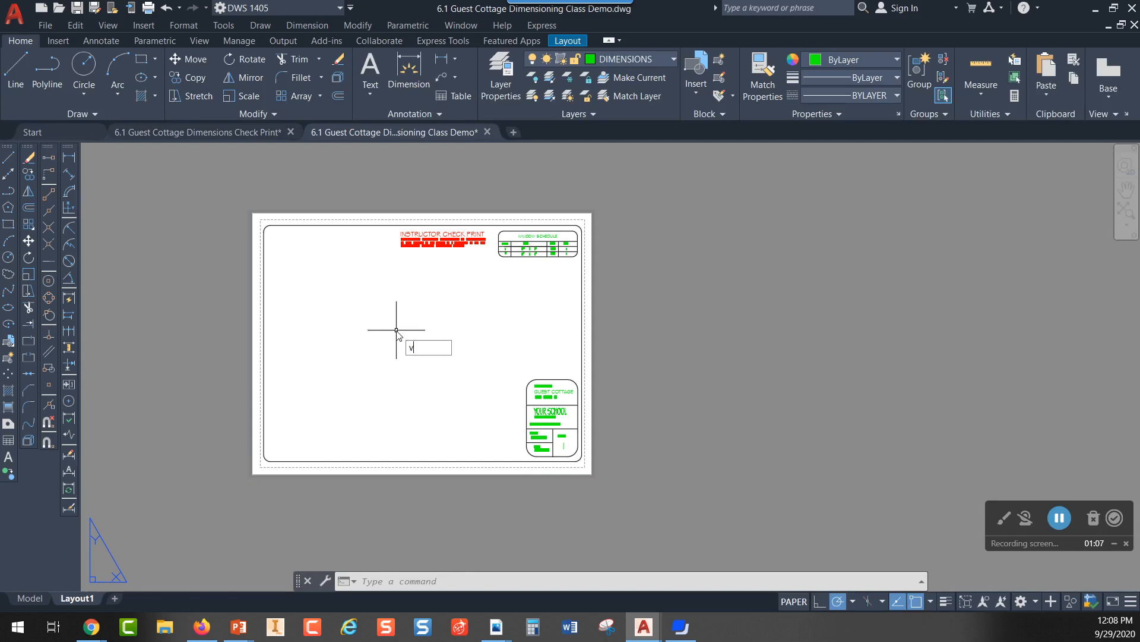
- Create a single viewport with VPORTS, its opposite corners just outside the upper-left and lower-right corners of the sheet
{"action": "type", "text": "POo"}
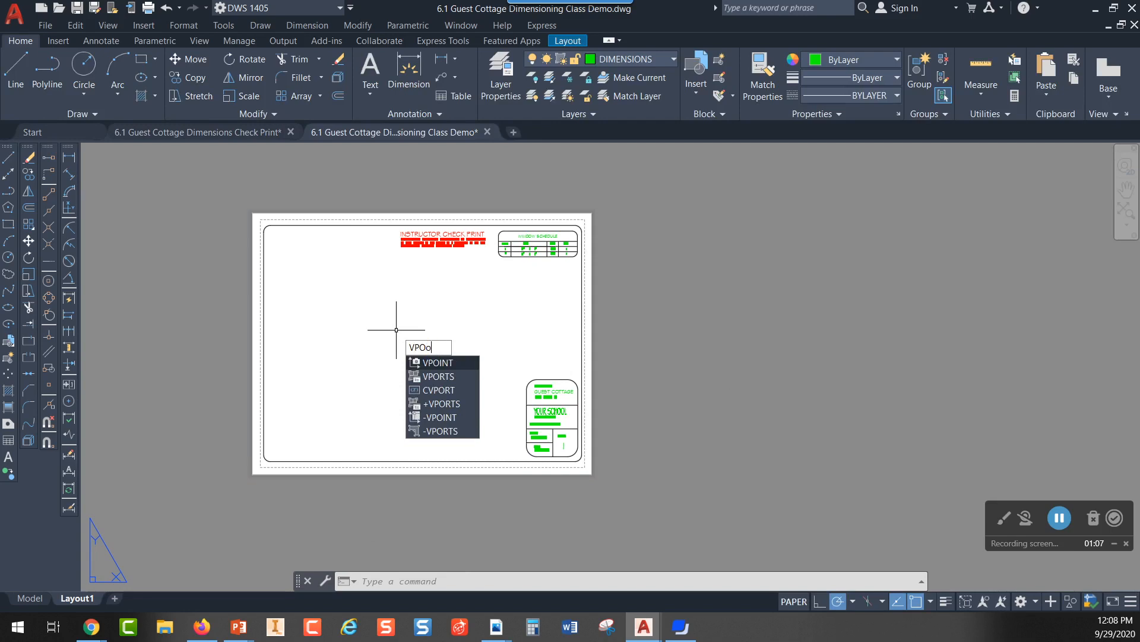
{"action": "key", "text": "BackSpace"}
{"action": "type", "text": "RTS"}
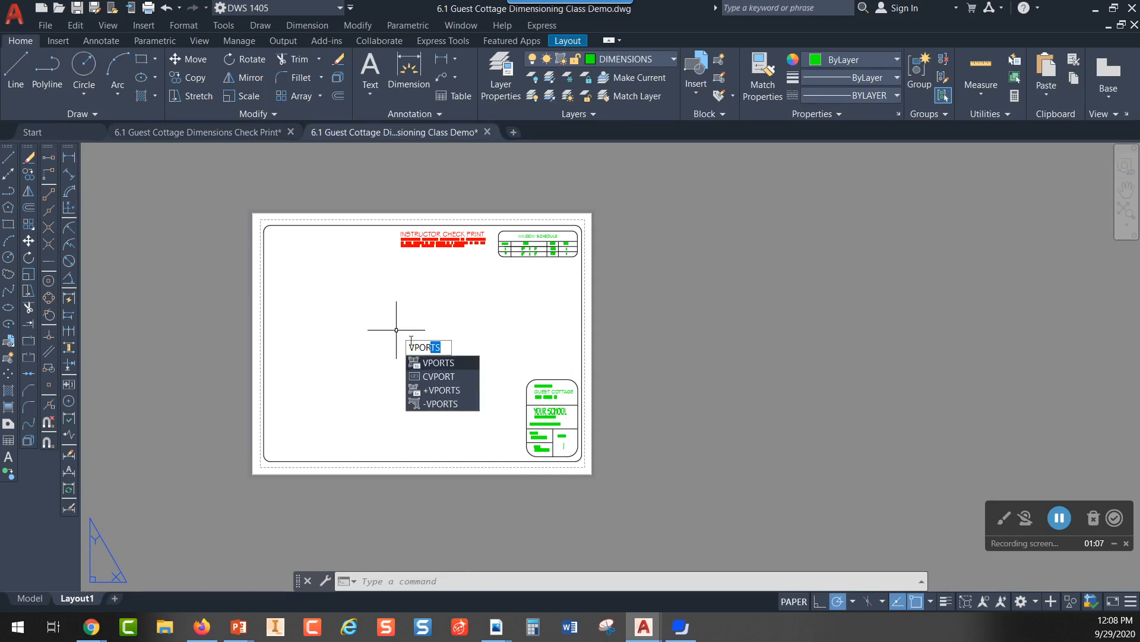
{"action": "left_click", "coordinate": [436, 363]}
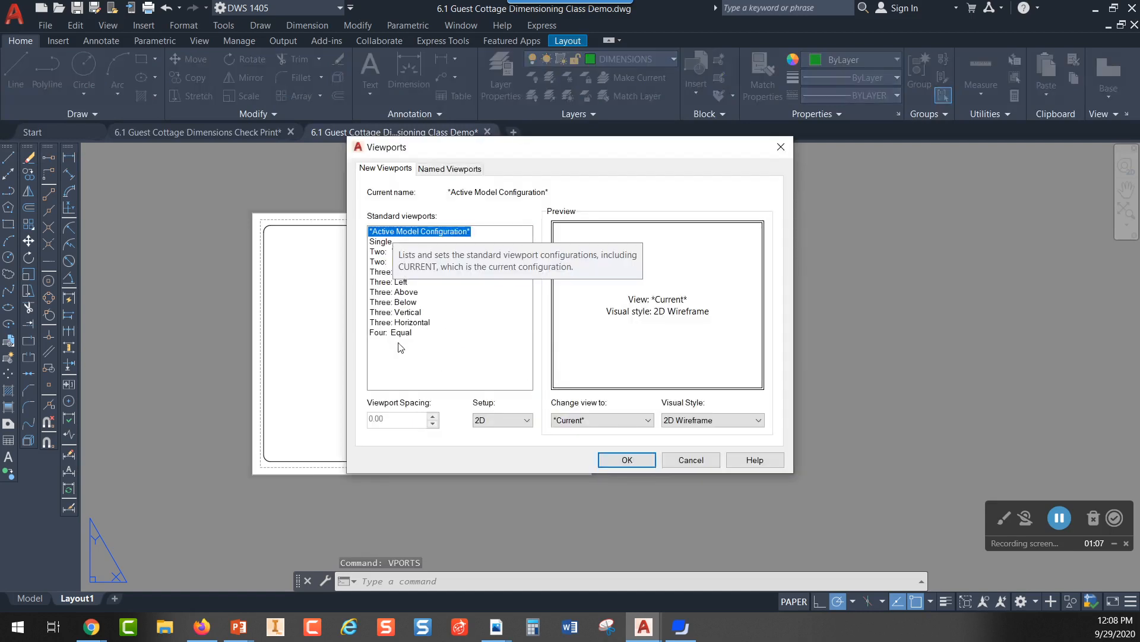
{"action": "left_click", "coordinate": [380, 242]}
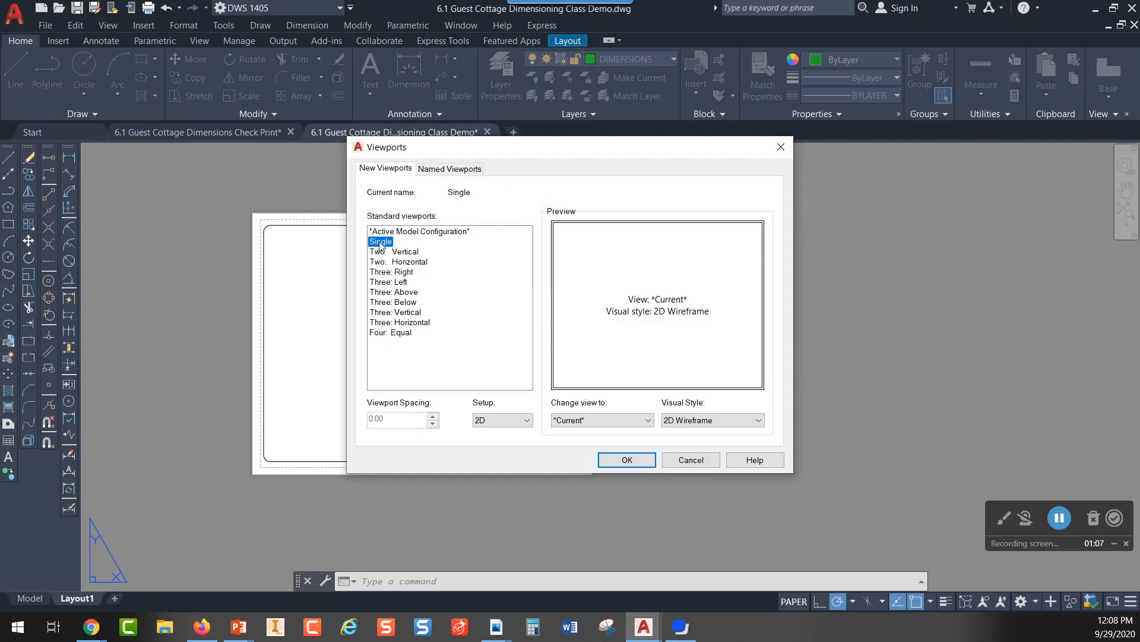
{"action": "left_click", "coordinate": [627, 461]}
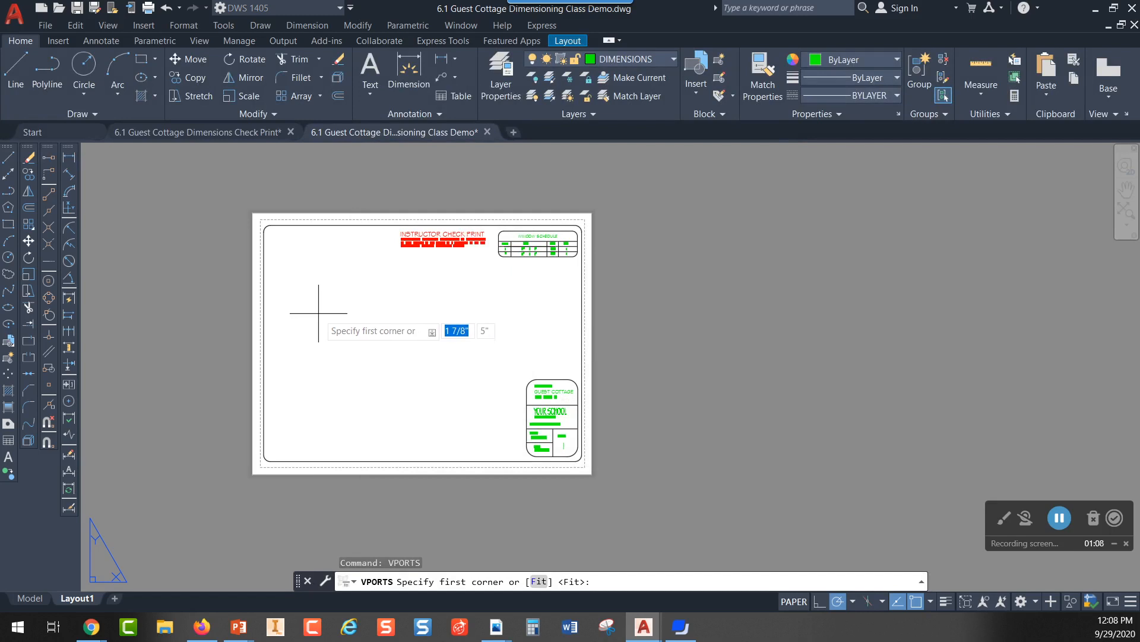
{"action": "left_click", "coordinate": [248, 209]}
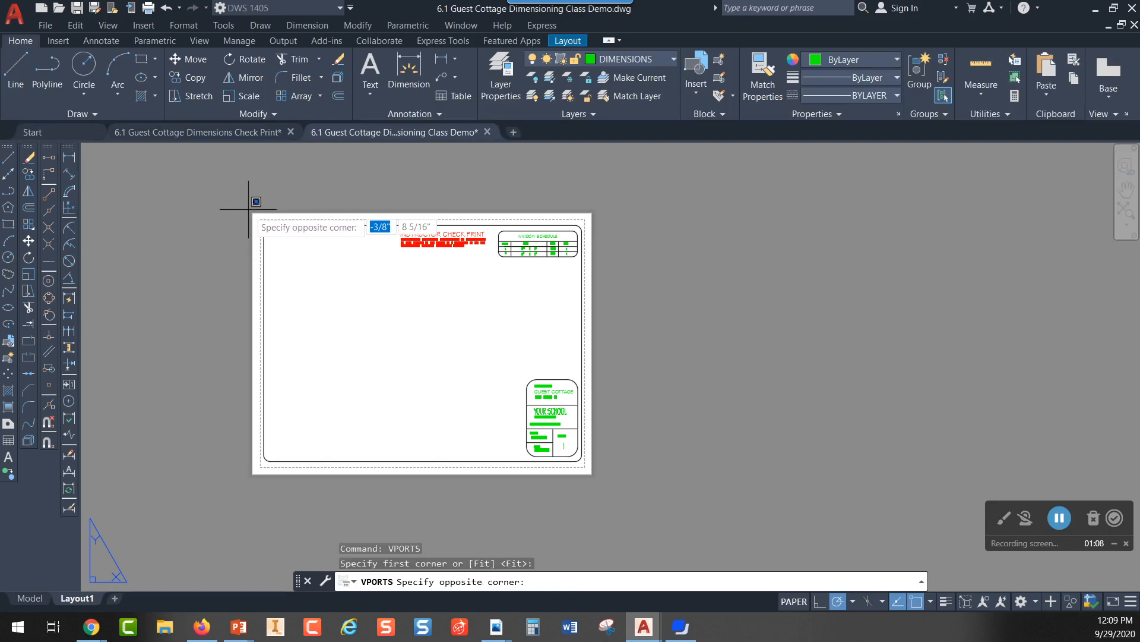
{"action": "left_click", "coordinate": [597, 477]}
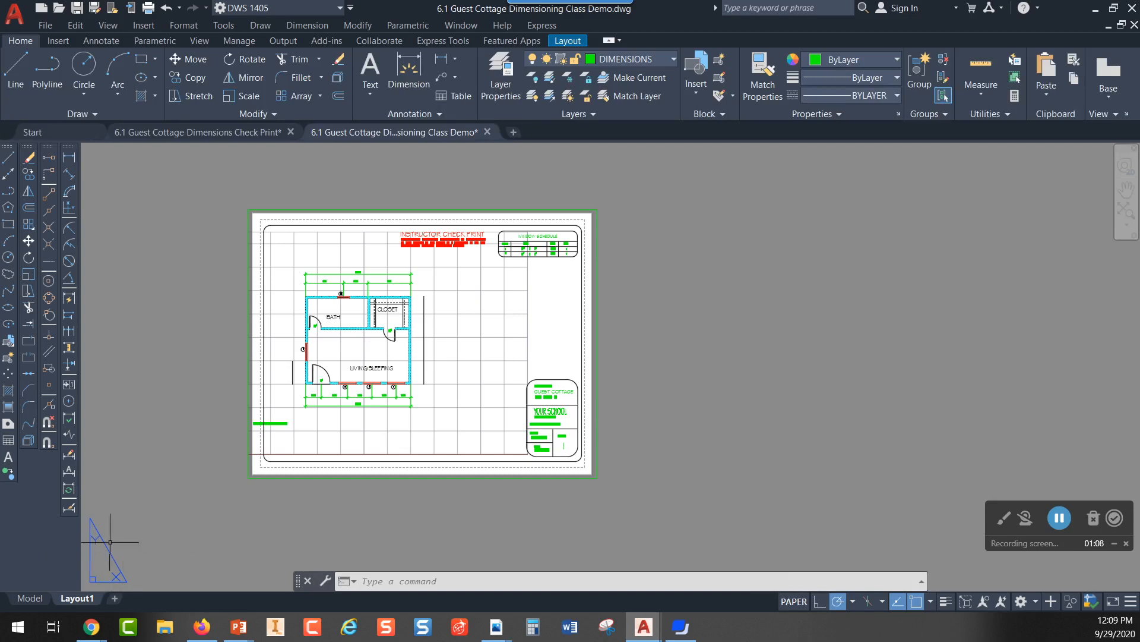
- Turn off the grid inside the new viewport and shift the floor plan toward the sheet's middle, finishing in paper space
{"action": "double_click", "coordinate": [543, 310]}
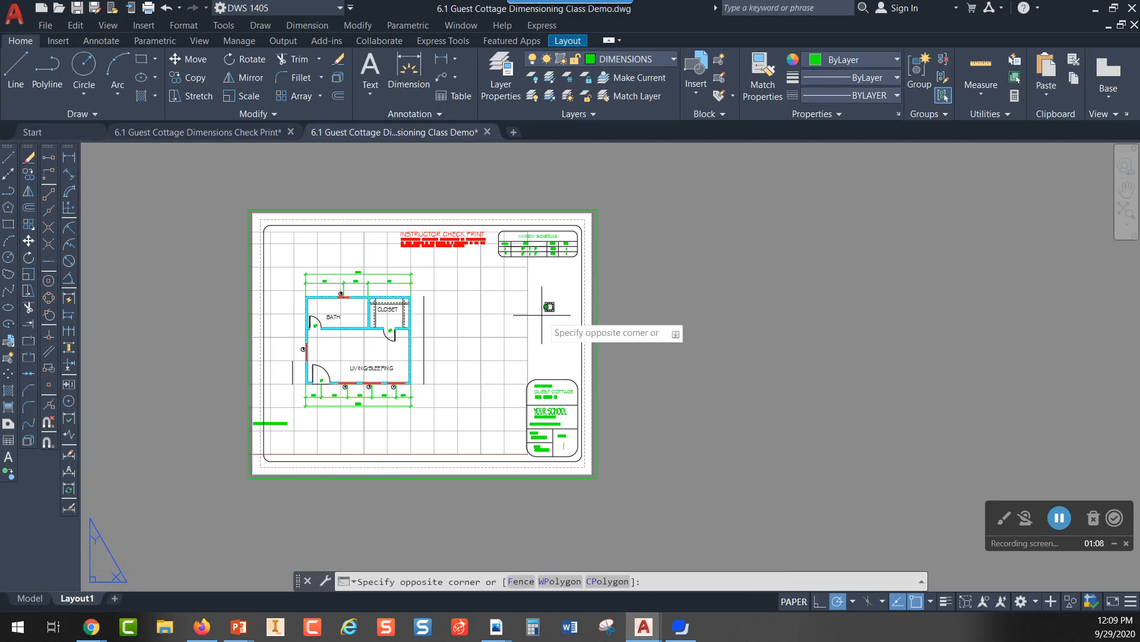
{"action": "left_click", "coordinate": [451, 316]}
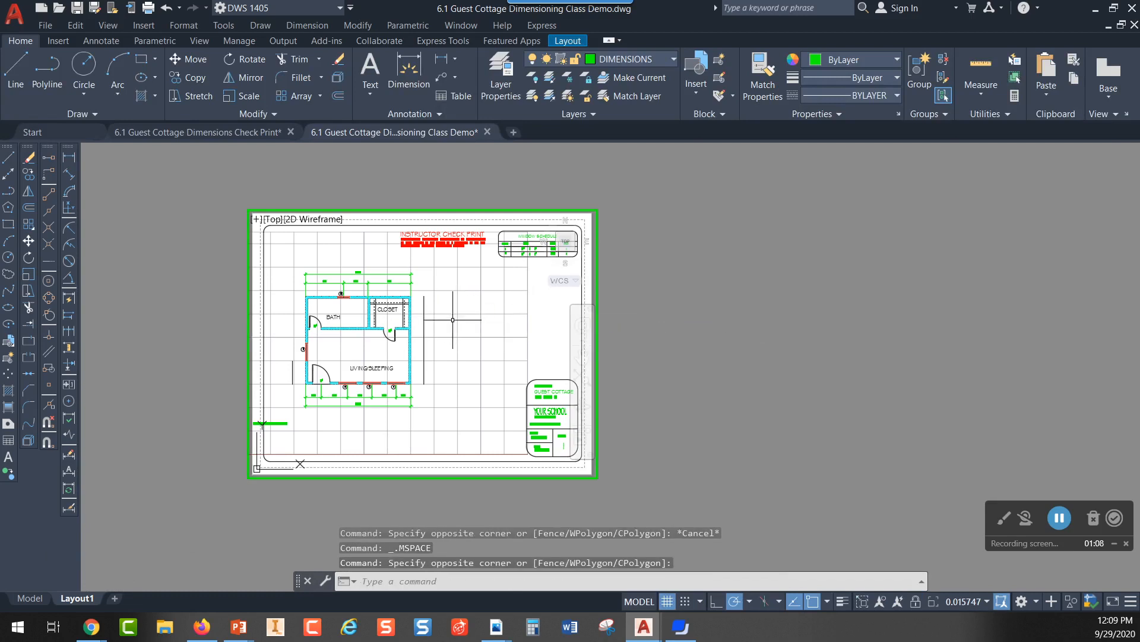
{"action": "key", "text": "F7"}
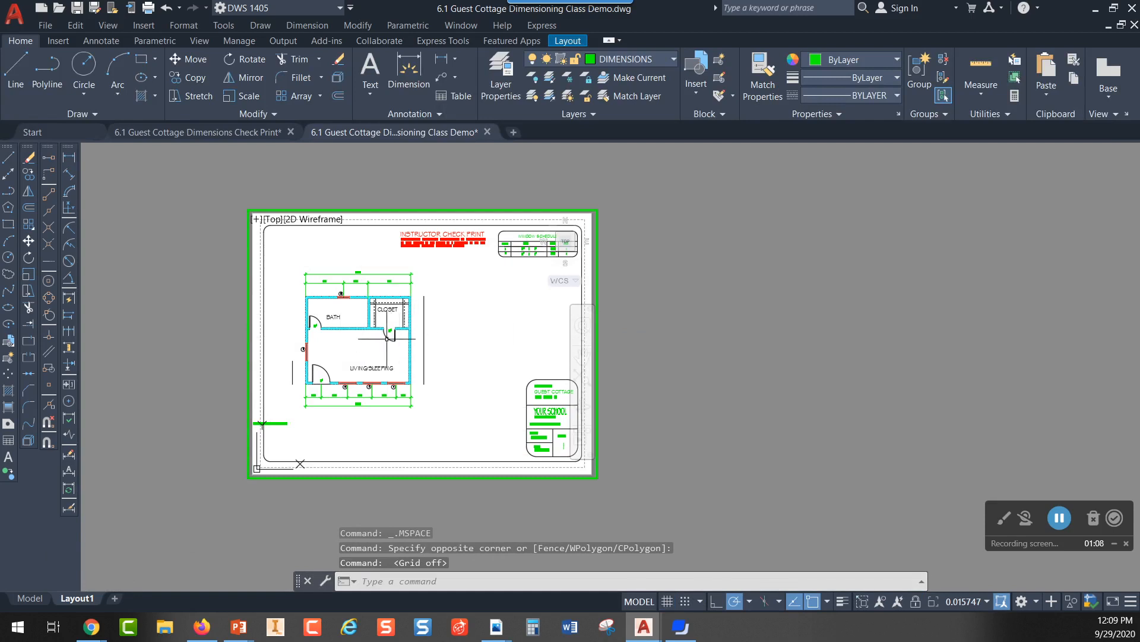
{"action": "middle_click_drag", "start_coordinate": [353, 342], "coordinate": [396, 341]}
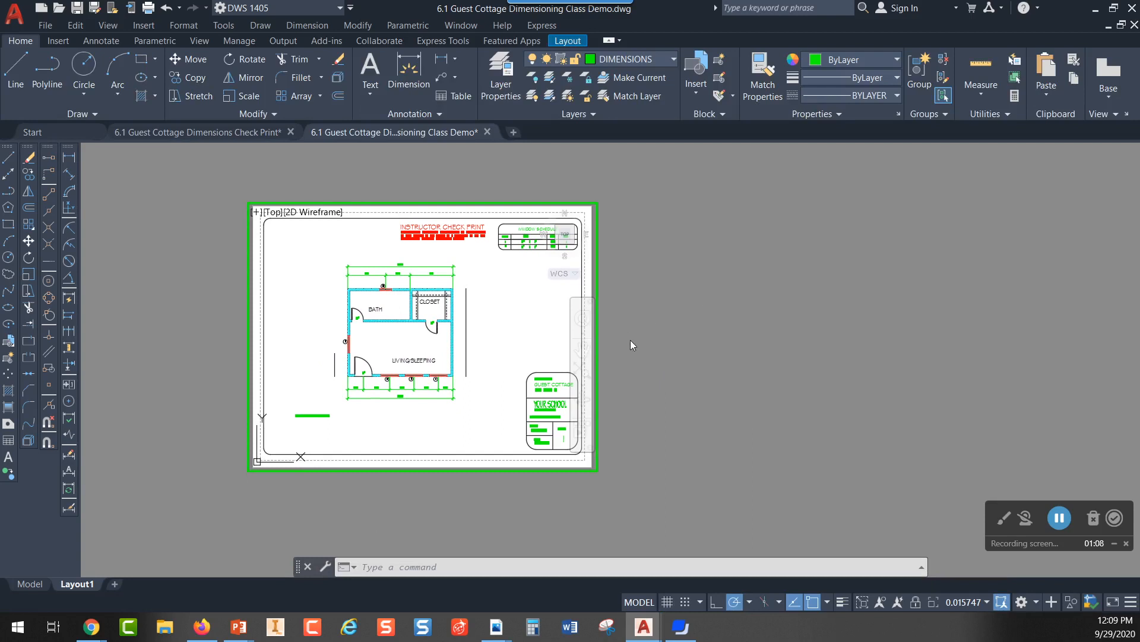
{"action": "left_click", "coordinate": [639, 602]}
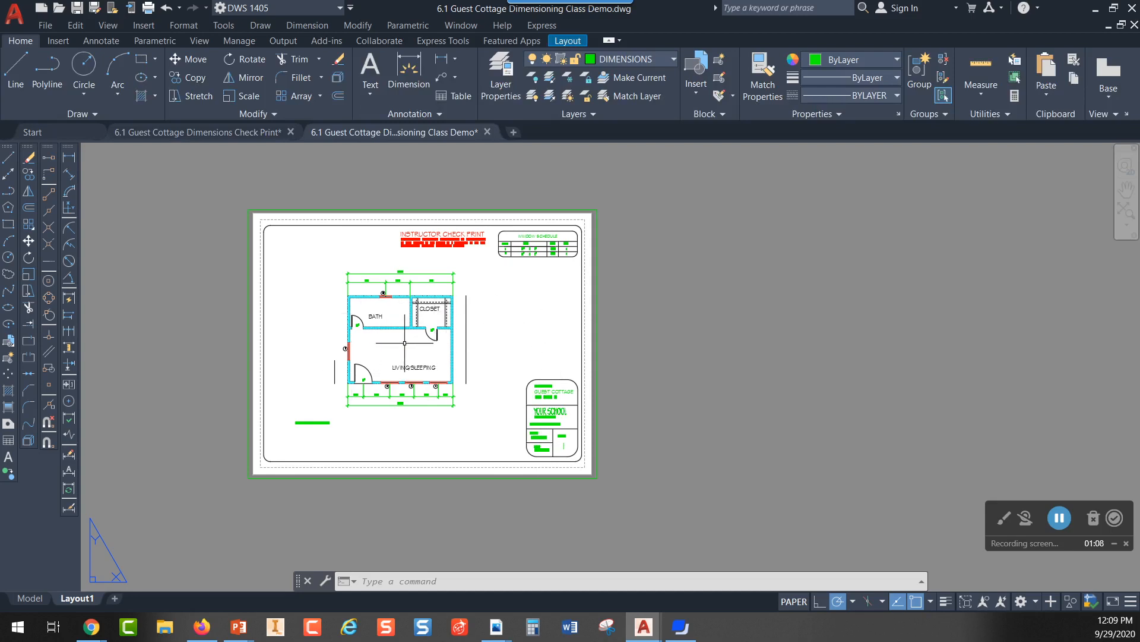
- Set the new viewport's scale to 1/4" = 1'-0" and select its border again to check the scale
{"action": "left_click", "coordinate": [597, 299]}
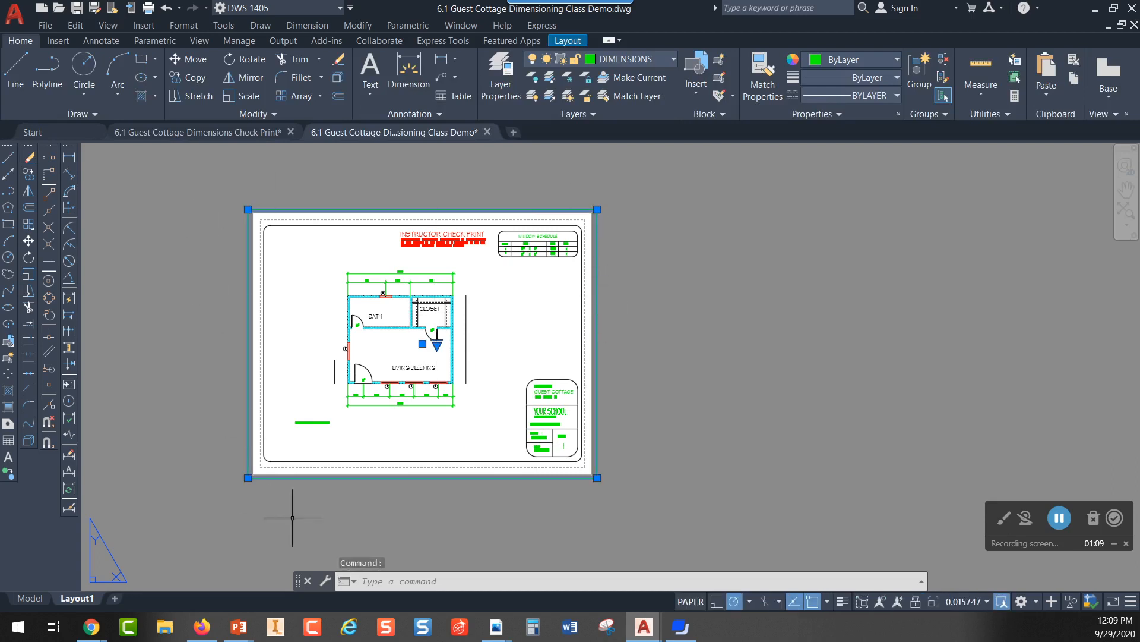
{"action": "left_click", "coordinate": [986, 601]}
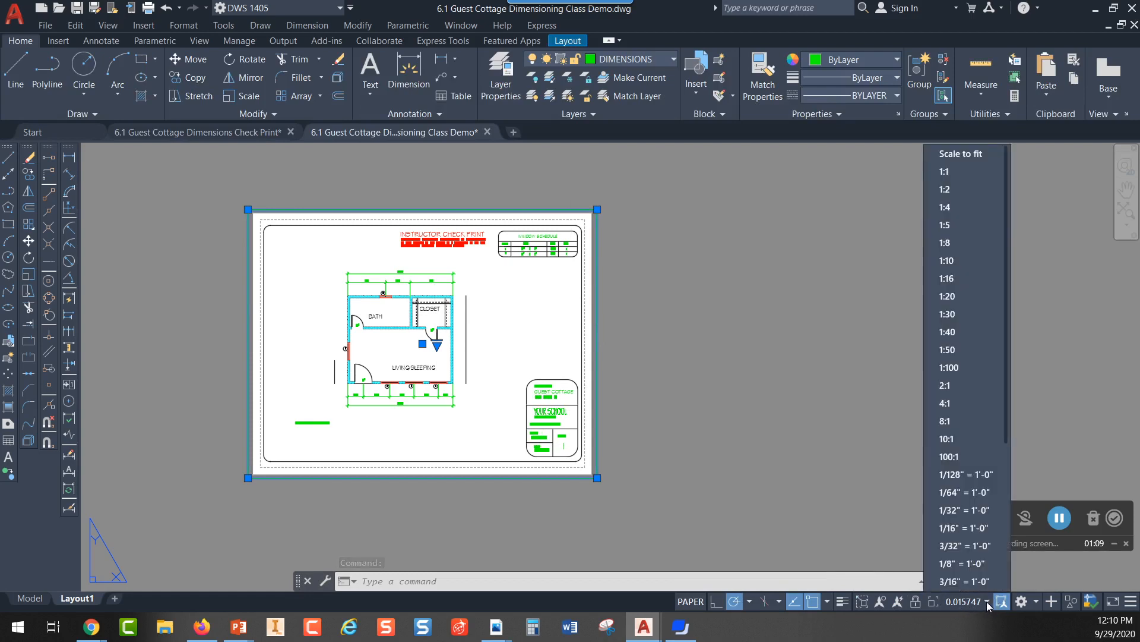
{"action": "scroll", "coordinate": [974, 514], "scroll_direction": "down", "scroll_amount": 2}
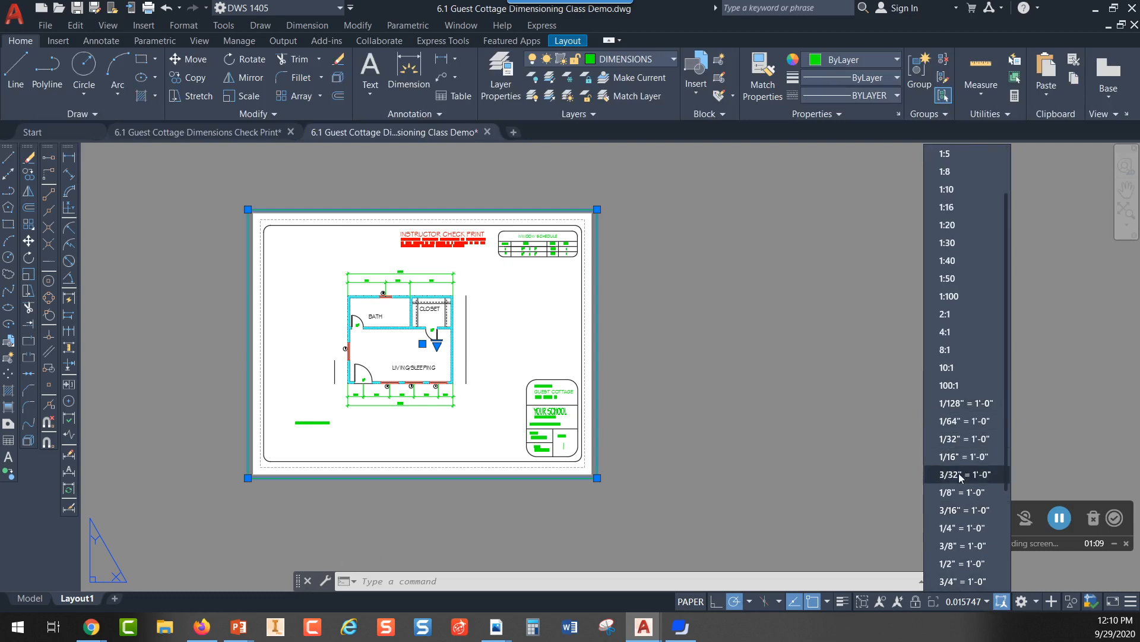
{"action": "left_click", "coordinate": [972, 528]}
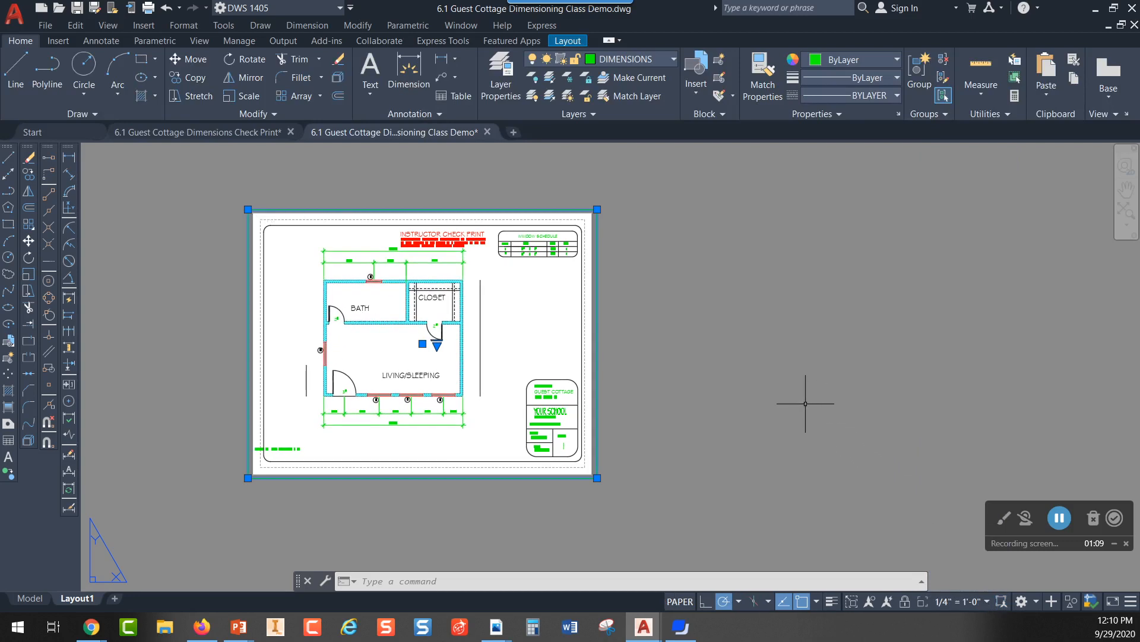
{"action": "key", "text": "Escape"}
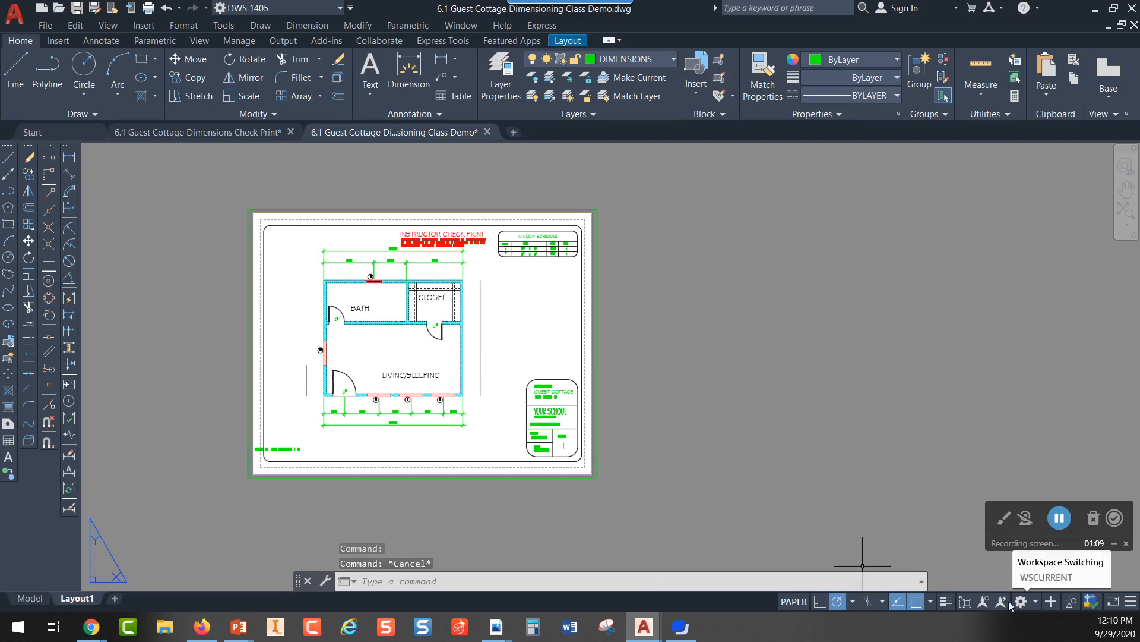
{"action": "left_click", "coordinate": [598, 469]}
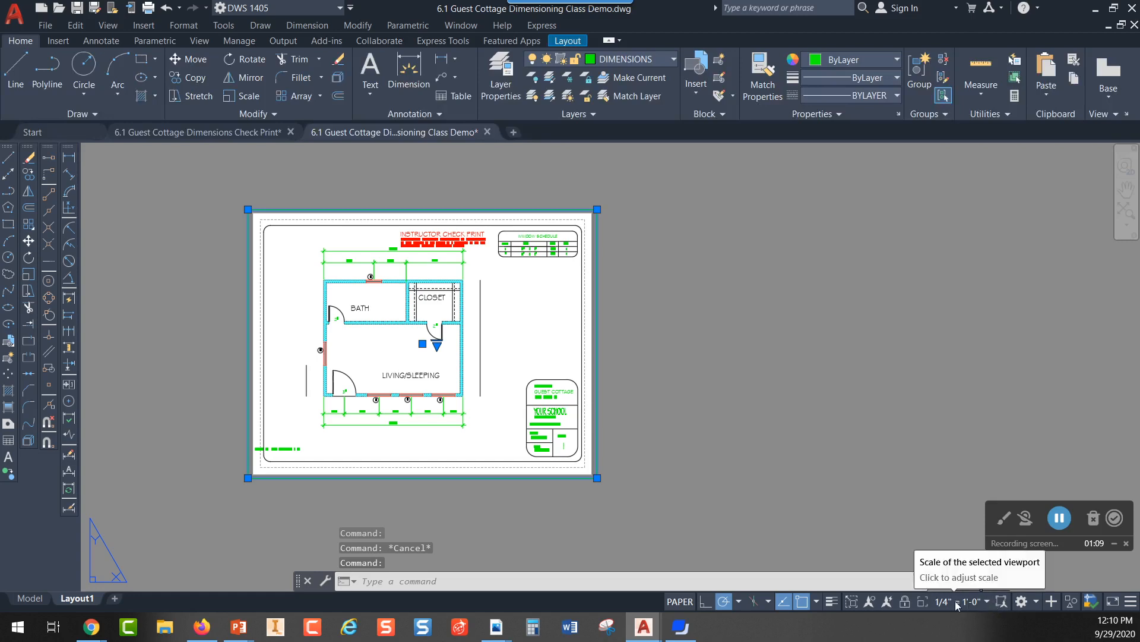
- Lock the scale of the selected viewport on Layout1 and reselect its border to check the lock
{"action": "left_click", "coordinate": [905, 603]}
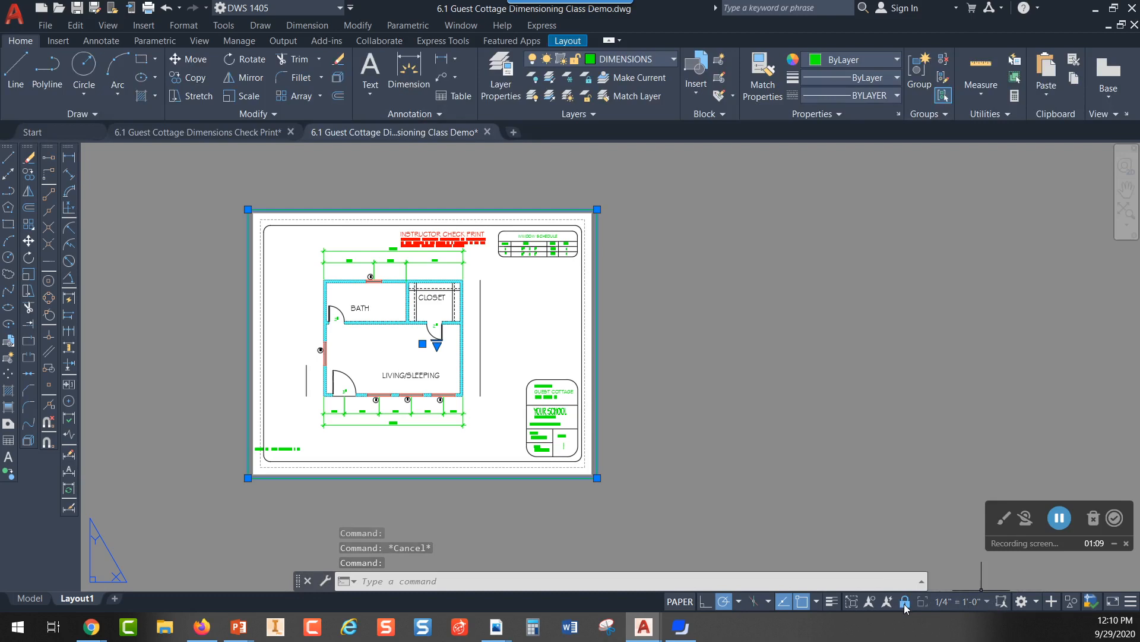
{"action": "key", "text": "Escape"}
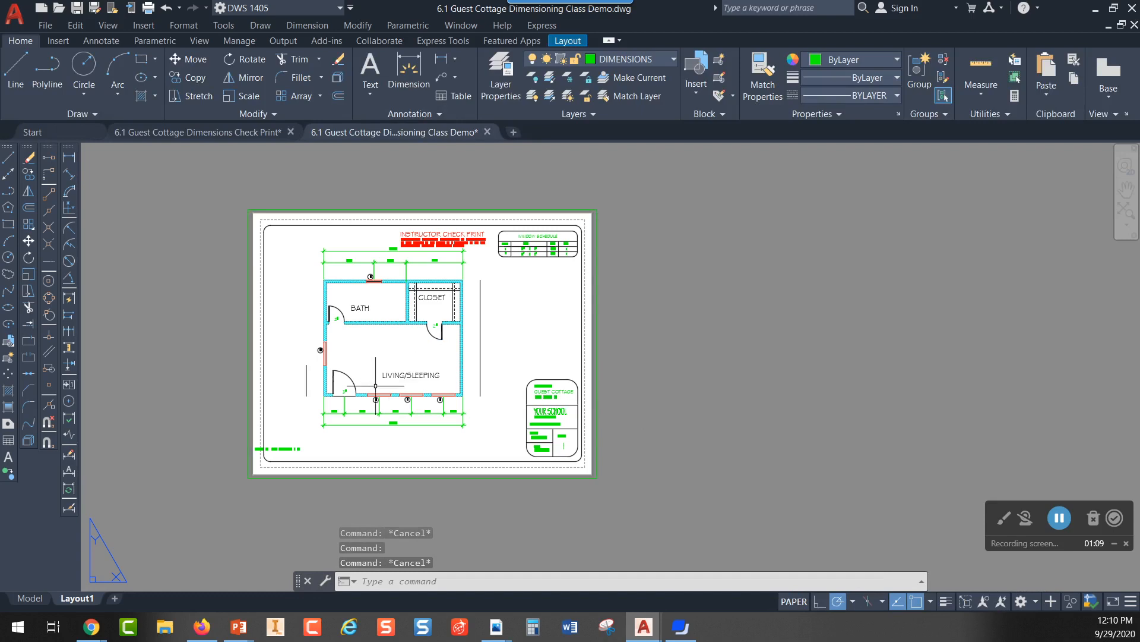
{"action": "scroll", "coordinate": [406, 342], "scroll_direction": "up", "scroll_amount": 8}
{"action": "scroll", "coordinate": [408, 340], "scroll_direction": "down", "scroll_amount": 8}
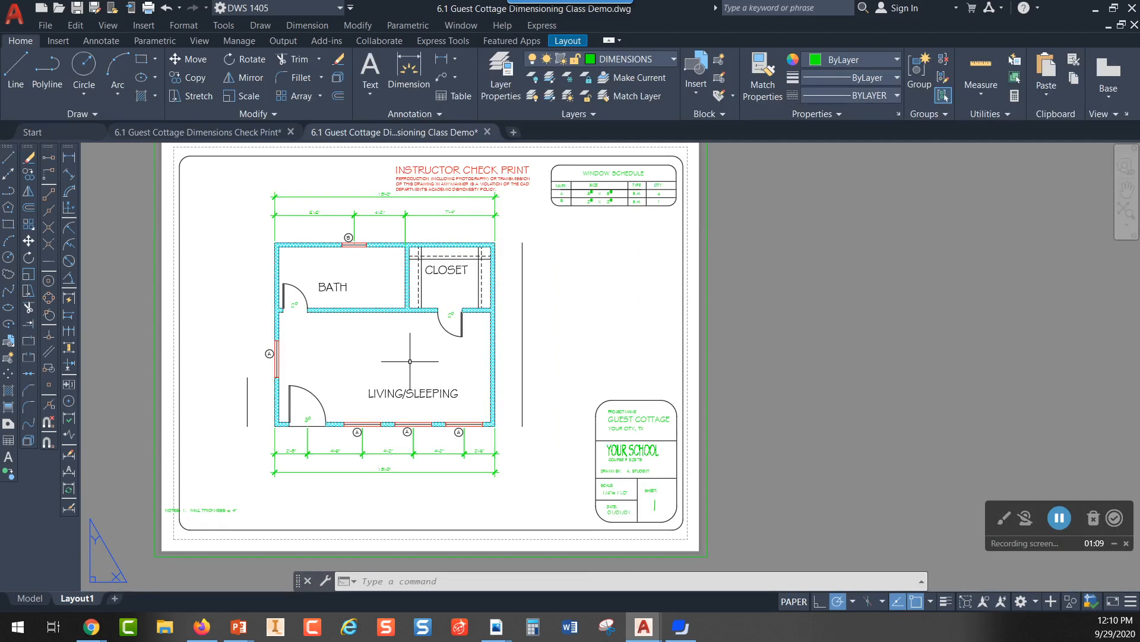
{"action": "scroll", "coordinate": [573, 310], "scroll_direction": "up", "scroll_amount": 3}
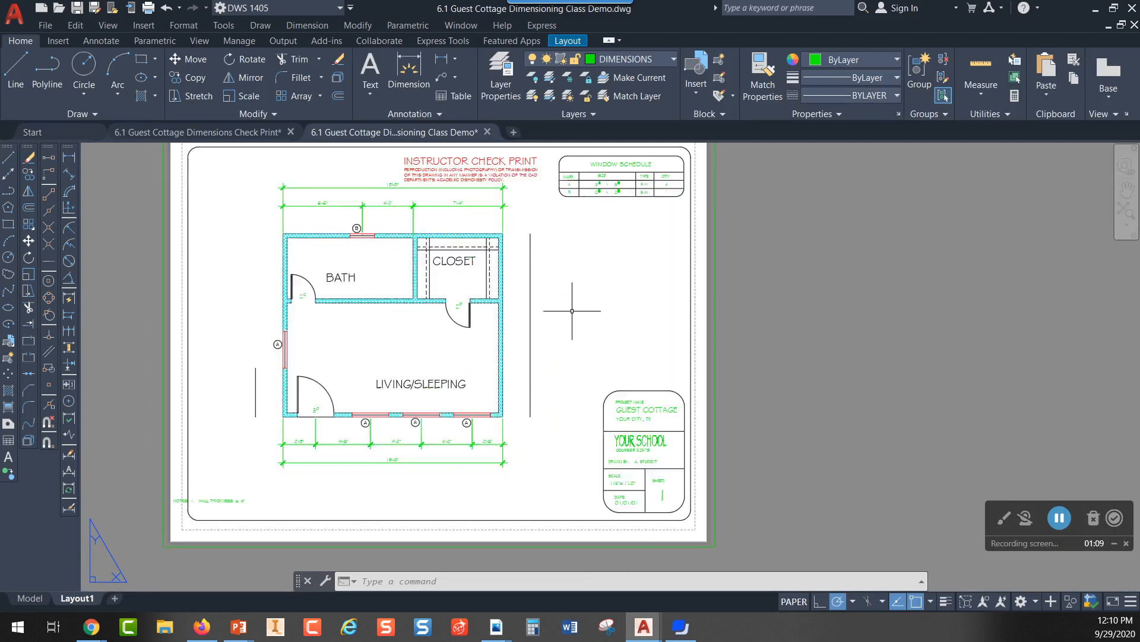
{"action": "middle_click_drag", "start_coordinate": [586, 319], "coordinate": [574, 356]}
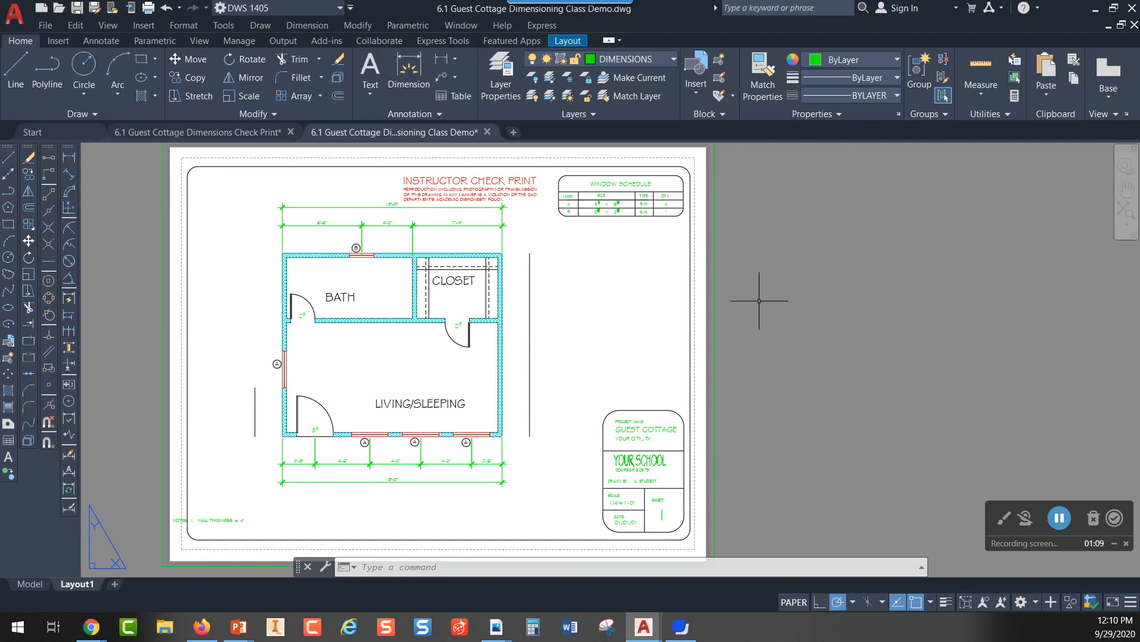
{"action": "left_click", "coordinate": [716, 324]}
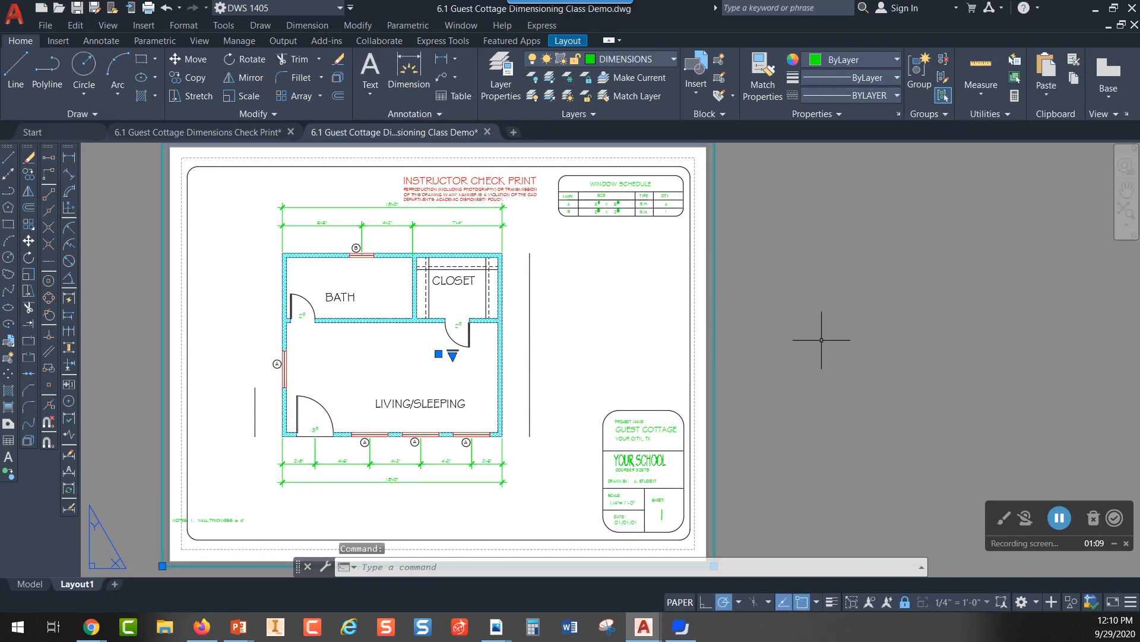
{"action": "key", "text": "Escape"}
{"action": "key", "text": "Escape"}
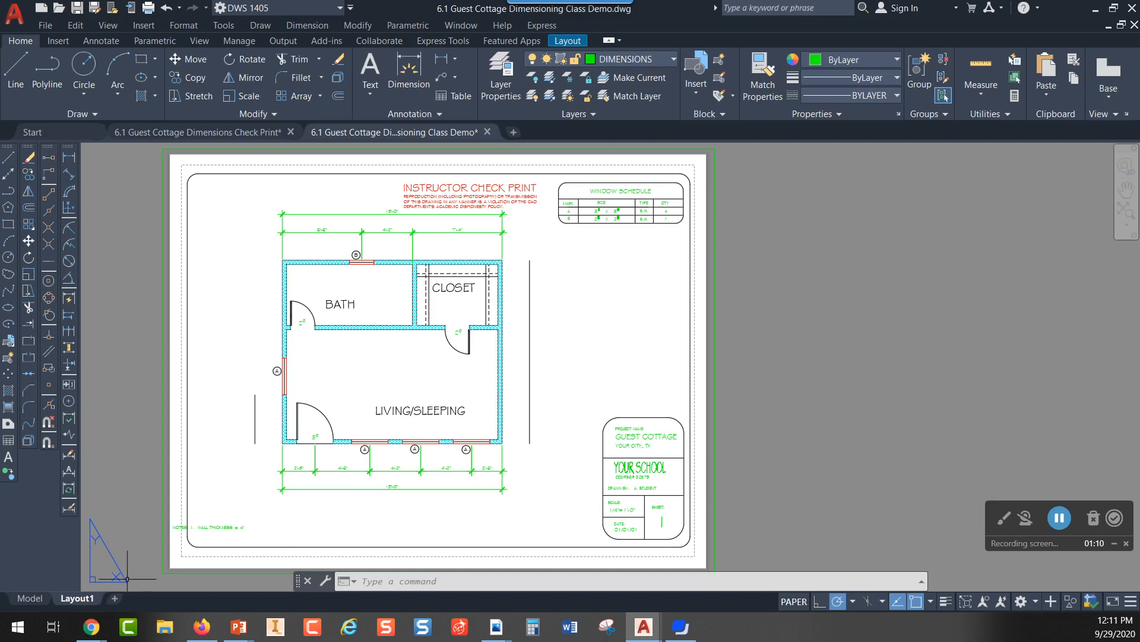
- In model space, add a linear dimension from the closet's lower-right inside corner to the midpoint of its door opening, placed just above the door
{"action": "left_click", "coordinate": [30, 598]}
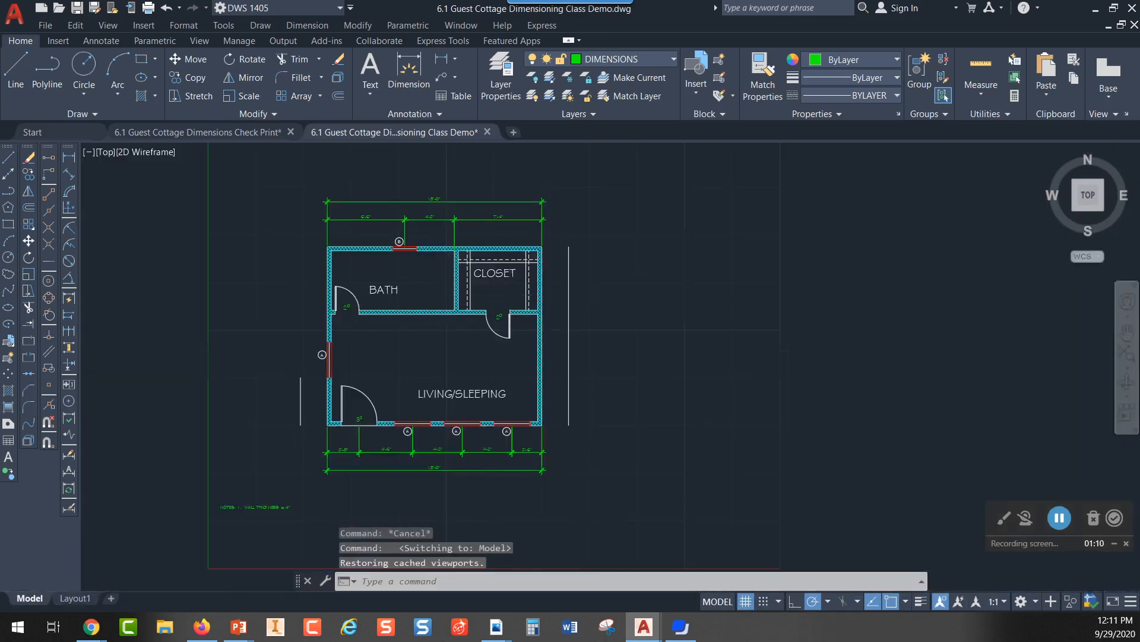
{"action": "scroll", "coordinate": [511, 295], "scroll_direction": "up", "scroll_amount": 4}
{"action": "mouse_move", "coordinate": [537, 305]}
{"action": "middle_mouse_down"}
{"action": "mouse_move", "coordinate": [463, 333]}
{"action": "mouse_move", "coordinate": [435, 318]}
{"action": "middle_mouse_up"}
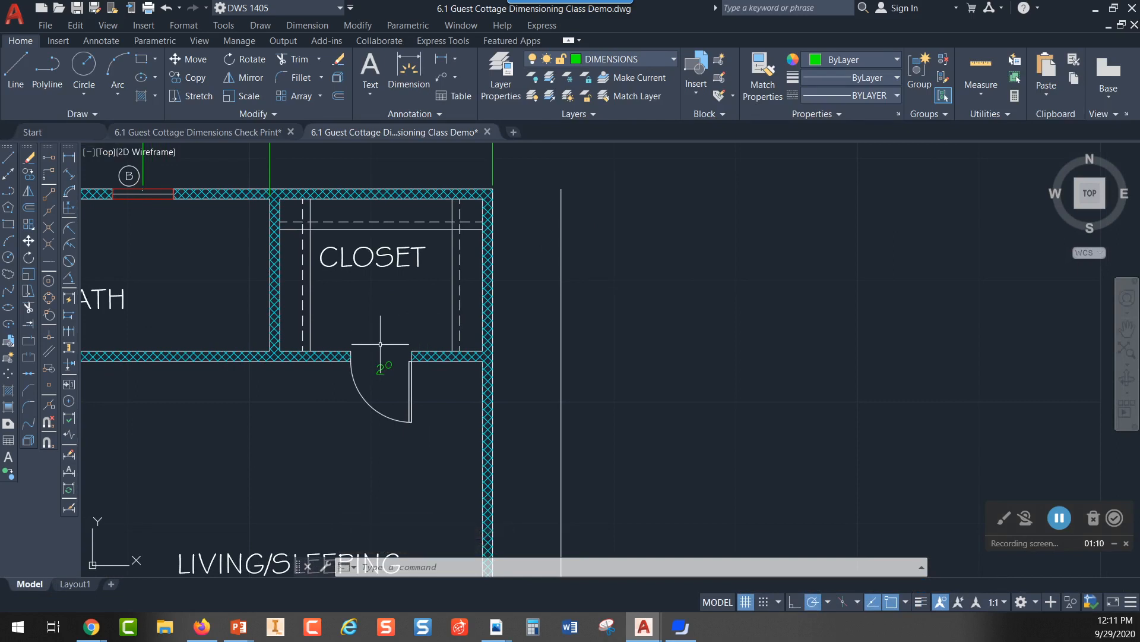
{"action": "left_click", "coordinate": [68, 158]}
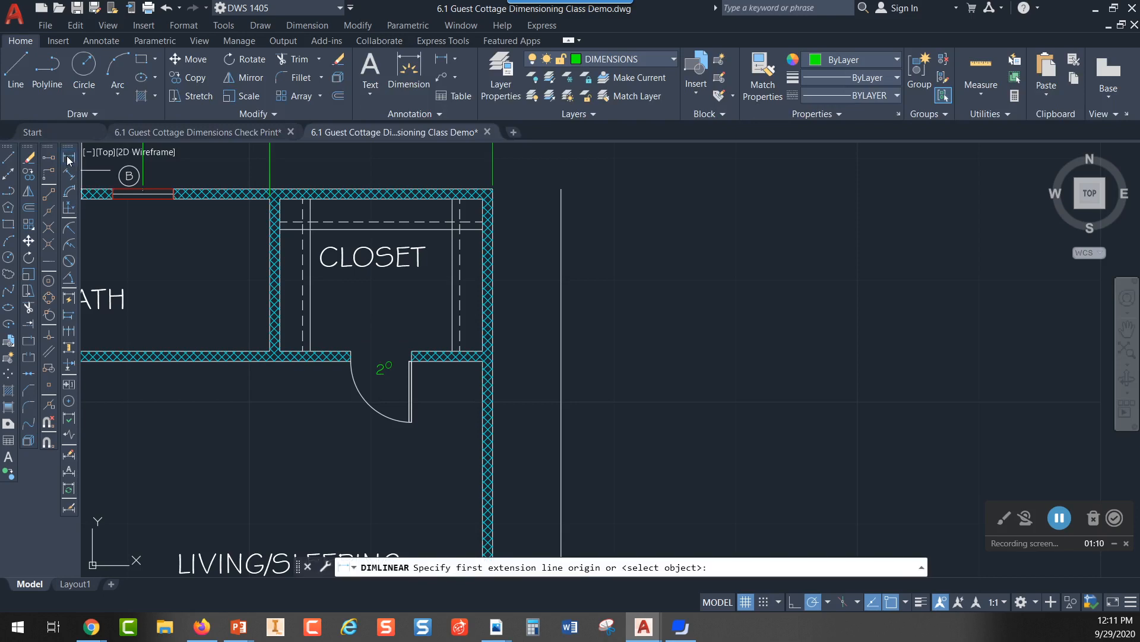
{"action": "left_click", "coordinate": [482, 351]}
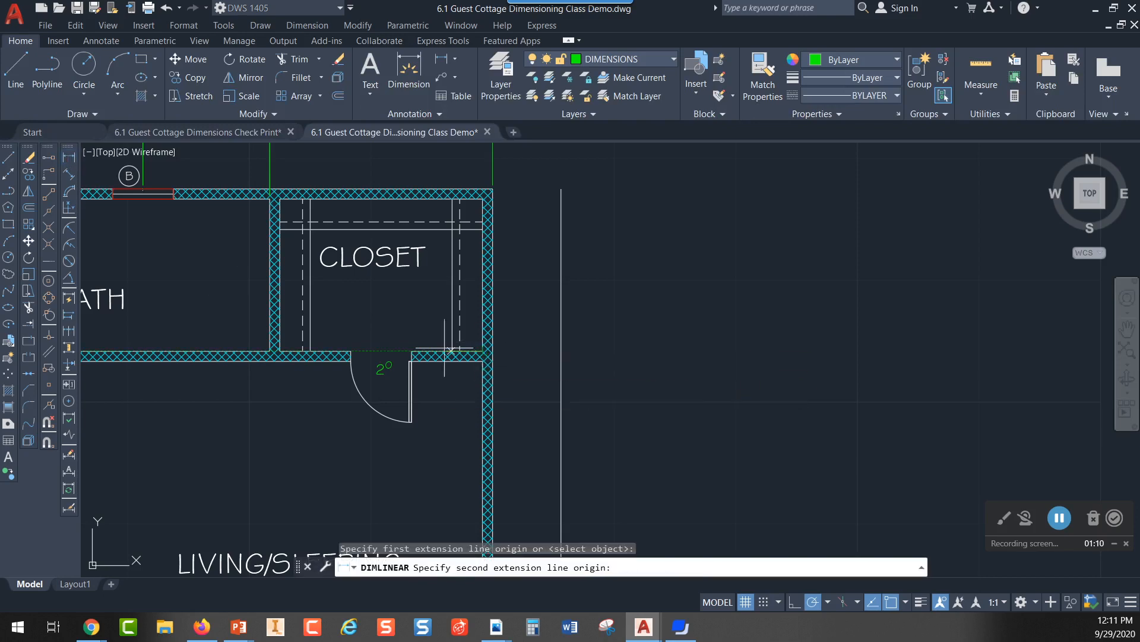
{"action": "right_click", "coordinate": [380, 350], "text": "shift"}
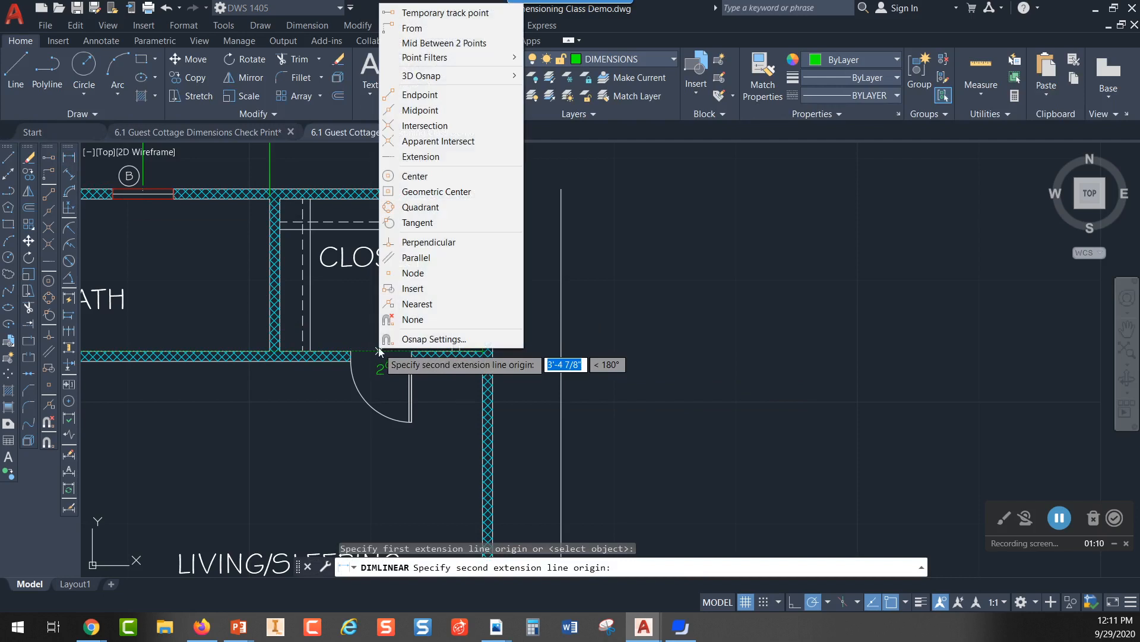
{"action": "left_click", "coordinate": [425, 43]}
{"action": "left_click", "coordinate": [406, 349]}
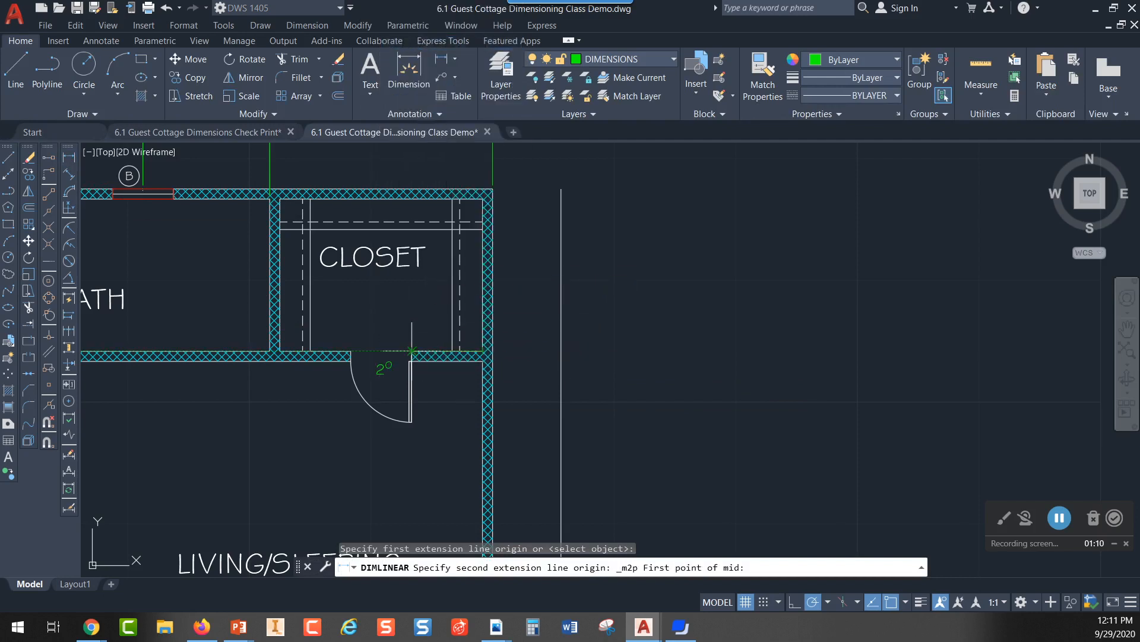
{"action": "left_click", "coordinate": [351, 352]}
{"action": "left_click", "coordinate": [381, 313]}
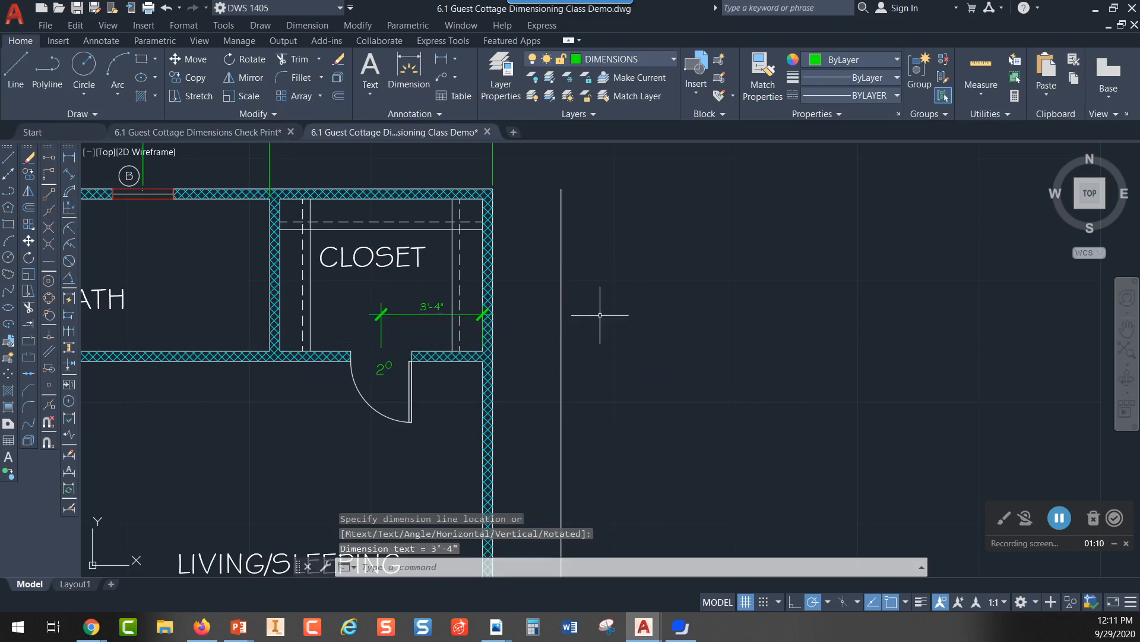
{"action": "key", "text": "Escape"}
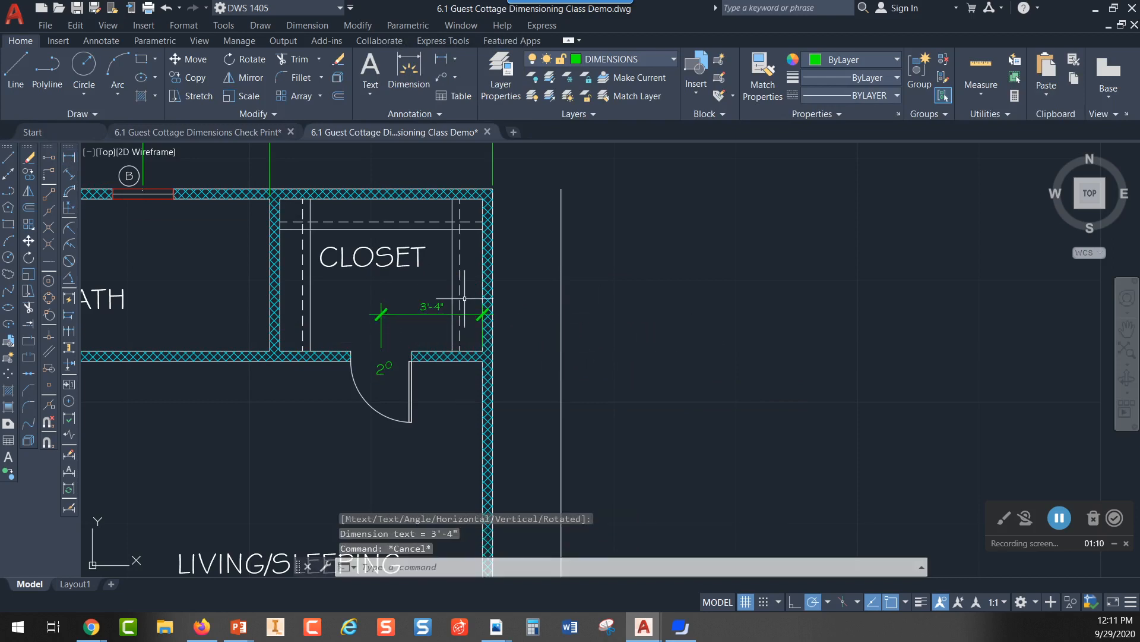
{"action": "left_click", "coordinate": [428, 299]}
{"action": "key", "text": "Escape"}
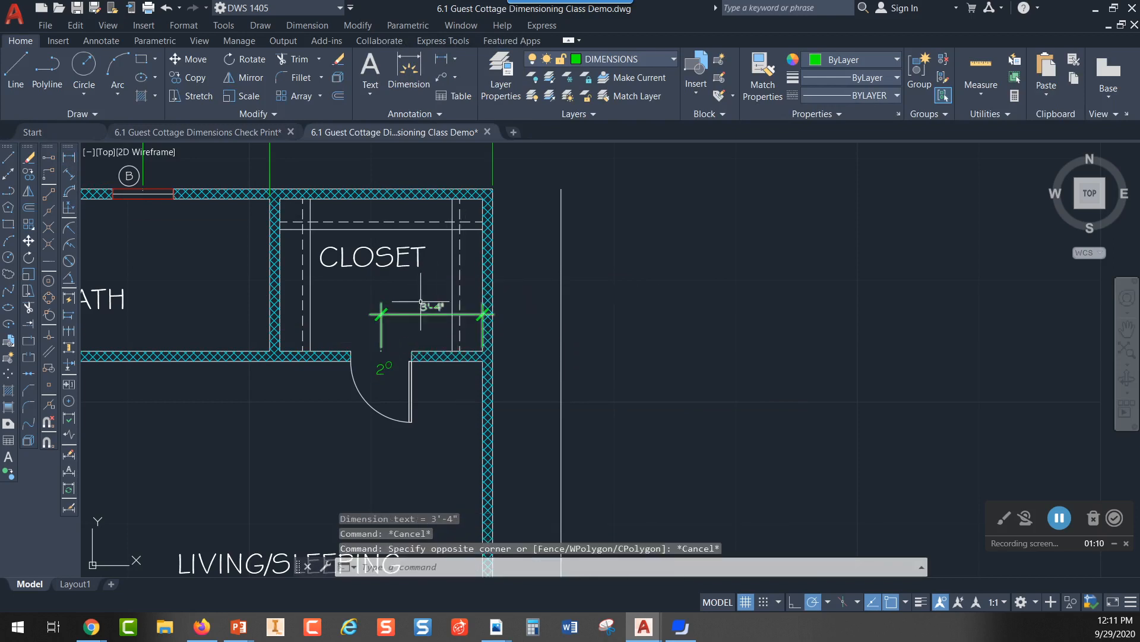
{"action": "scroll", "coordinate": [356, 309], "scroll_direction": "down", "scroll_amount": 5}
{"action": "mouse_move", "coordinate": [406, 357]}
{"action": "middle_mouse_down"}
{"action": "mouse_move", "coordinate": [429, 347]}
{"action": "mouse_move", "coordinate": [418, 353]}
{"action": "middle_mouse_up"}
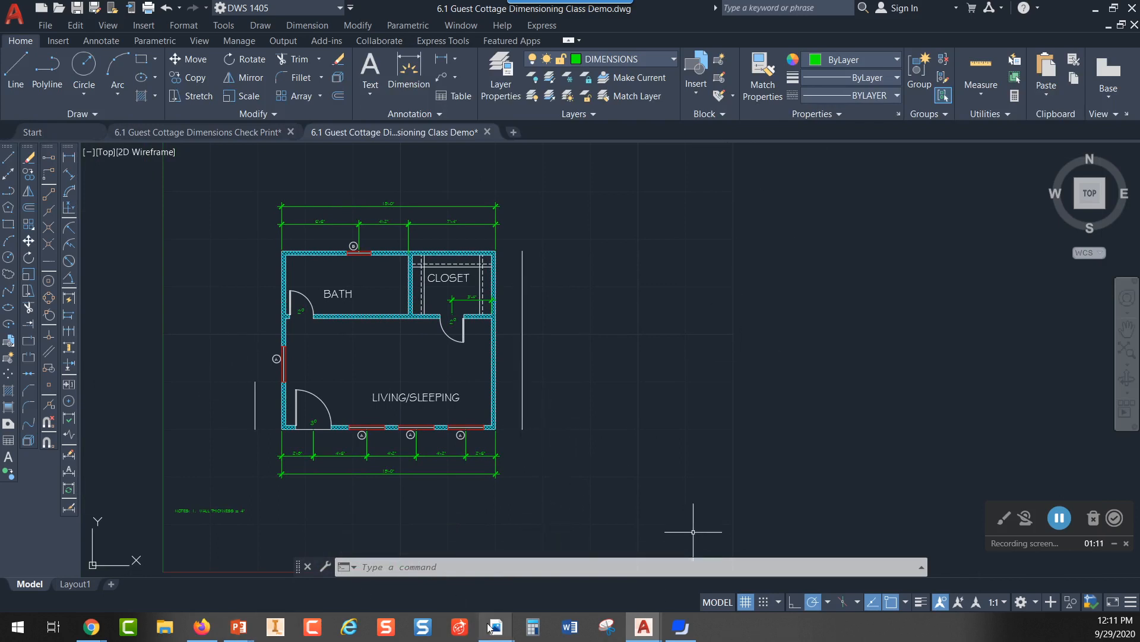
- Switch to the Blackboard course in Firefox and open the Chapter 6 Curriculum - Architectural Dimensioning page
{"action": "left_click", "coordinate": [202, 632]}
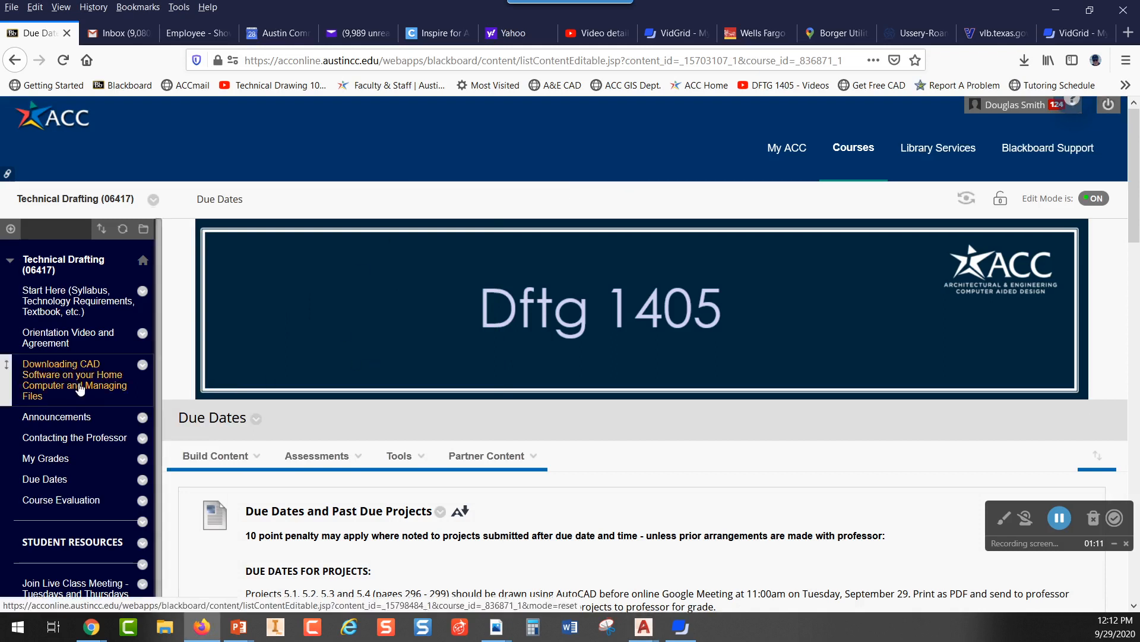
{"action": "scroll", "coordinate": [83, 386], "scroll_direction": "down", "scroll_amount": 7}
{"action": "scroll", "coordinate": [83, 386], "scroll_direction": "down", "scroll_amount": 3}
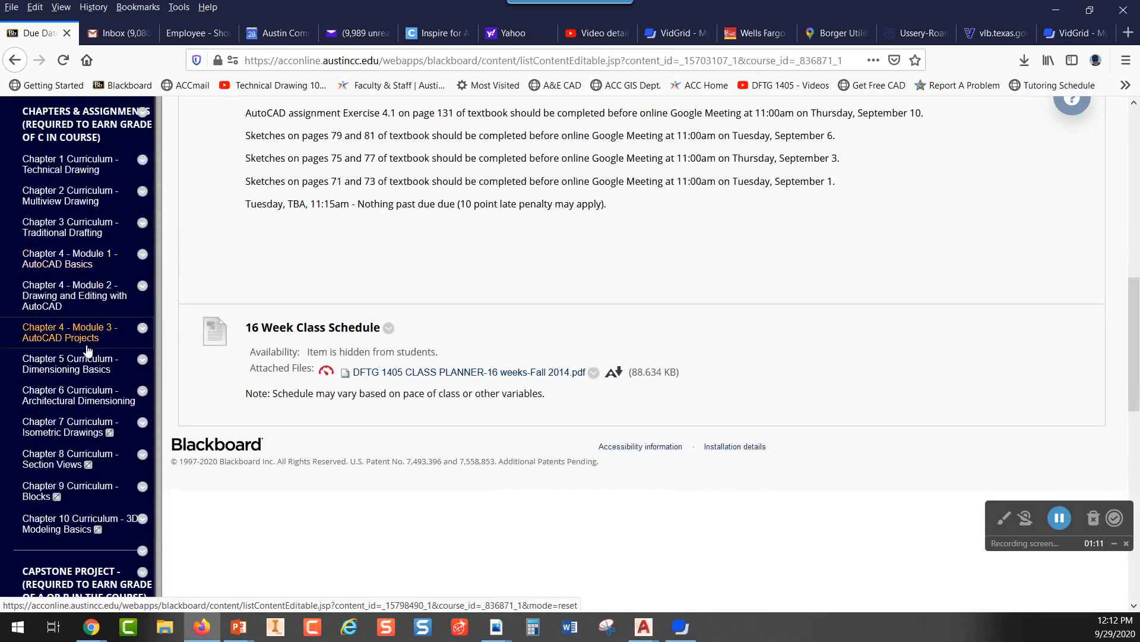
{"action": "left_click", "coordinate": [96, 399]}
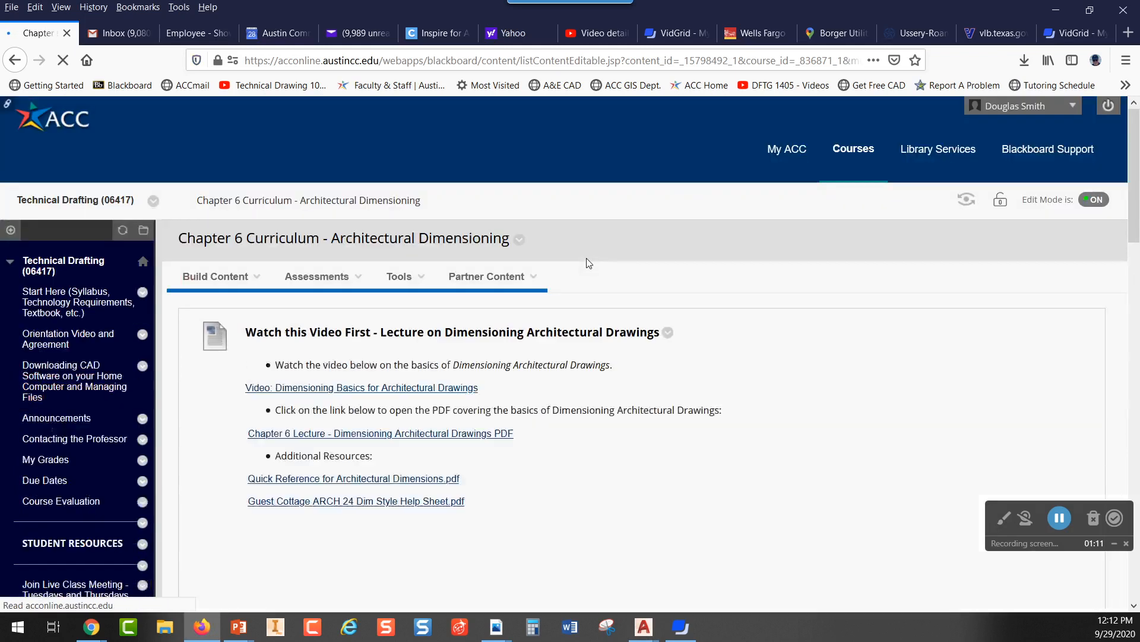
- Look over the chapter's dimensioning resources and open the Assignment 1 - Project 6.1- Dimensioning the Guest Cottage folder
{"action": "scroll", "coordinate": [590, 266], "scroll_direction": "down", "scroll_amount": 2}
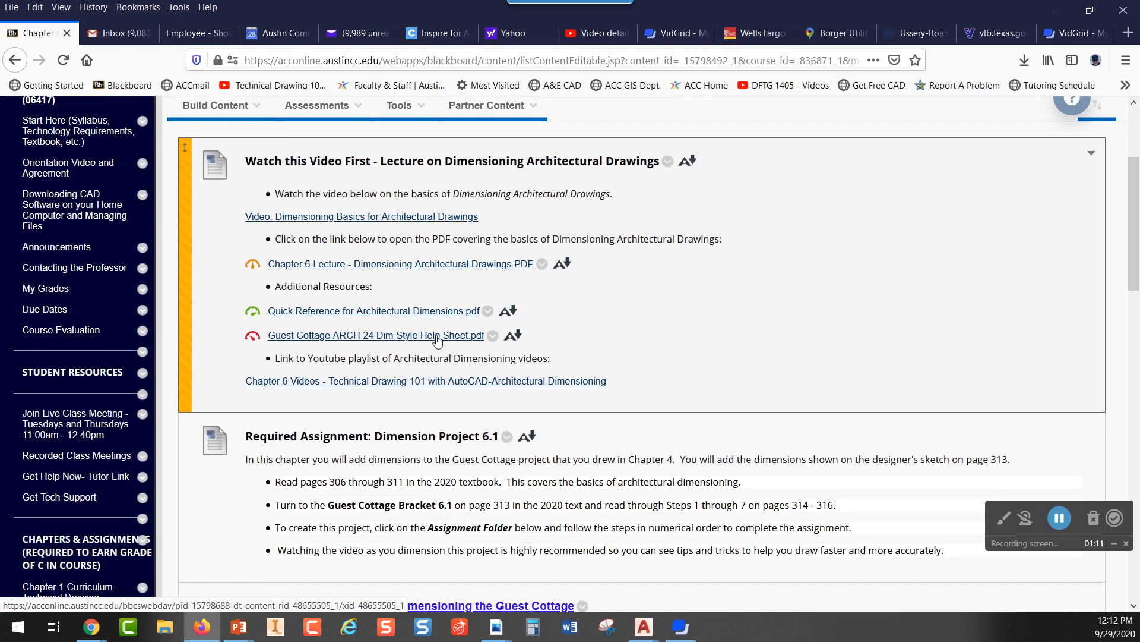
{"action": "scroll", "coordinate": [450, 339], "scroll_direction": "down", "scroll_amount": 4}
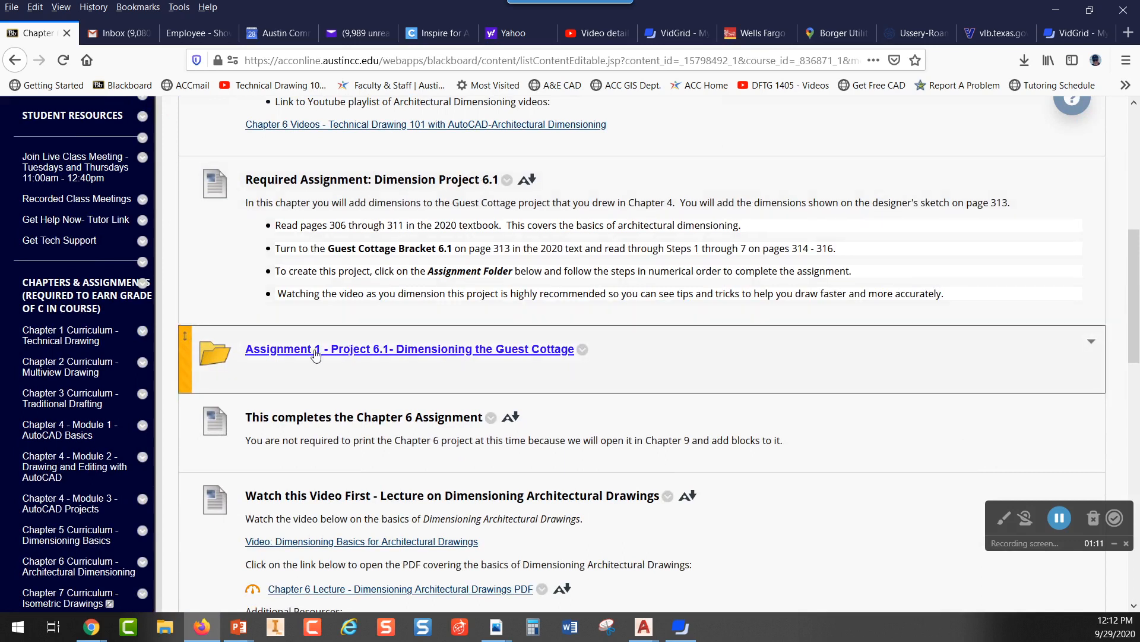
{"action": "left_click", "coordinate": [437, 351]}
- Review the assignment's dimension layer instructions, ARCH24 dimension style settings and designer's sketch of the Guest Cottage
{"action": "scroll", "coordinate": [572, 296], "scroll_direction": "down", "scroll_amount": 4}
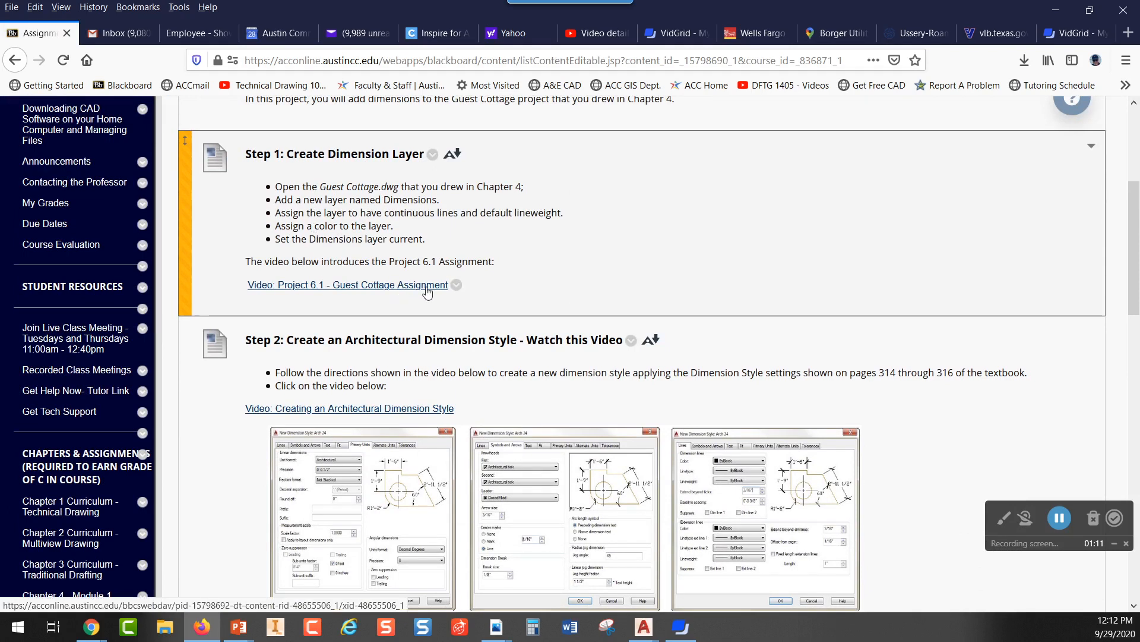
{"action": "scroll", "coordinate": [424, 291], "scroll_direction": "down", "scroll_amount": 2}
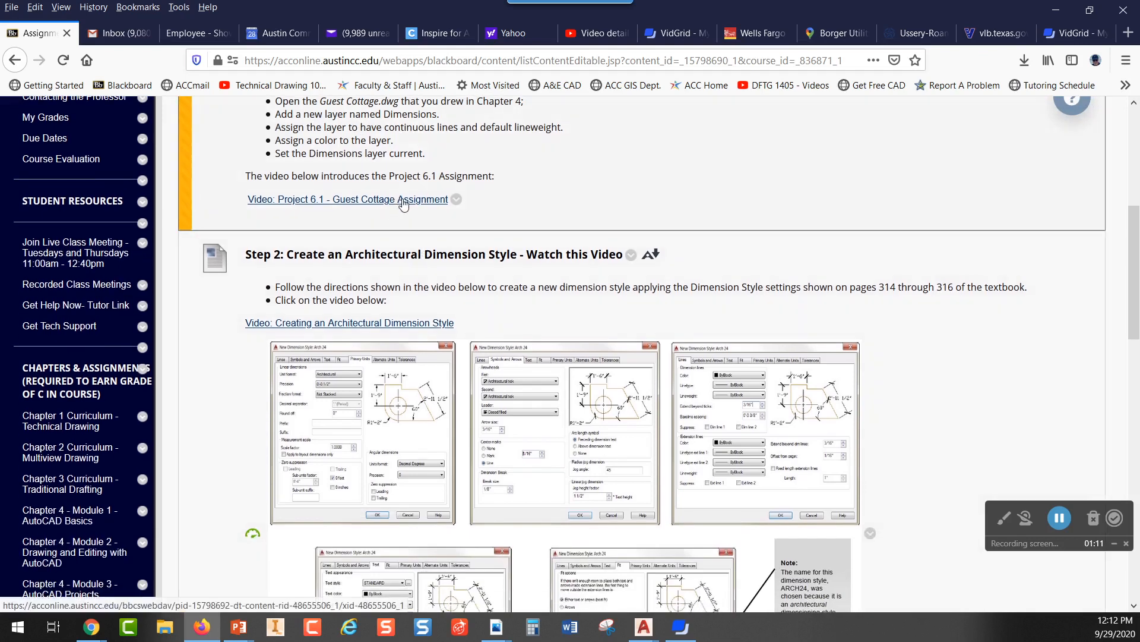
{"action": "scroll", "coordinate": [403, 203], "scroll_direction": "down", "scroll_amount": 4}
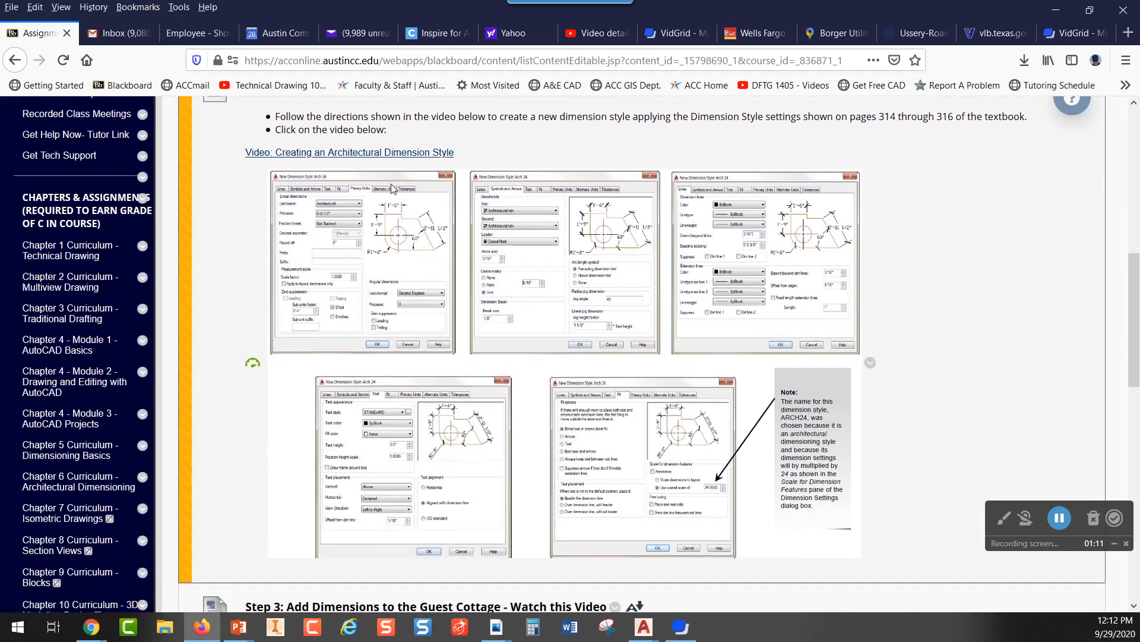
{"action": "scroll", "coordinate": [392, 189], "scroll_direction": "up", "scroll_amount": 2}
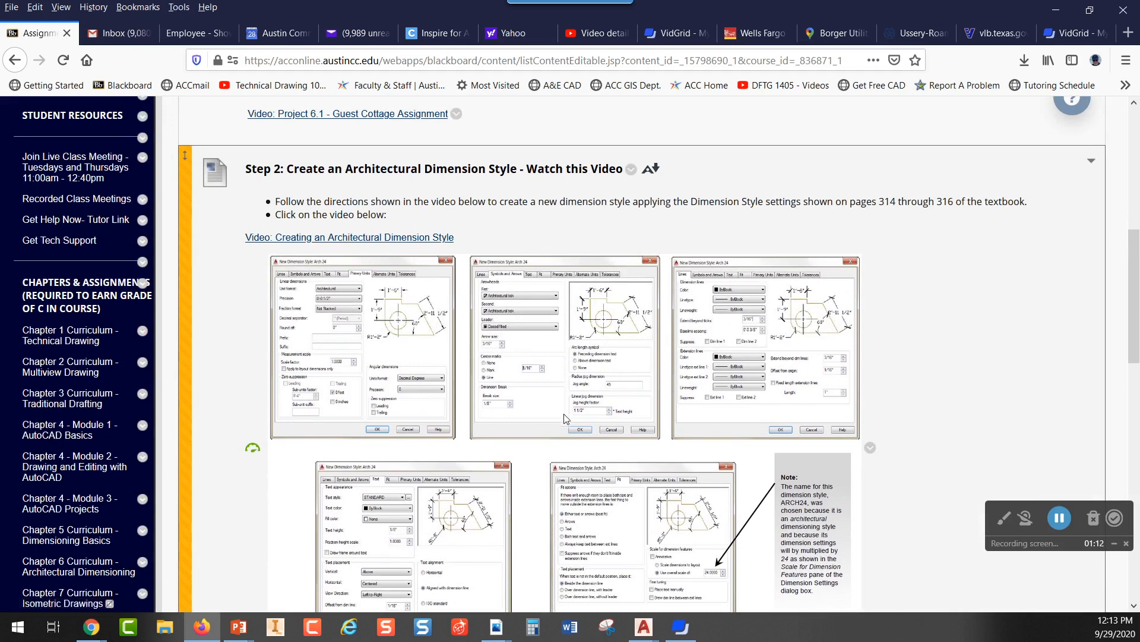
{"action": "scroll", "coordinate": [548, 425], "scroll_direction": "down", "scroll_amount": 3}
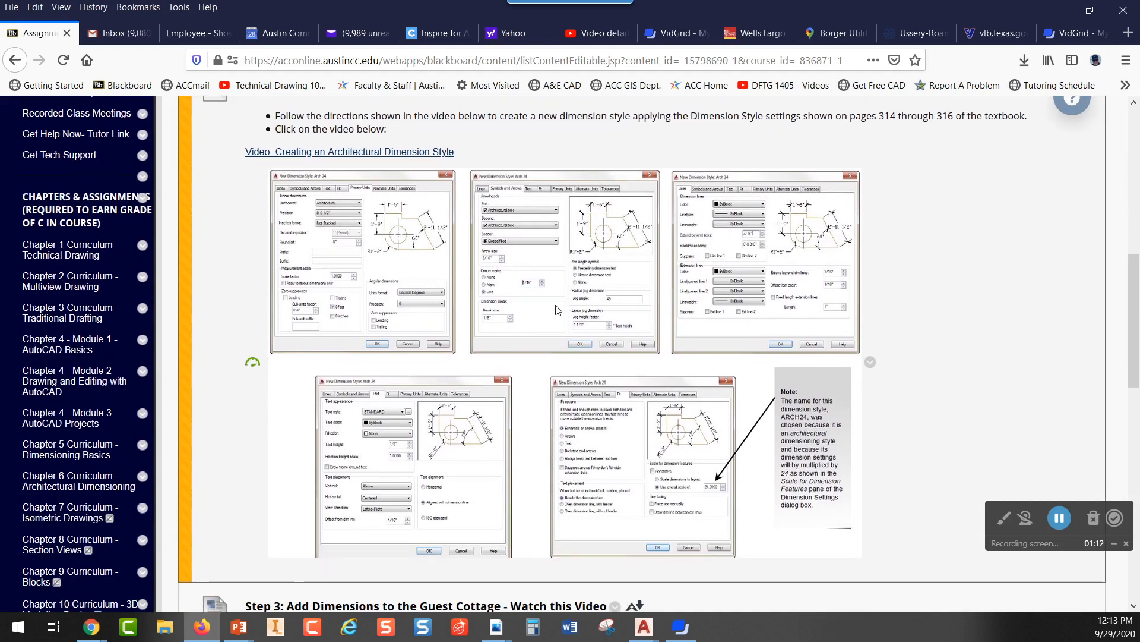
{"action": "scroll", "coordinate": [437, 284], "scroll_direction": "down", "scroll_amount": 10}
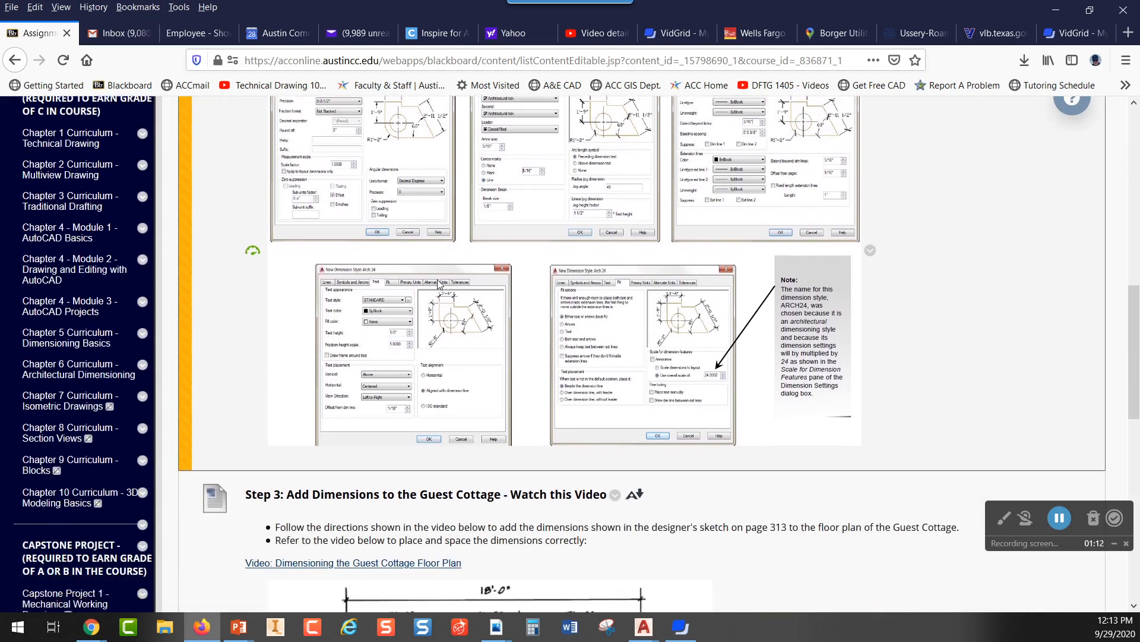
{"action": "scroll", "coordinate": [437, 284], "scroll_direction": "down", "scroll_amount": 5}
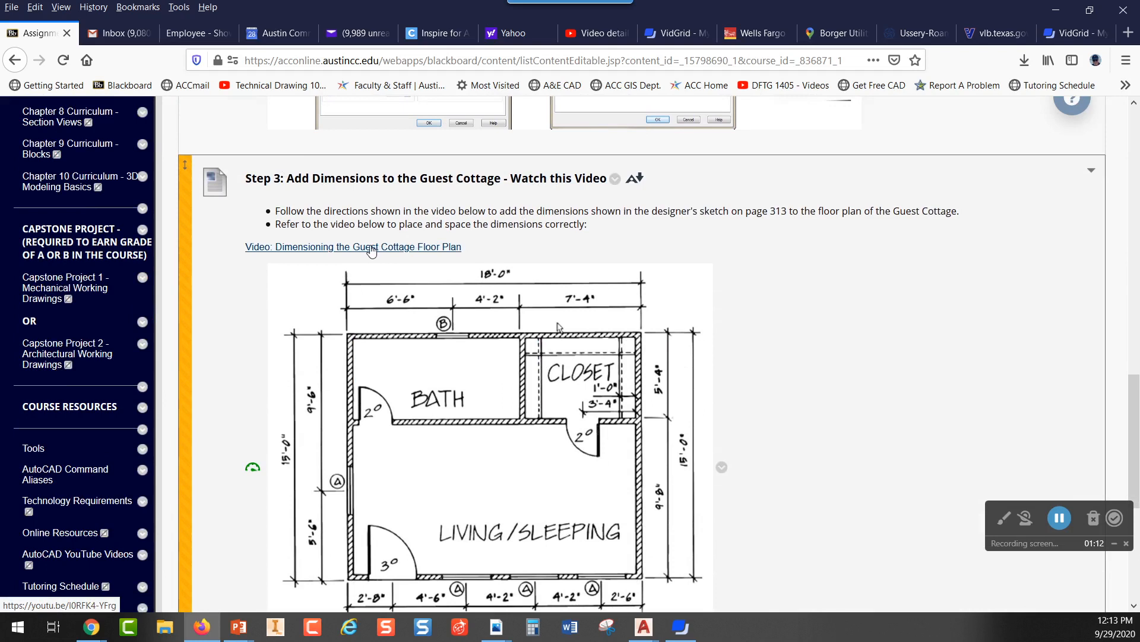
{"action": "scroll", "coordinate": [372, 247], "scroll_direction": "down", "scroll_amount": 3}
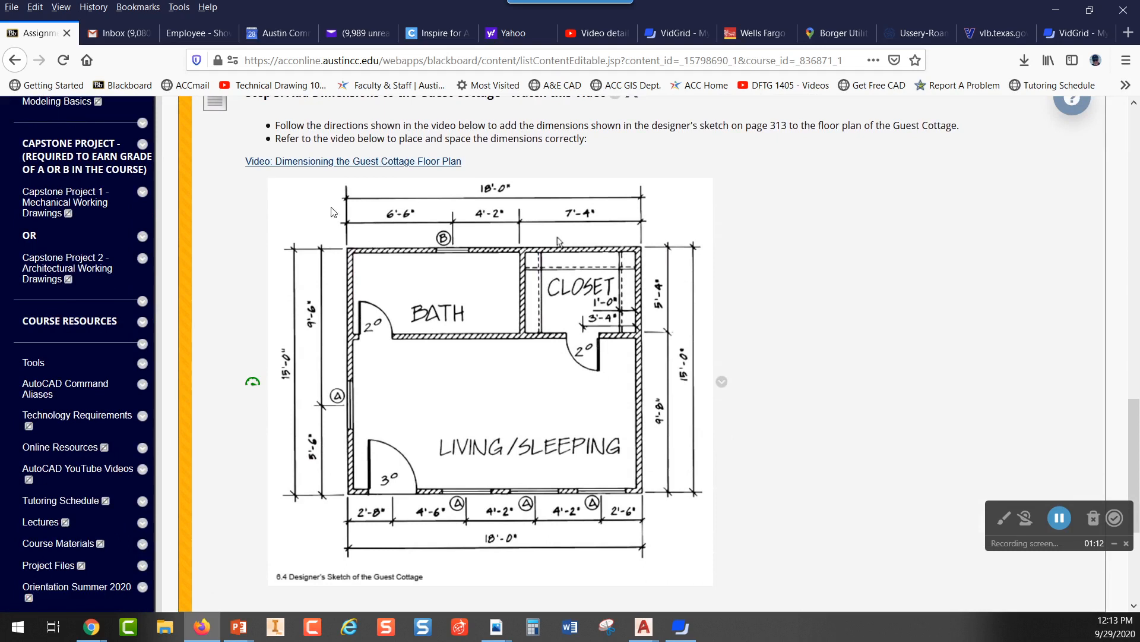
{"action": "scroll", "coordinate": [443, 196], "scroll_direction": "down", "scroll_amount": 7}
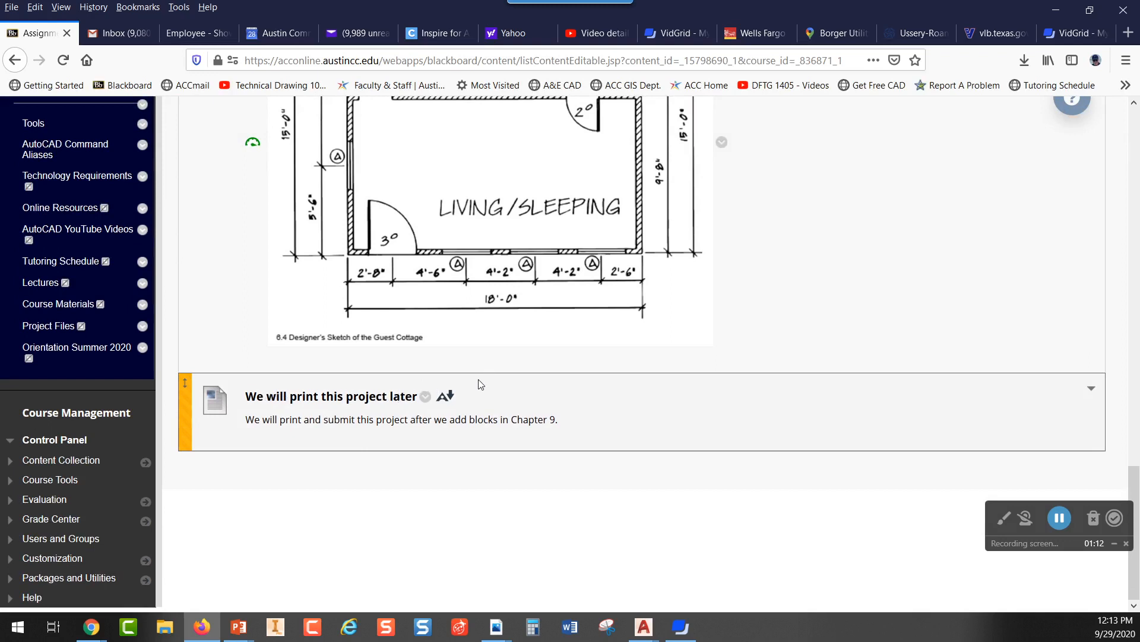
{"action": "scroll", "coordinate": [481, 385], "scroll_direction": "up", "scroll_amount": 5}
{"action": "scroll", "coordinate": [760, 268], "scroll_direction": "down", "scroll_amount": 1}
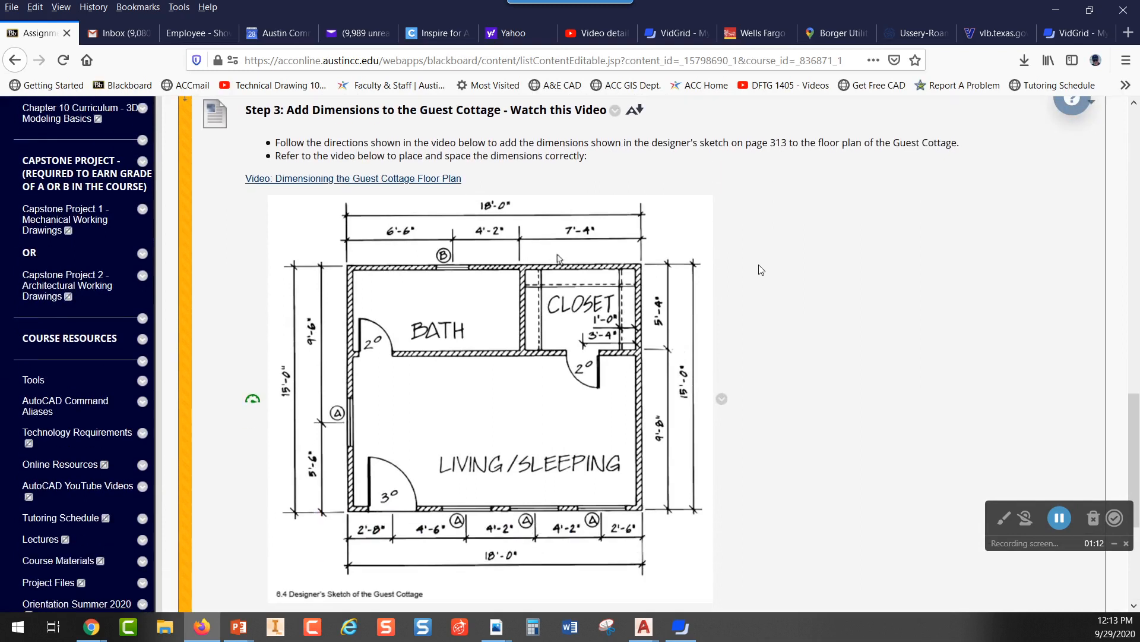